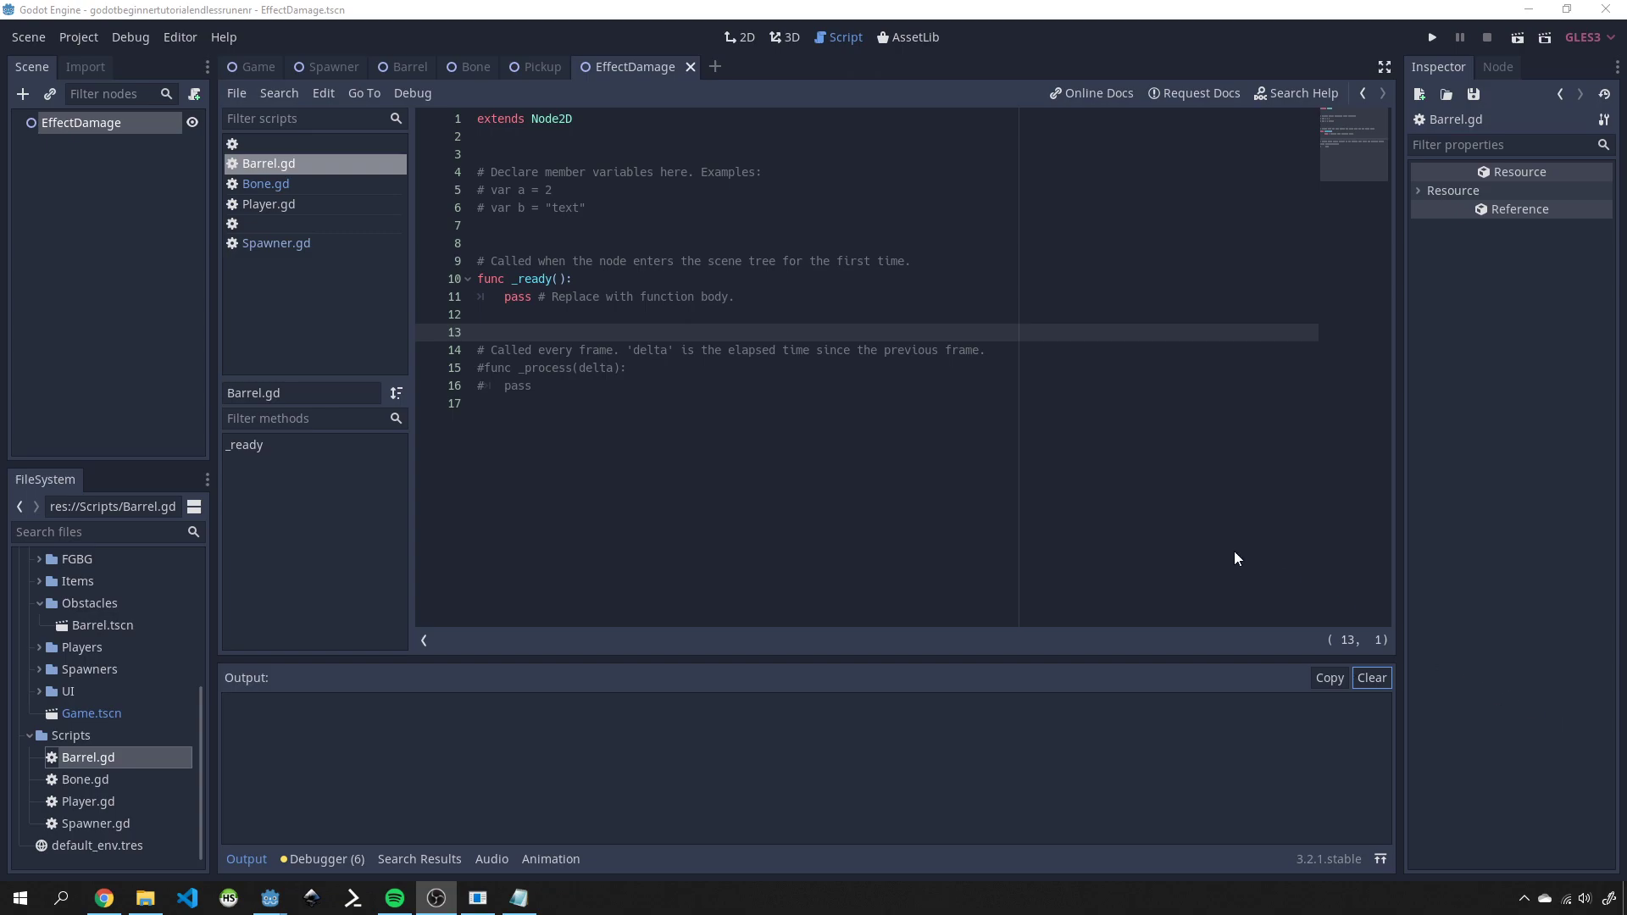
- Add a Sprite child node to the Barrel node in the Barrel scene
left_click(394, 65)
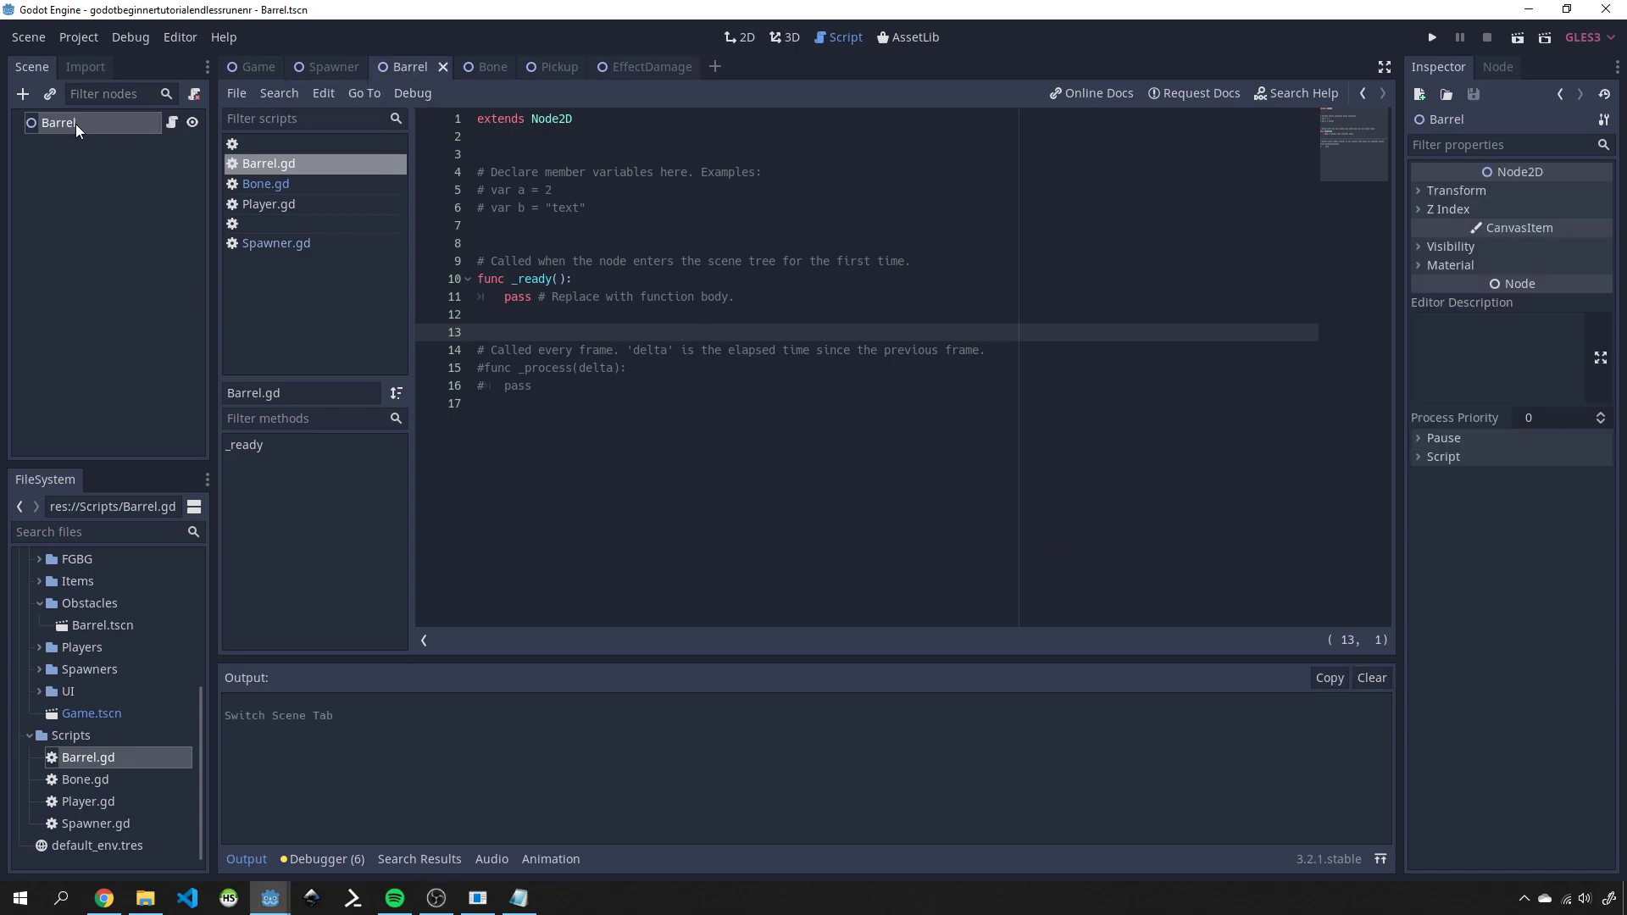
right_click(74, 124)
left_click(145, 174)
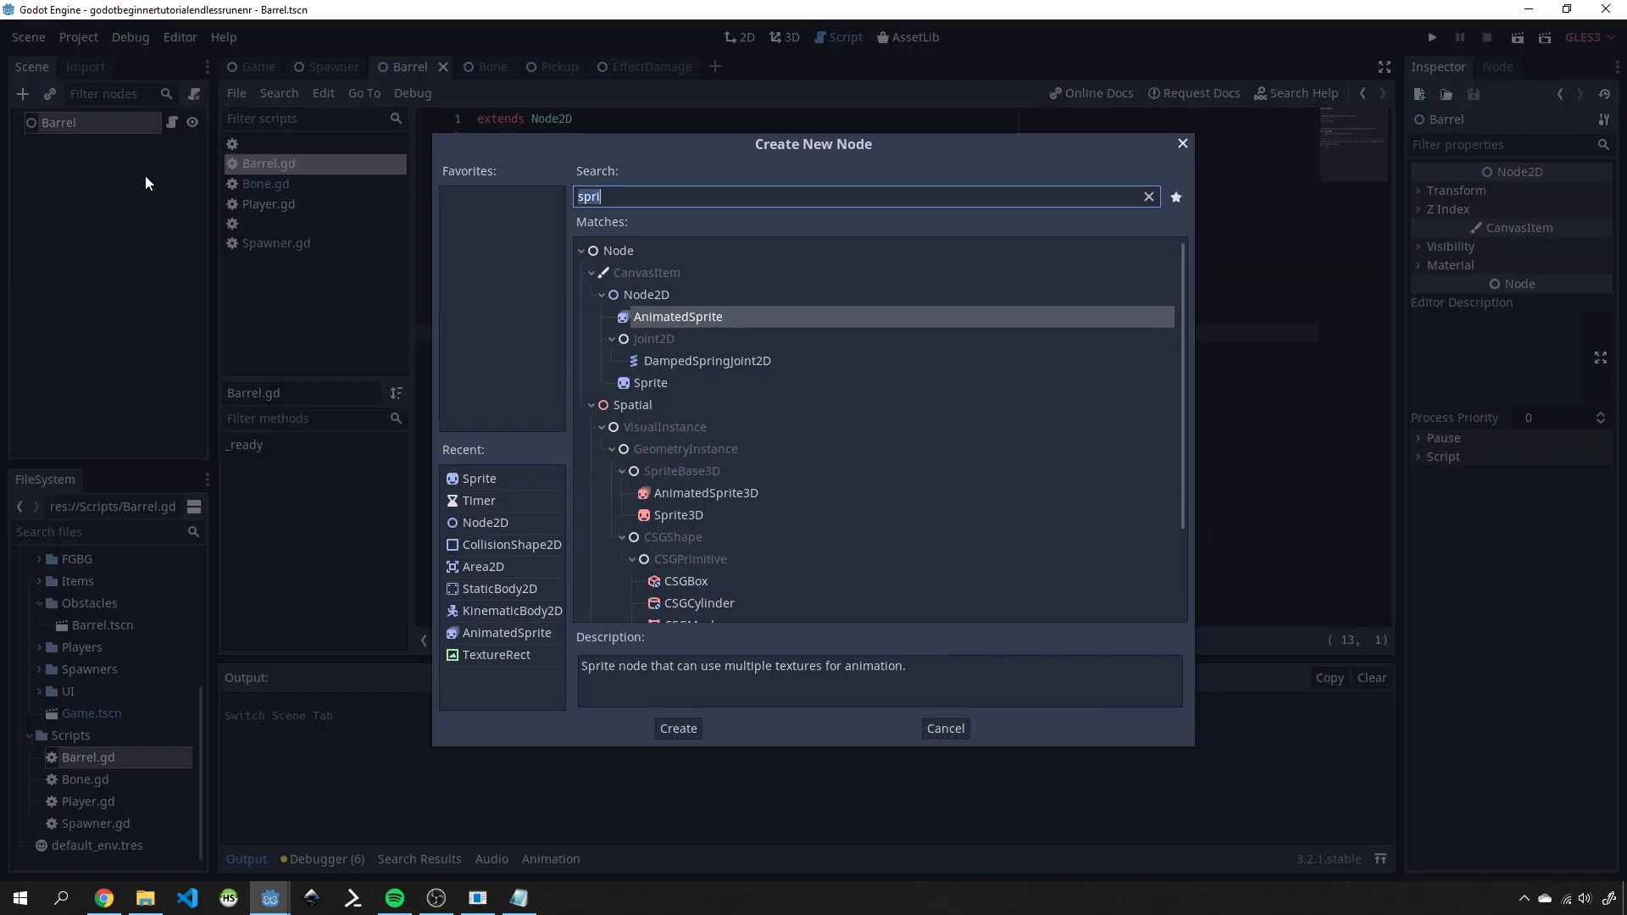
type("sprite")
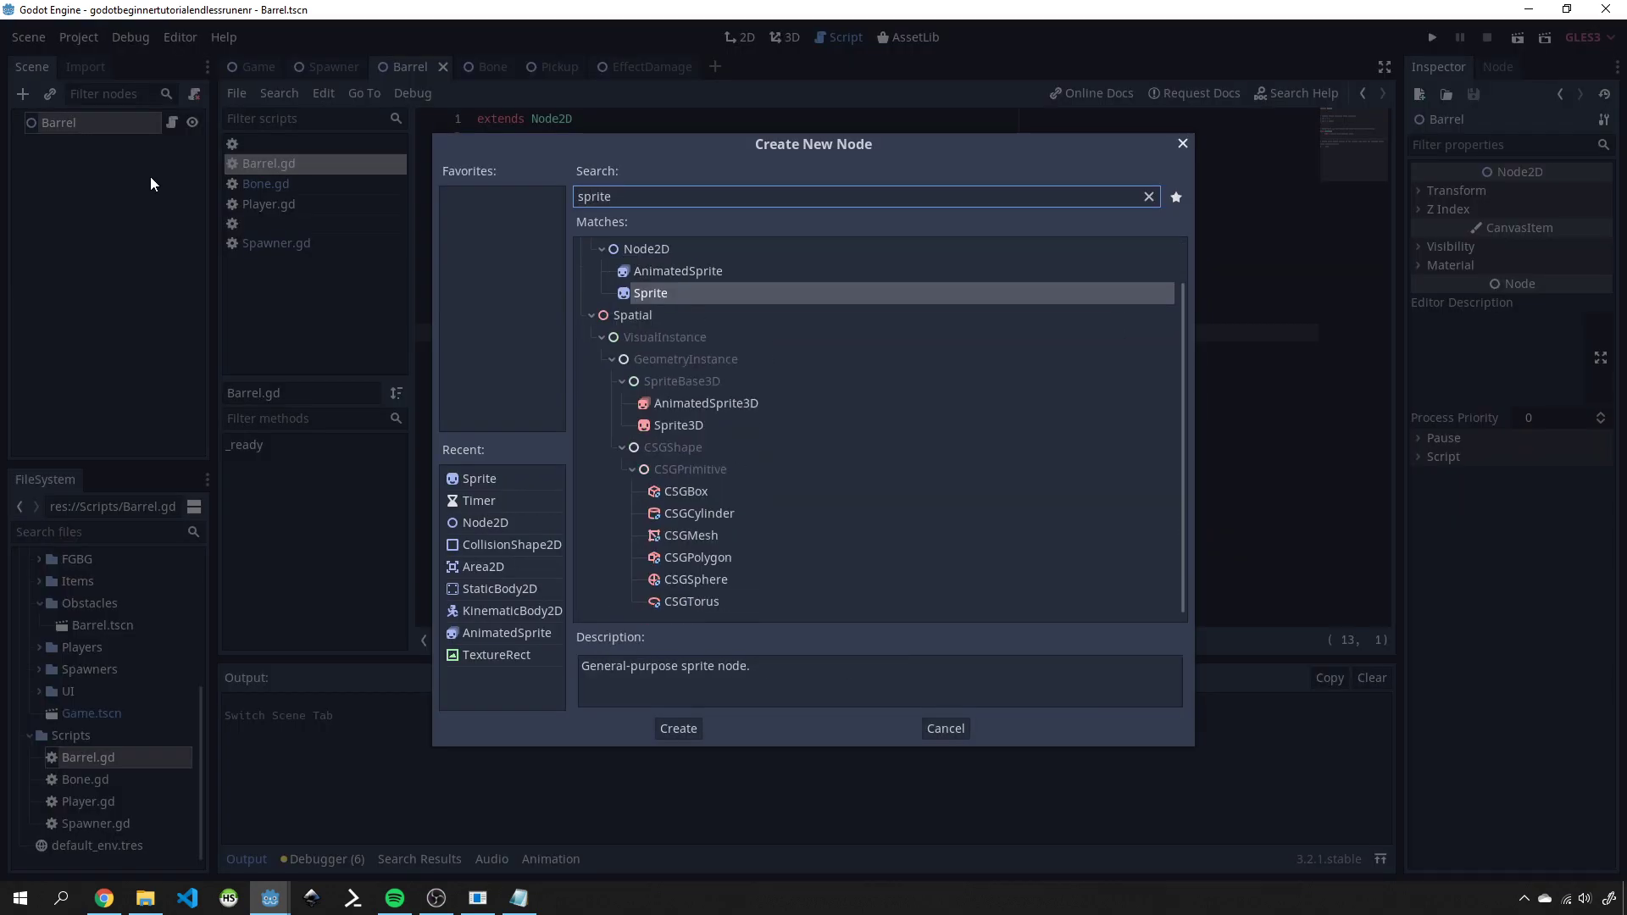
key("Return")
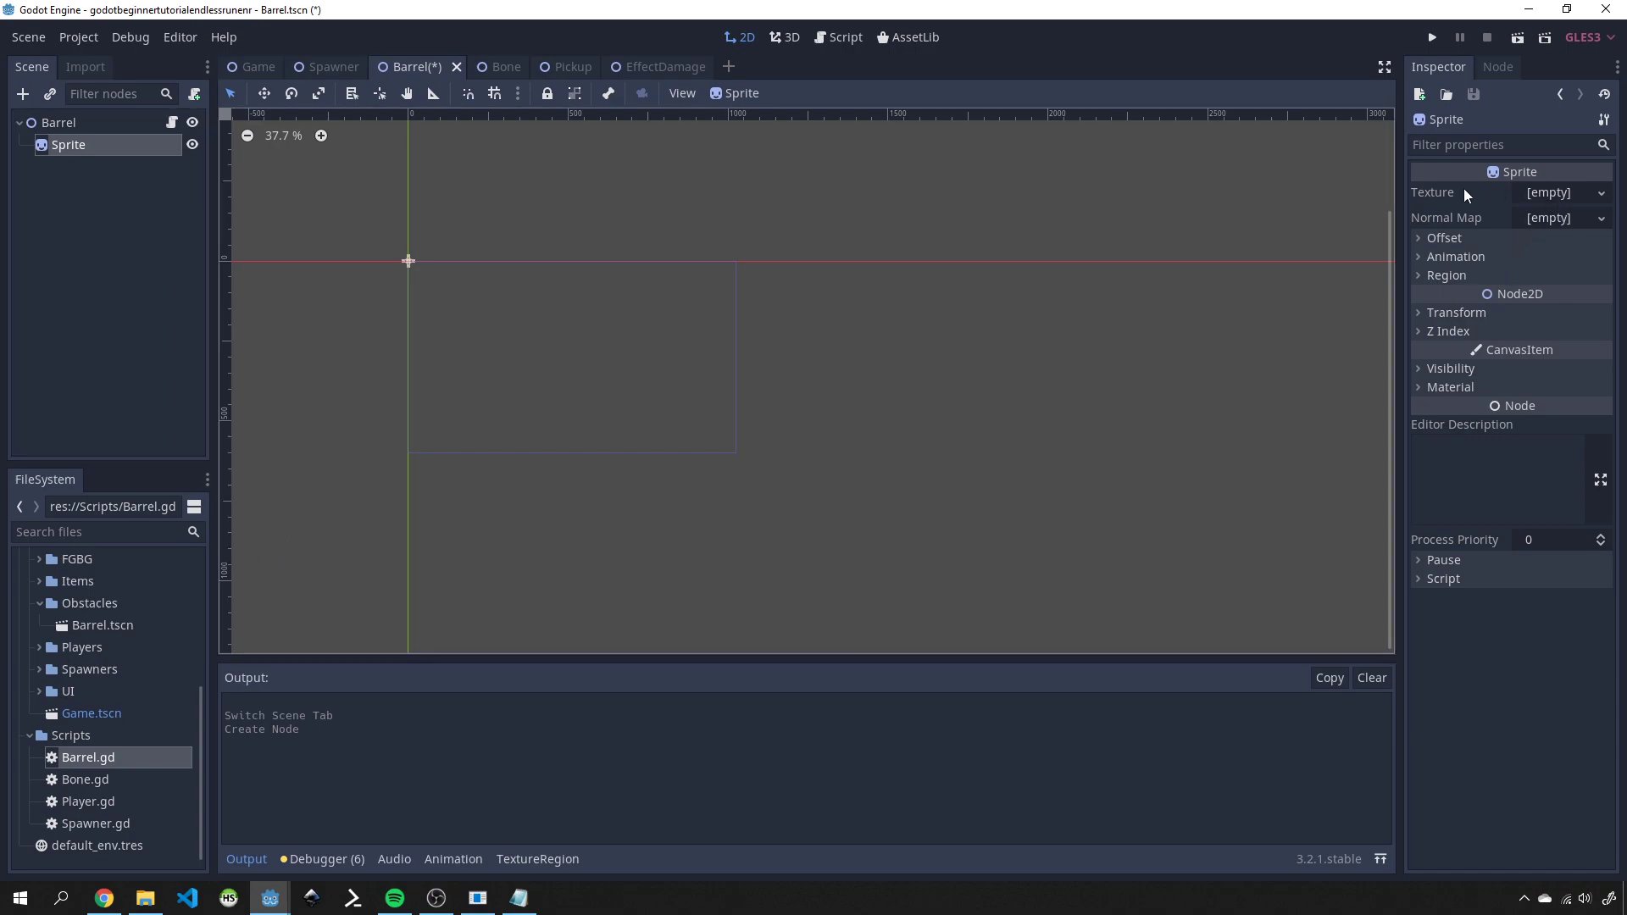
- Give the Sprite the barrel.png texture, shrink it, and save the Barrel scene
scroll(195, 680, "up", 3)
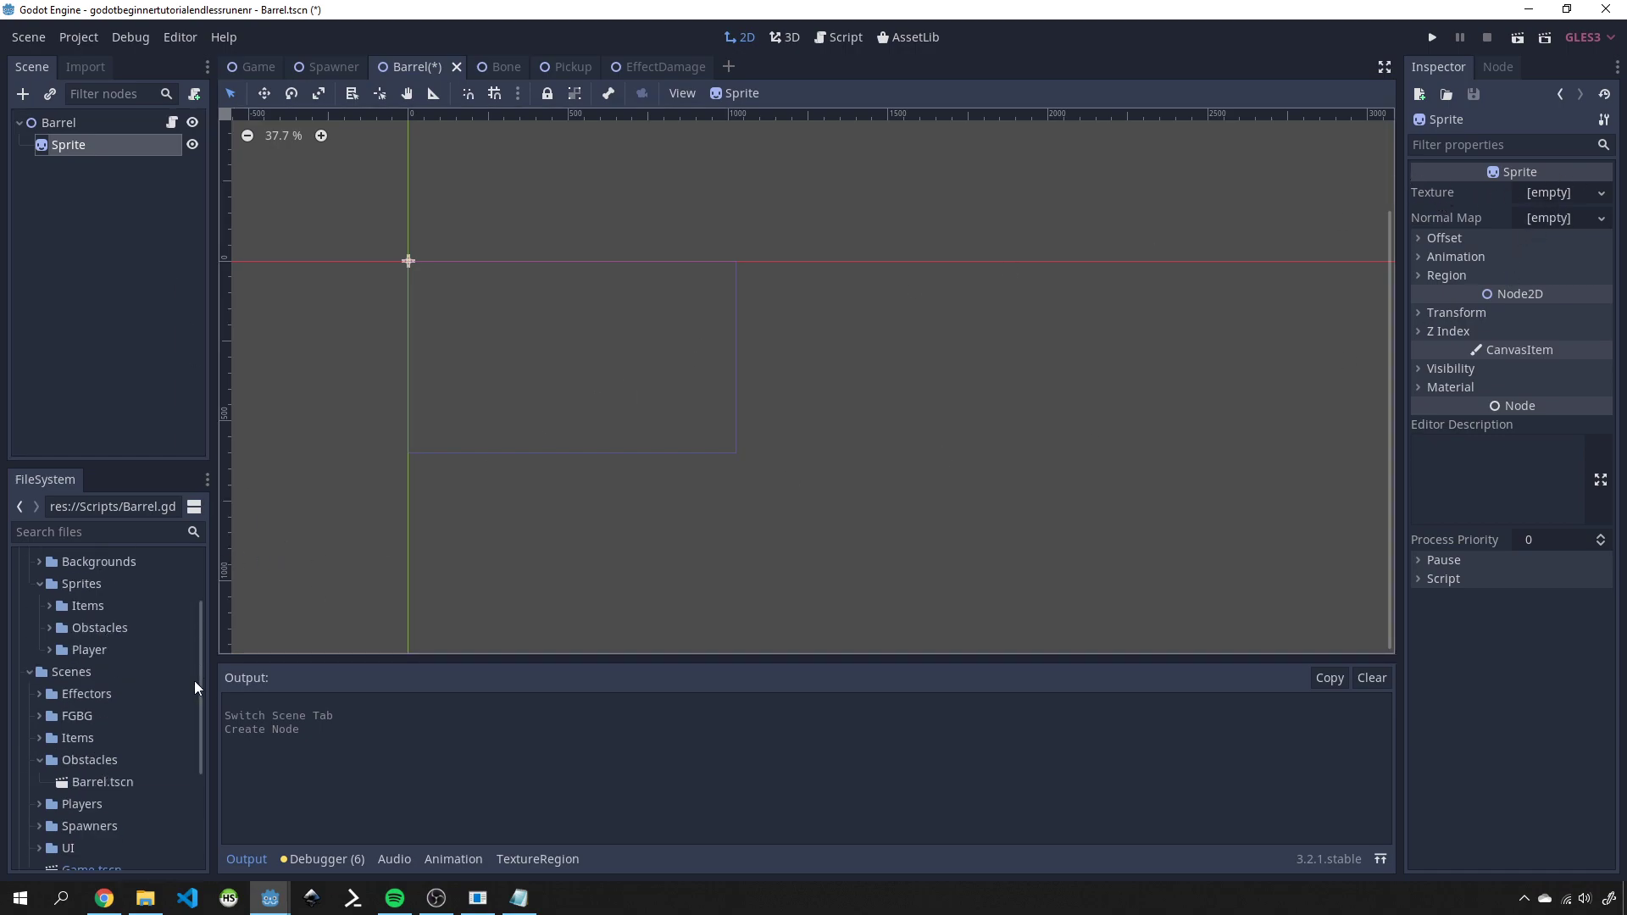
scroll(195, 680, "up", 3)
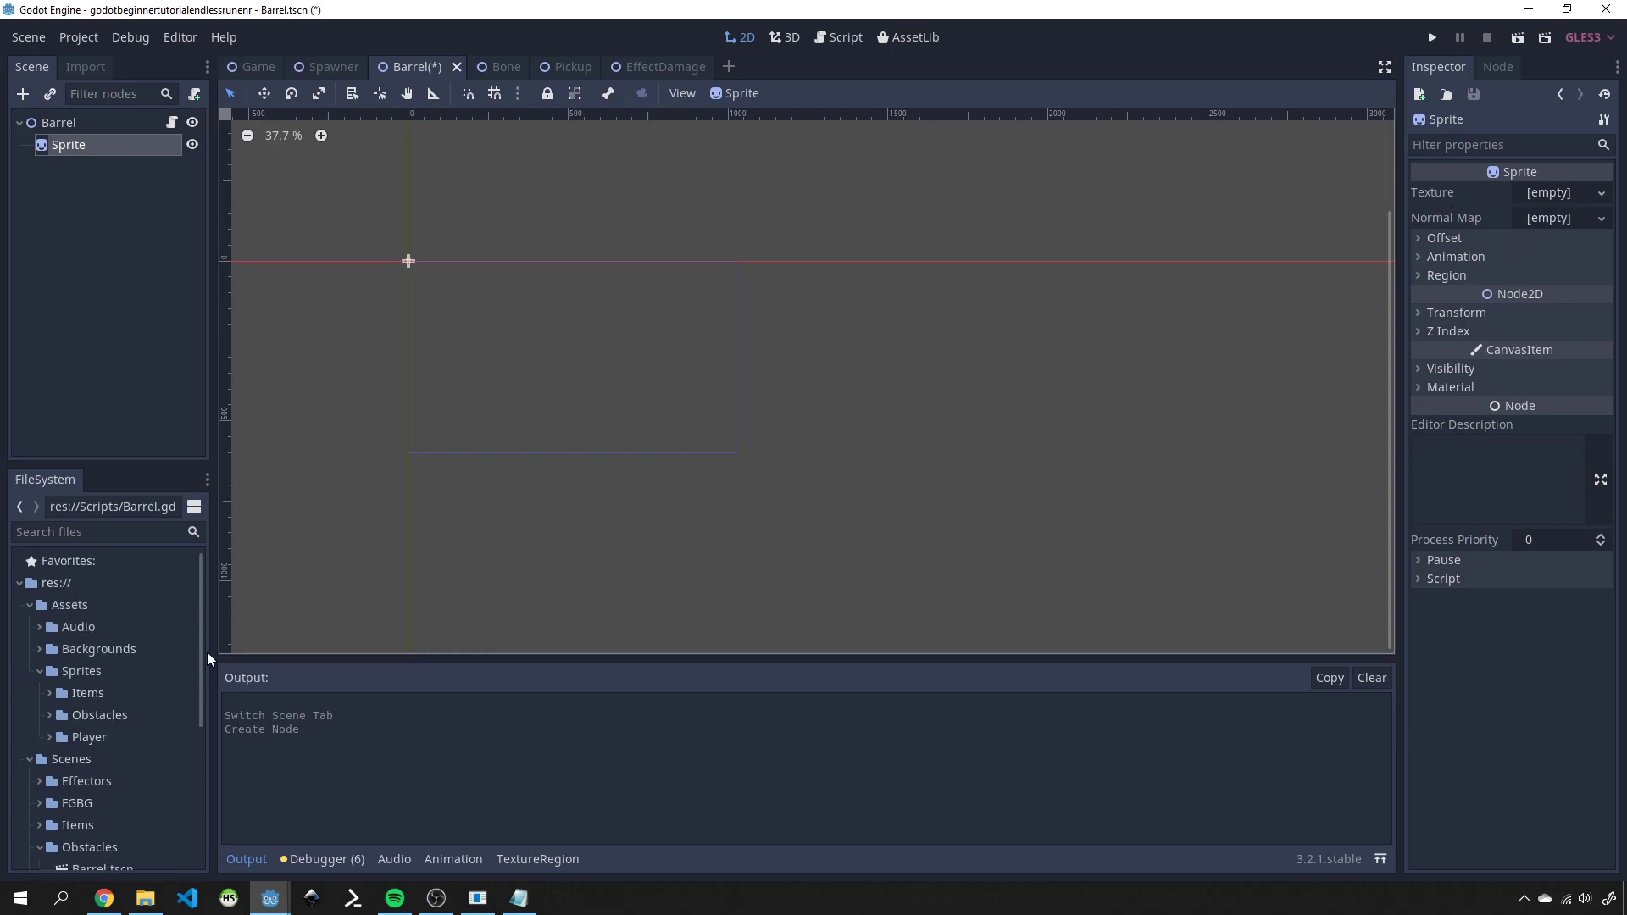
left_click(49, 715)
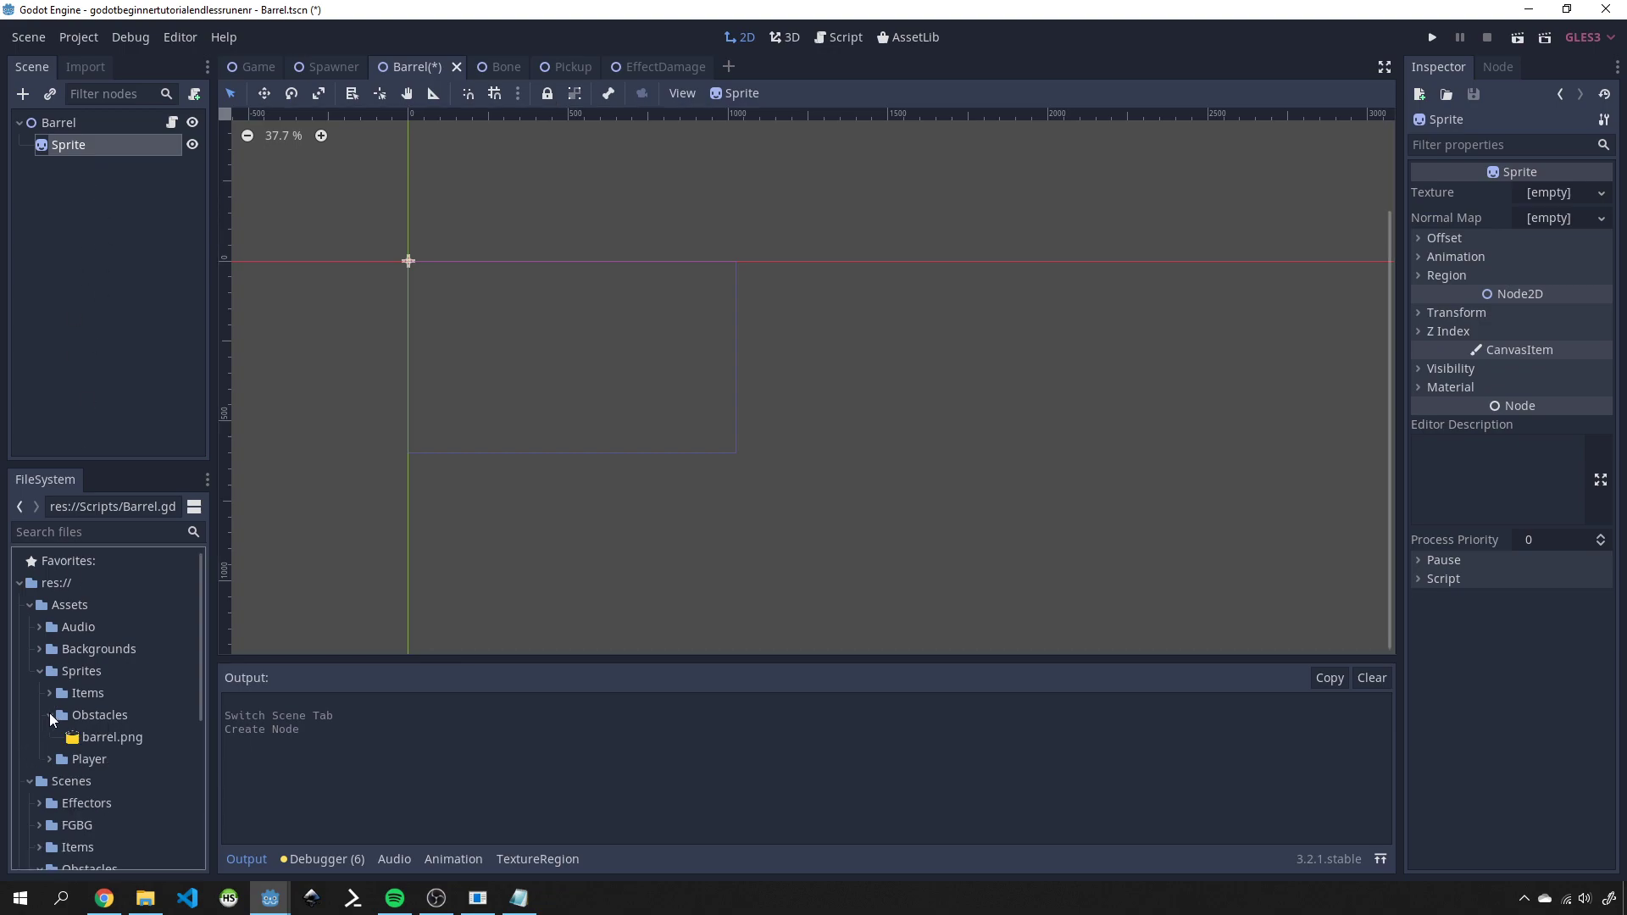
left_click_drag(106, 737, 1536, 207)
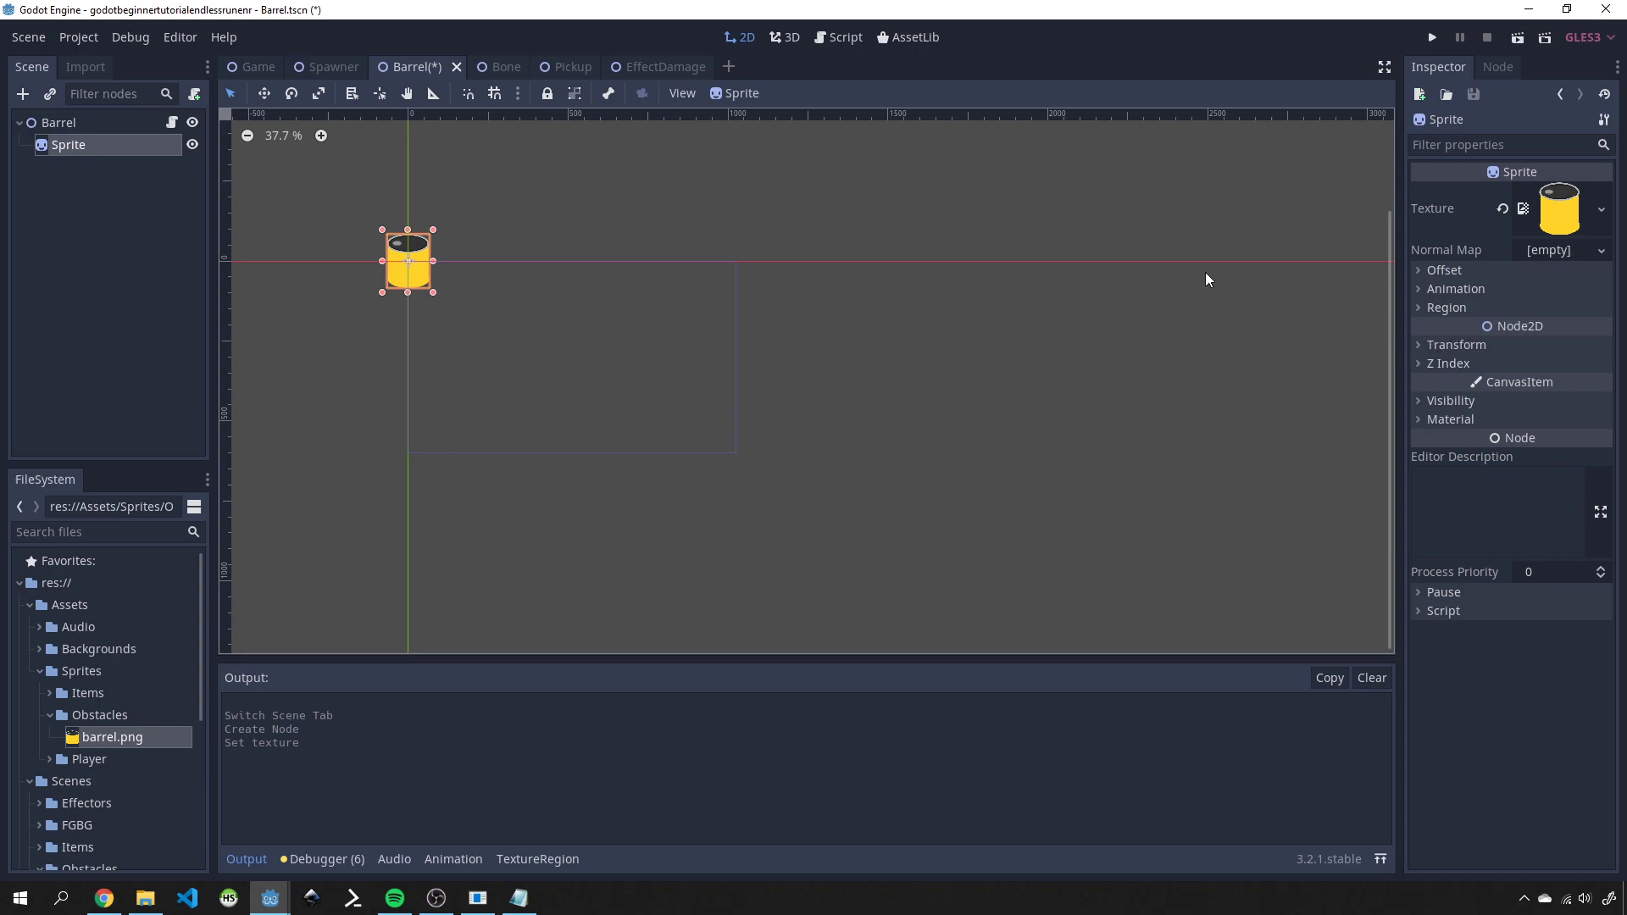
left_click_drag(434, 293, 408, 267)
left_click(508, 227)
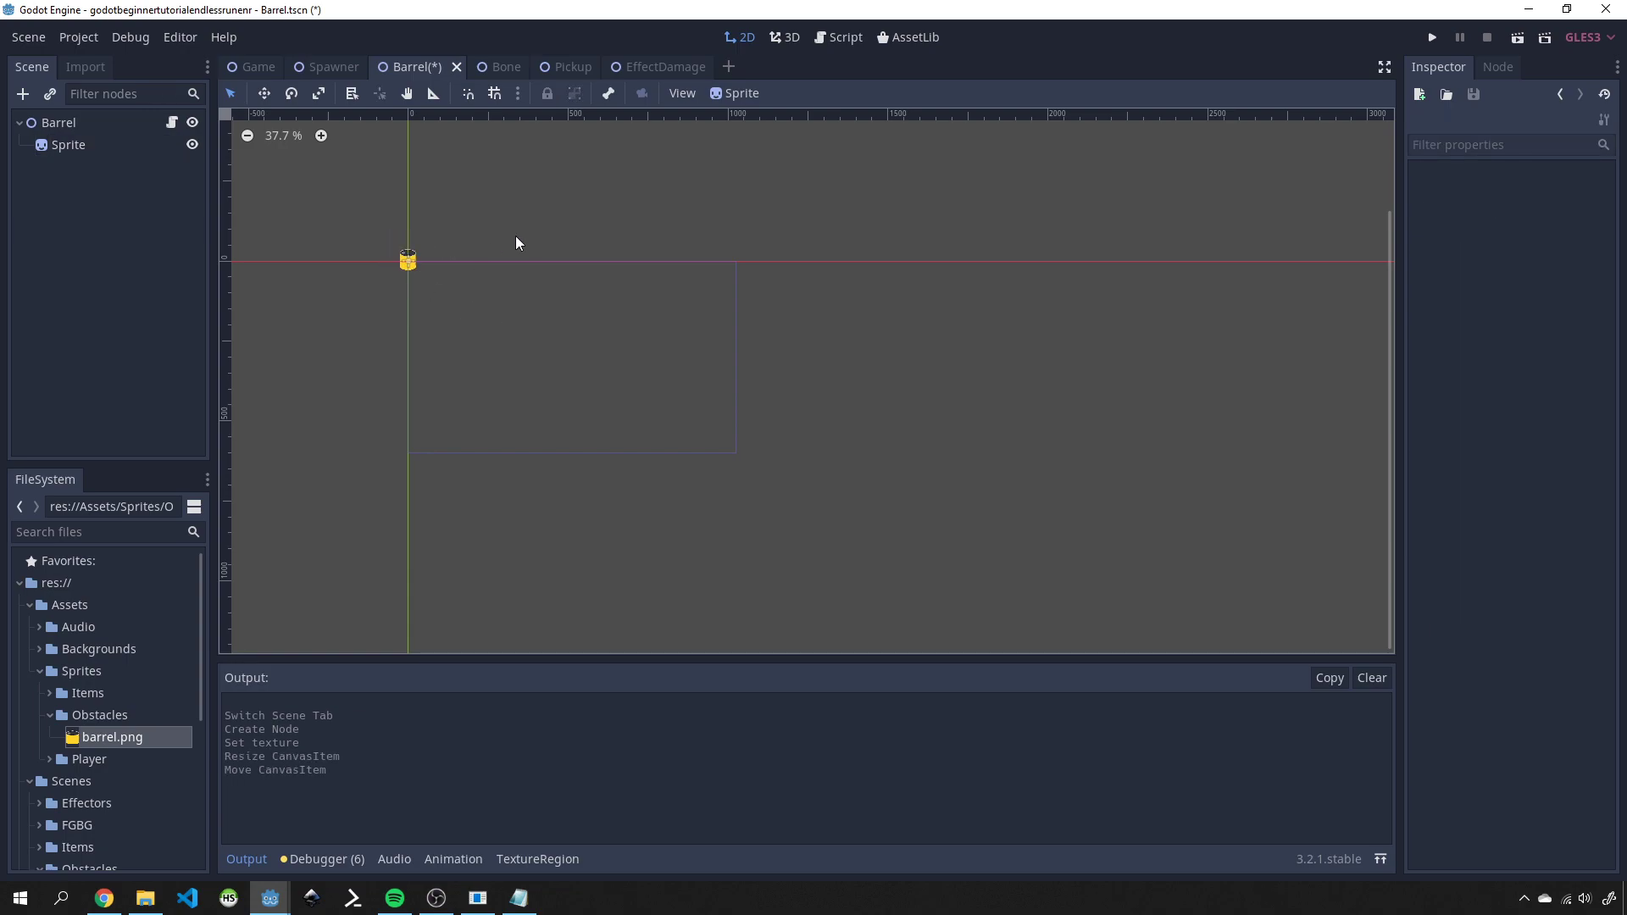
key("ctrl+s")
left_click(476, 67)
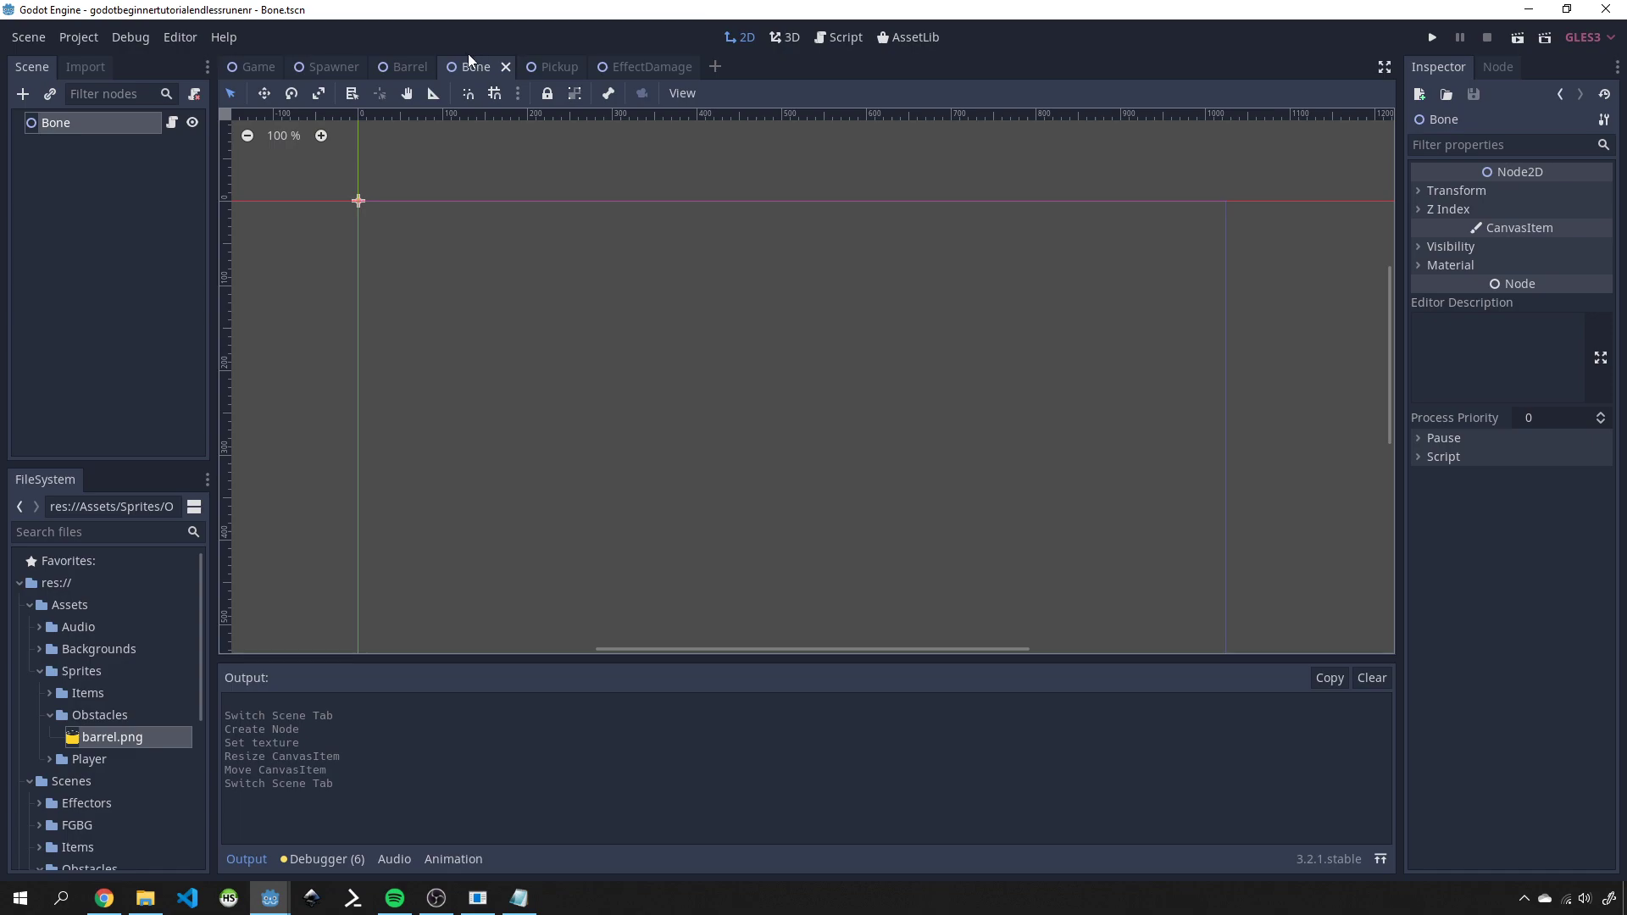
- Add a Sprite child node to the Bone node in the Bone scene
scroll(181, 746, "down", 3)
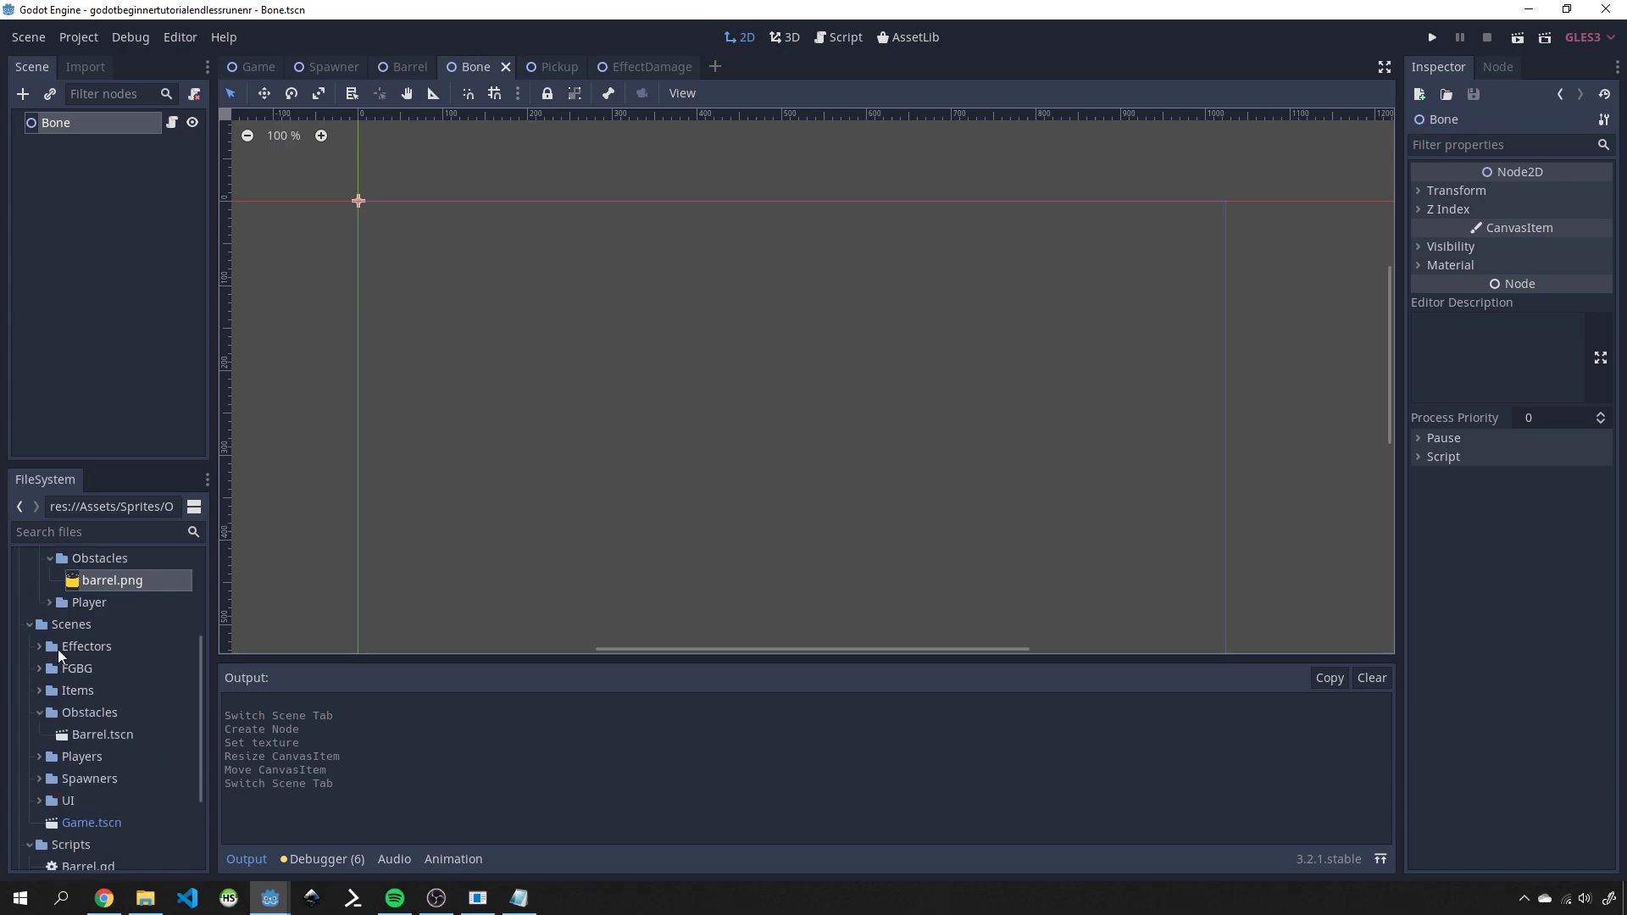
left_click(38, 690)
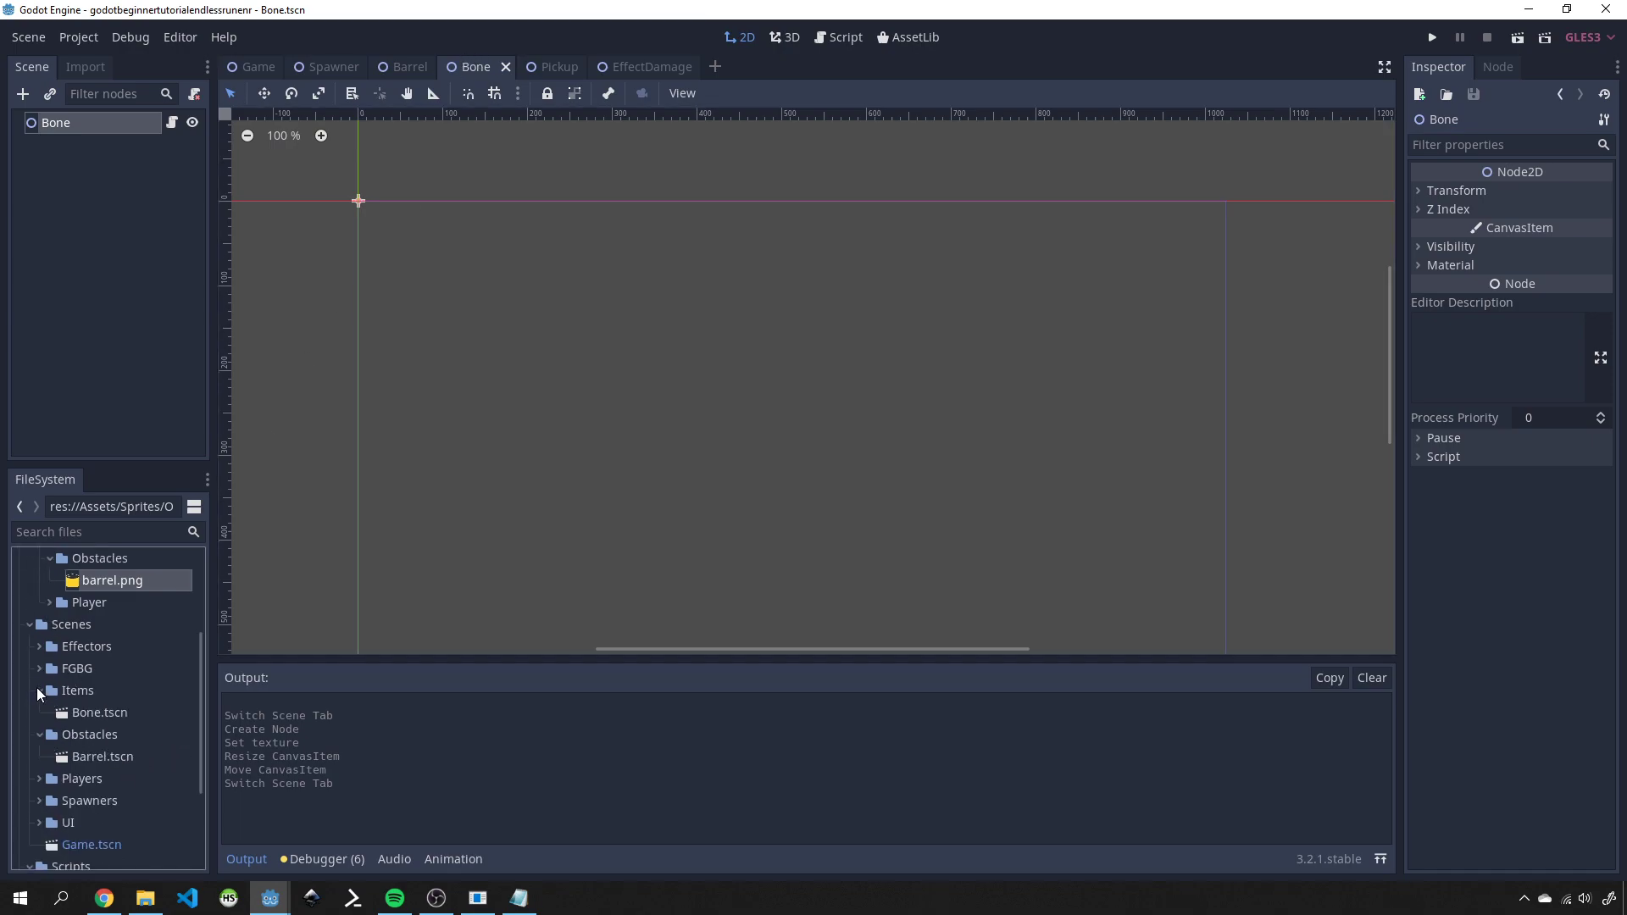
right_click(64, 124)
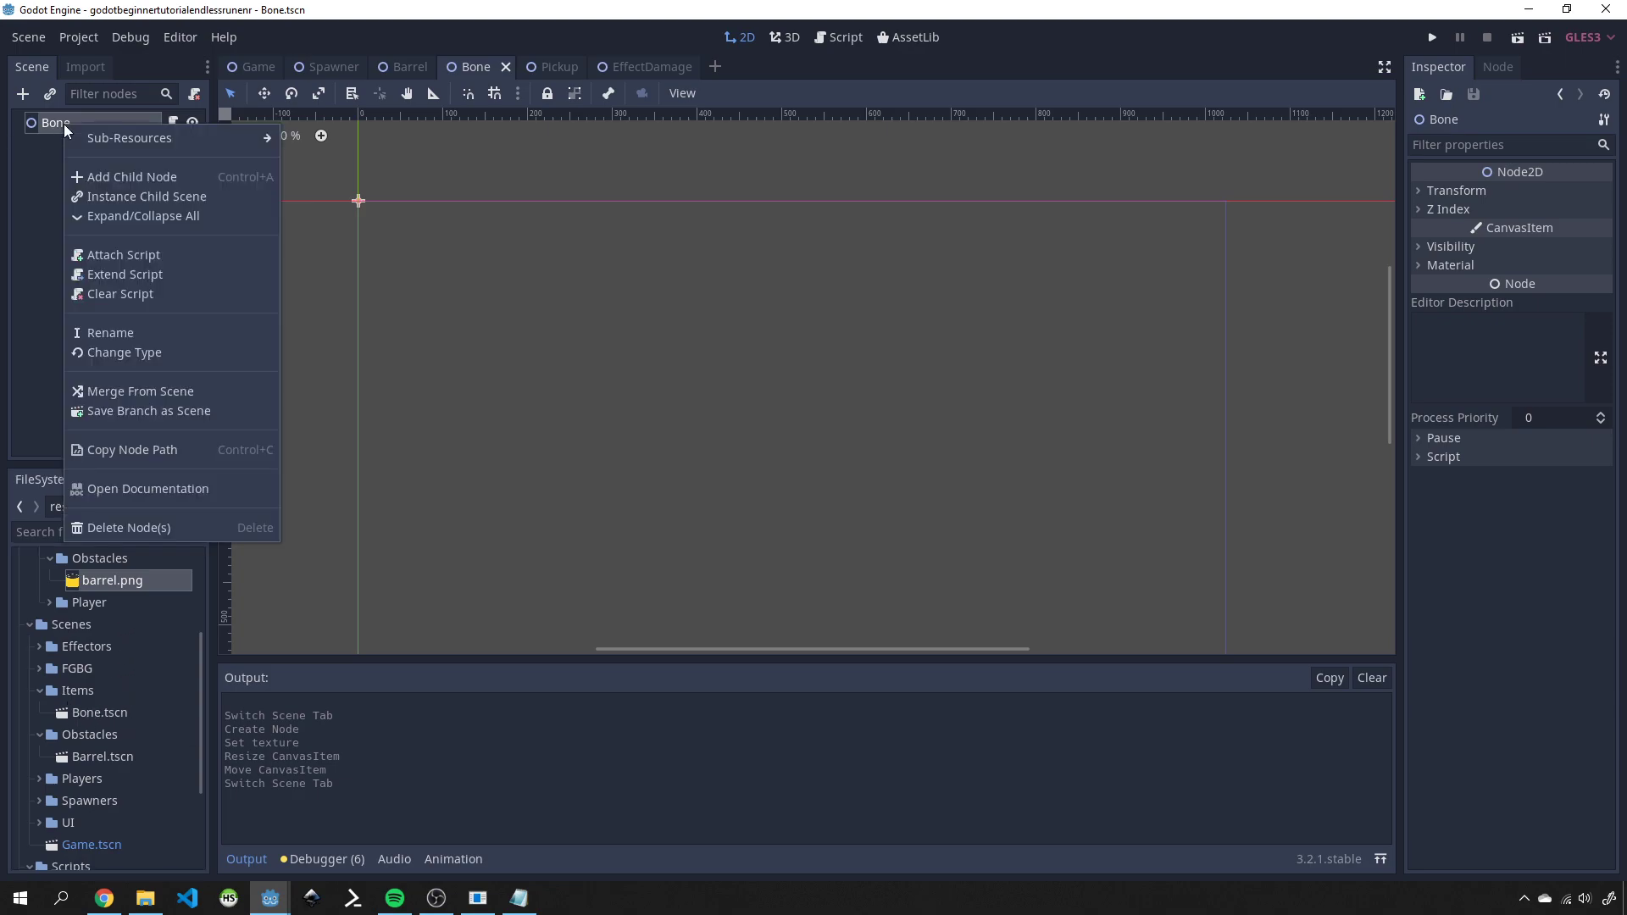
left_click(149, 183)
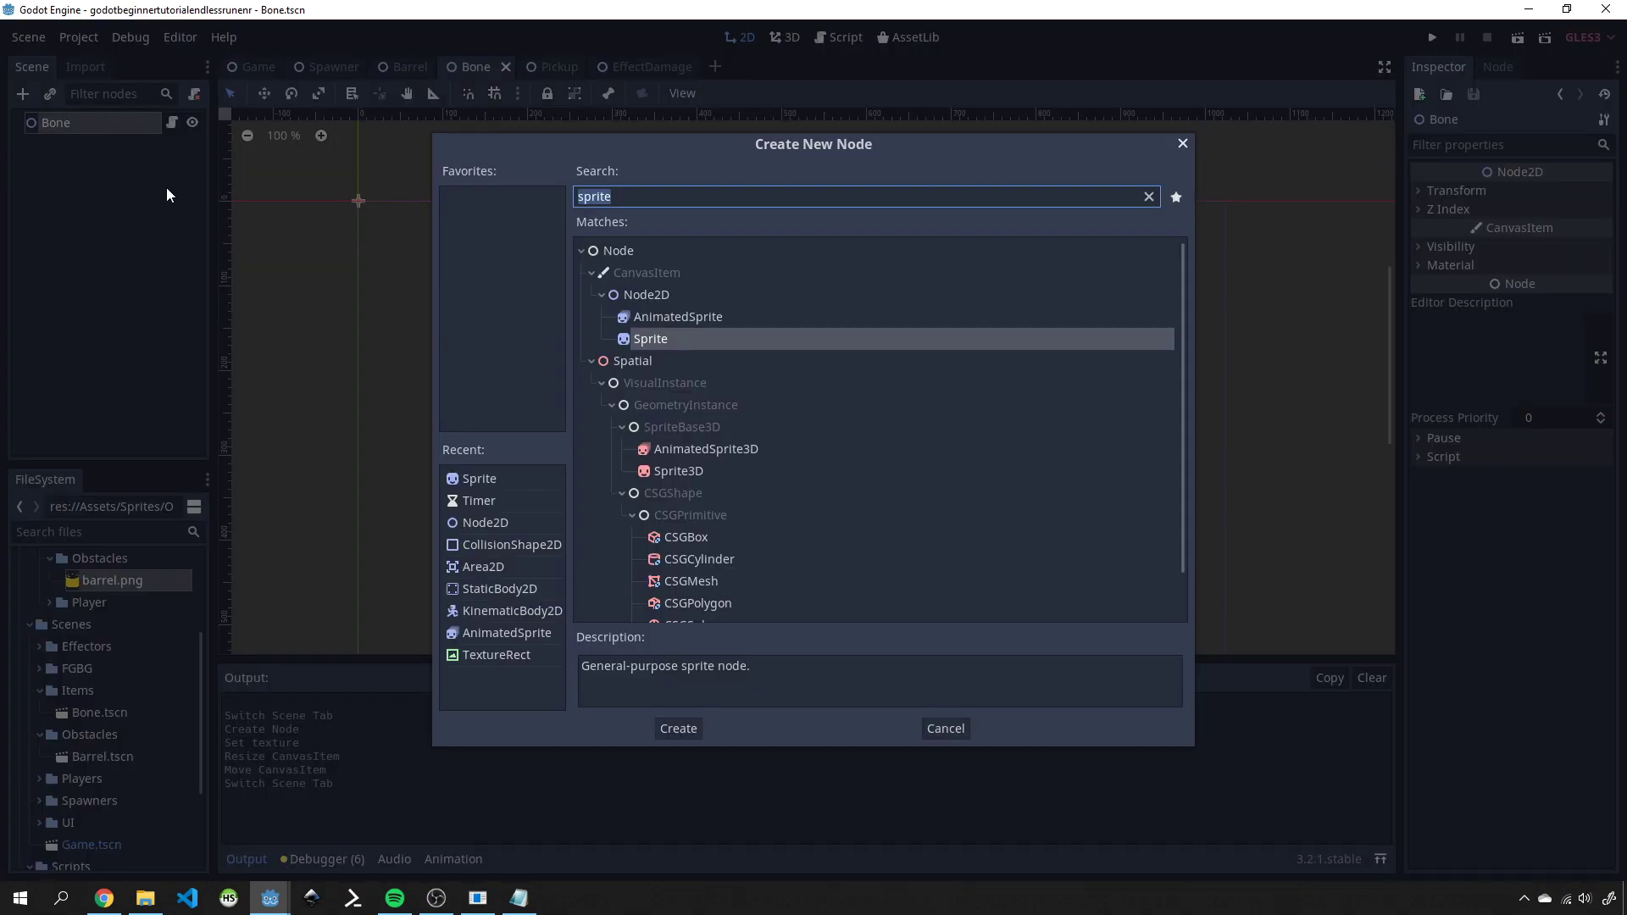
double_click(679, 343)
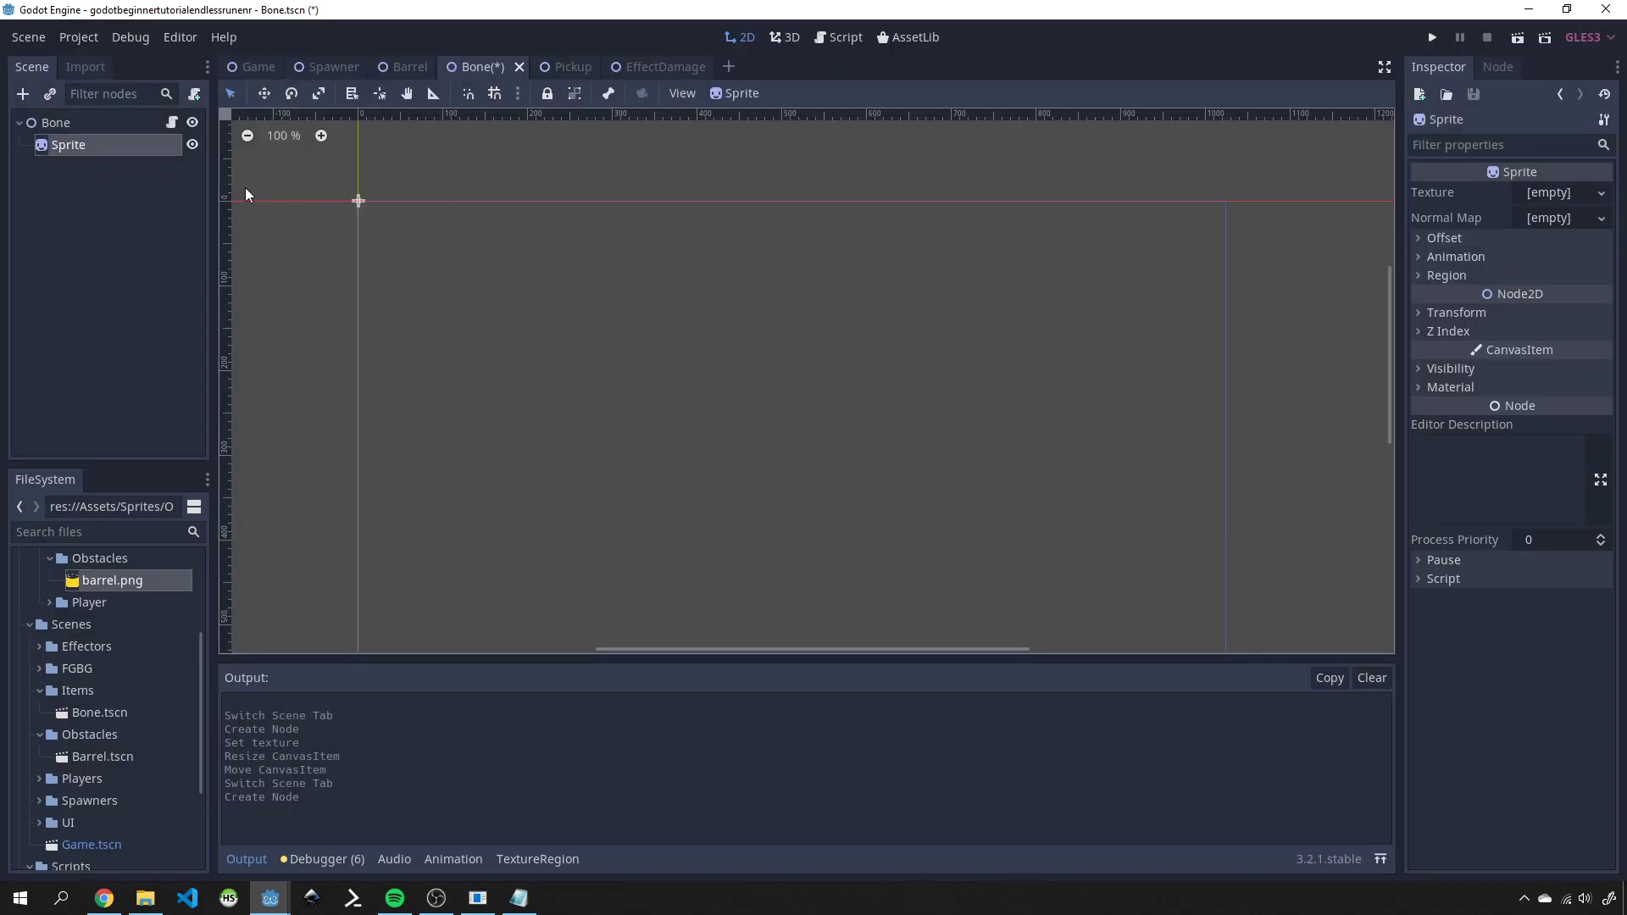
- Give the Sprite the bone.png texture, shrink it with the corner handle, and save
scroll(137, 581, "up", 3)
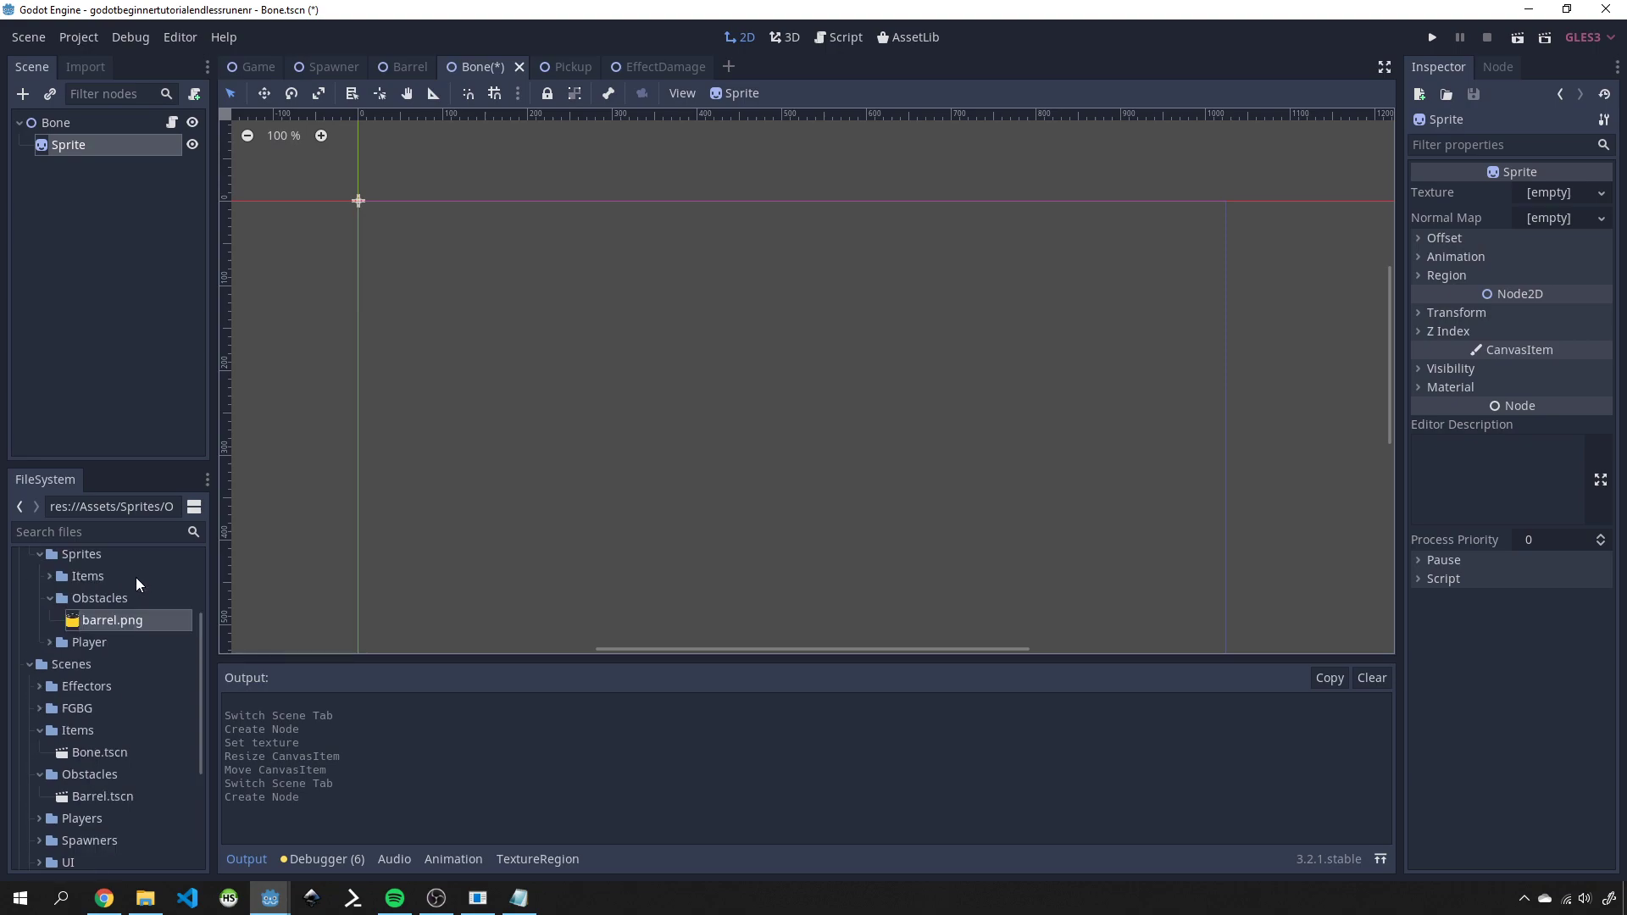
left_click(49, 654)
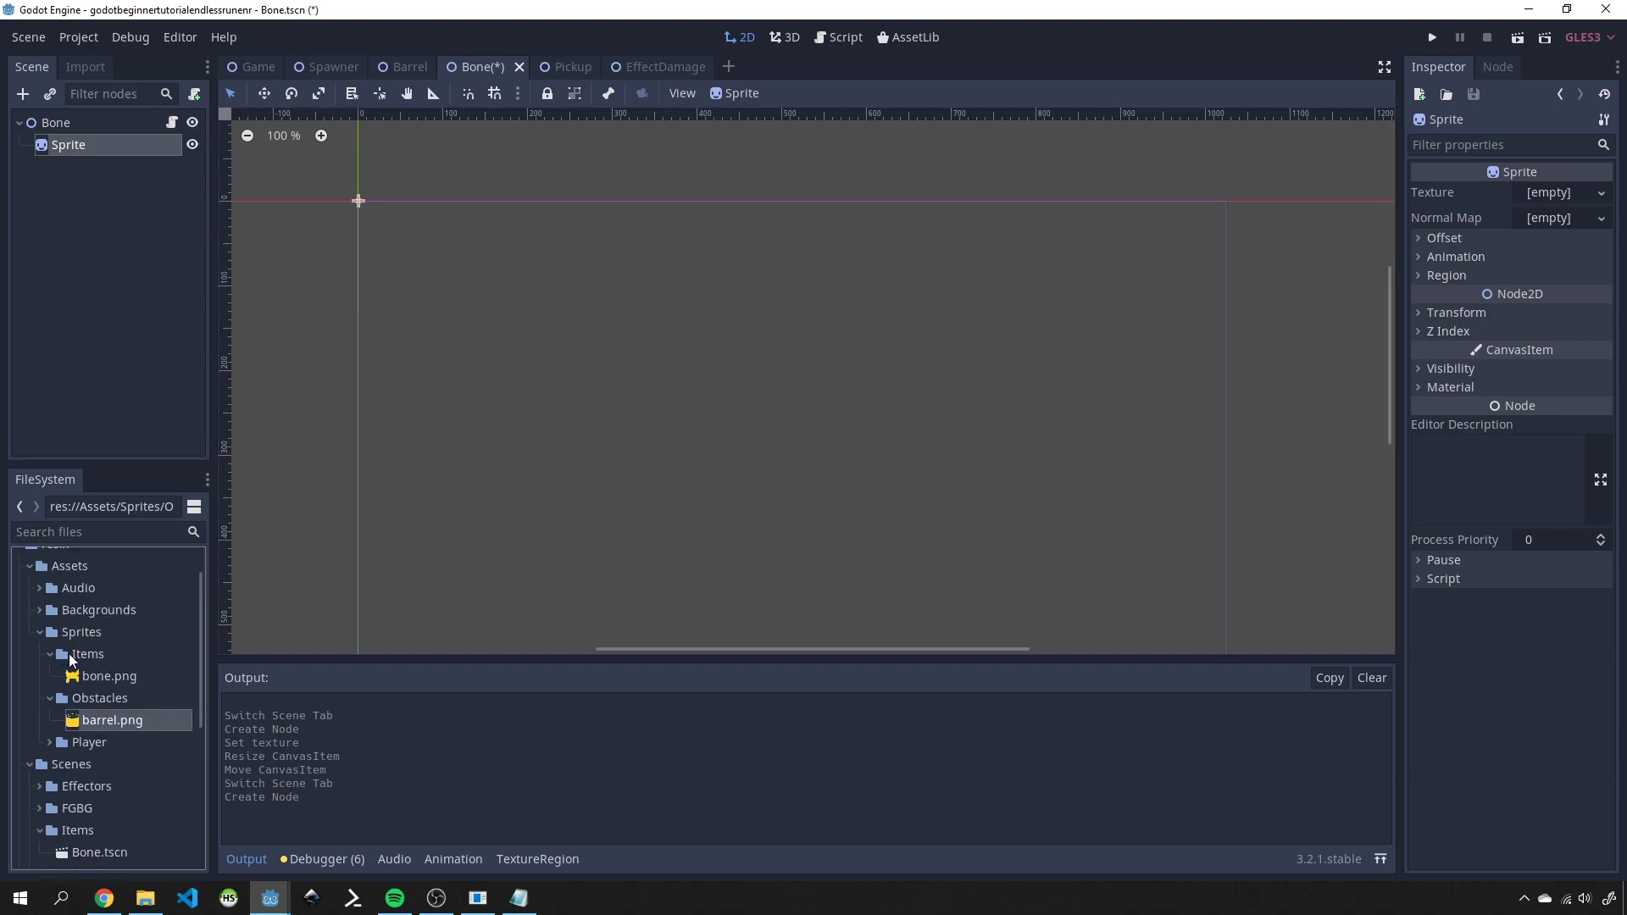
left_click_drag(102, 676, 1541, 207)
left_click_drag(447, 239, 349, 203)
left_click(424, 280)
key("ctrl+s")
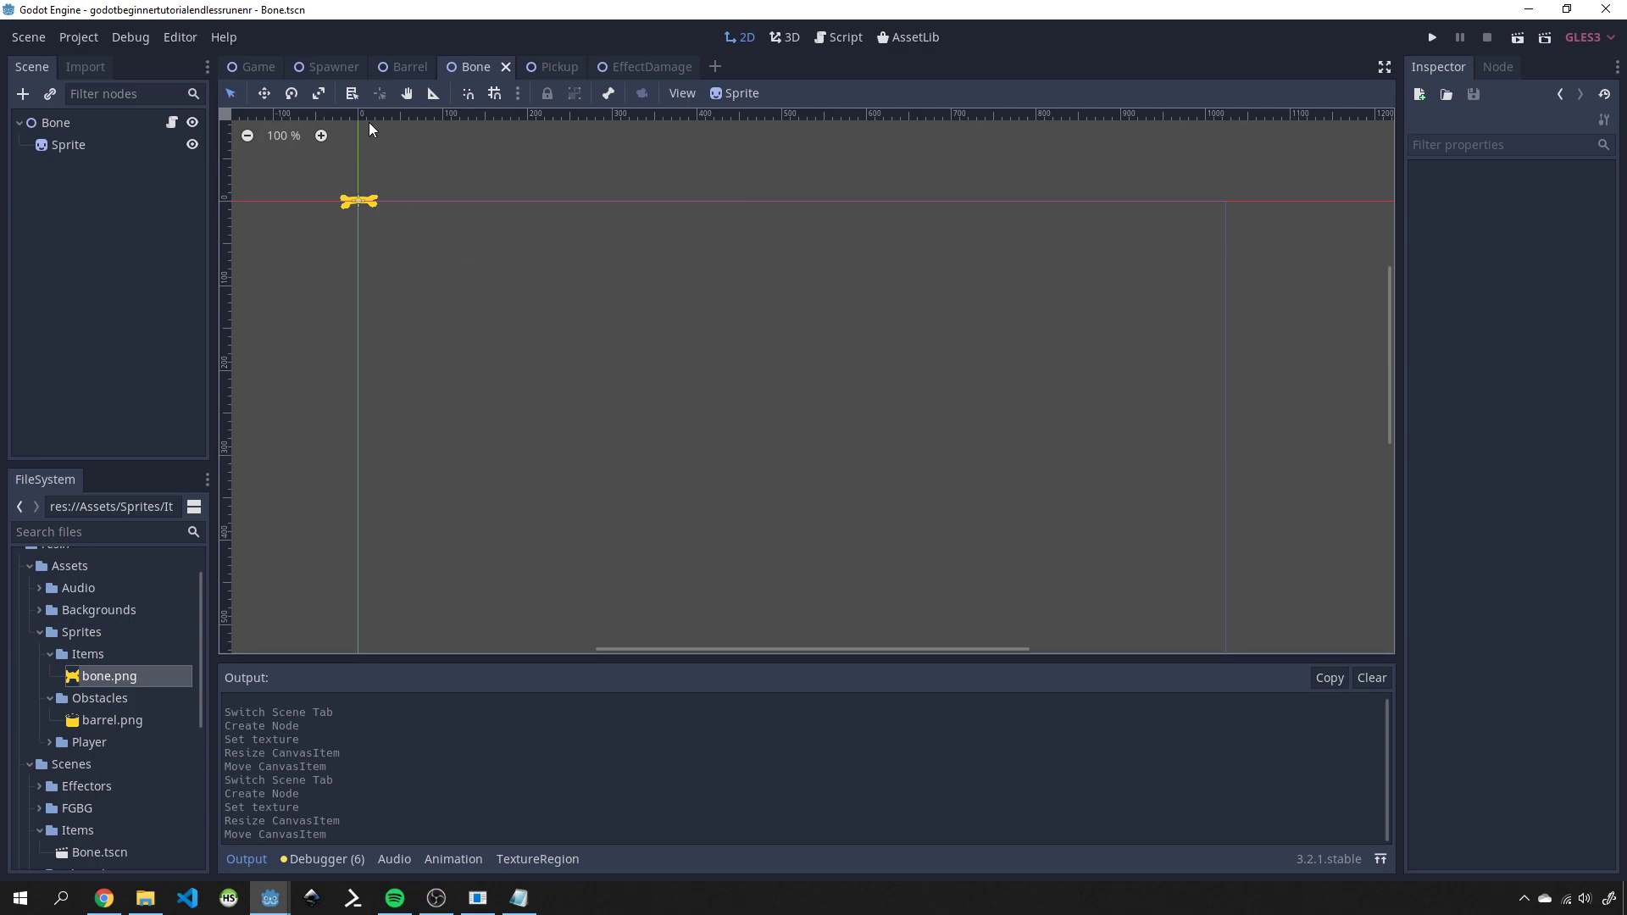
- Collapse the Obstacles, Items and Sprites folders and scroll down to the Scripts folder
mouse_move(326, 67)
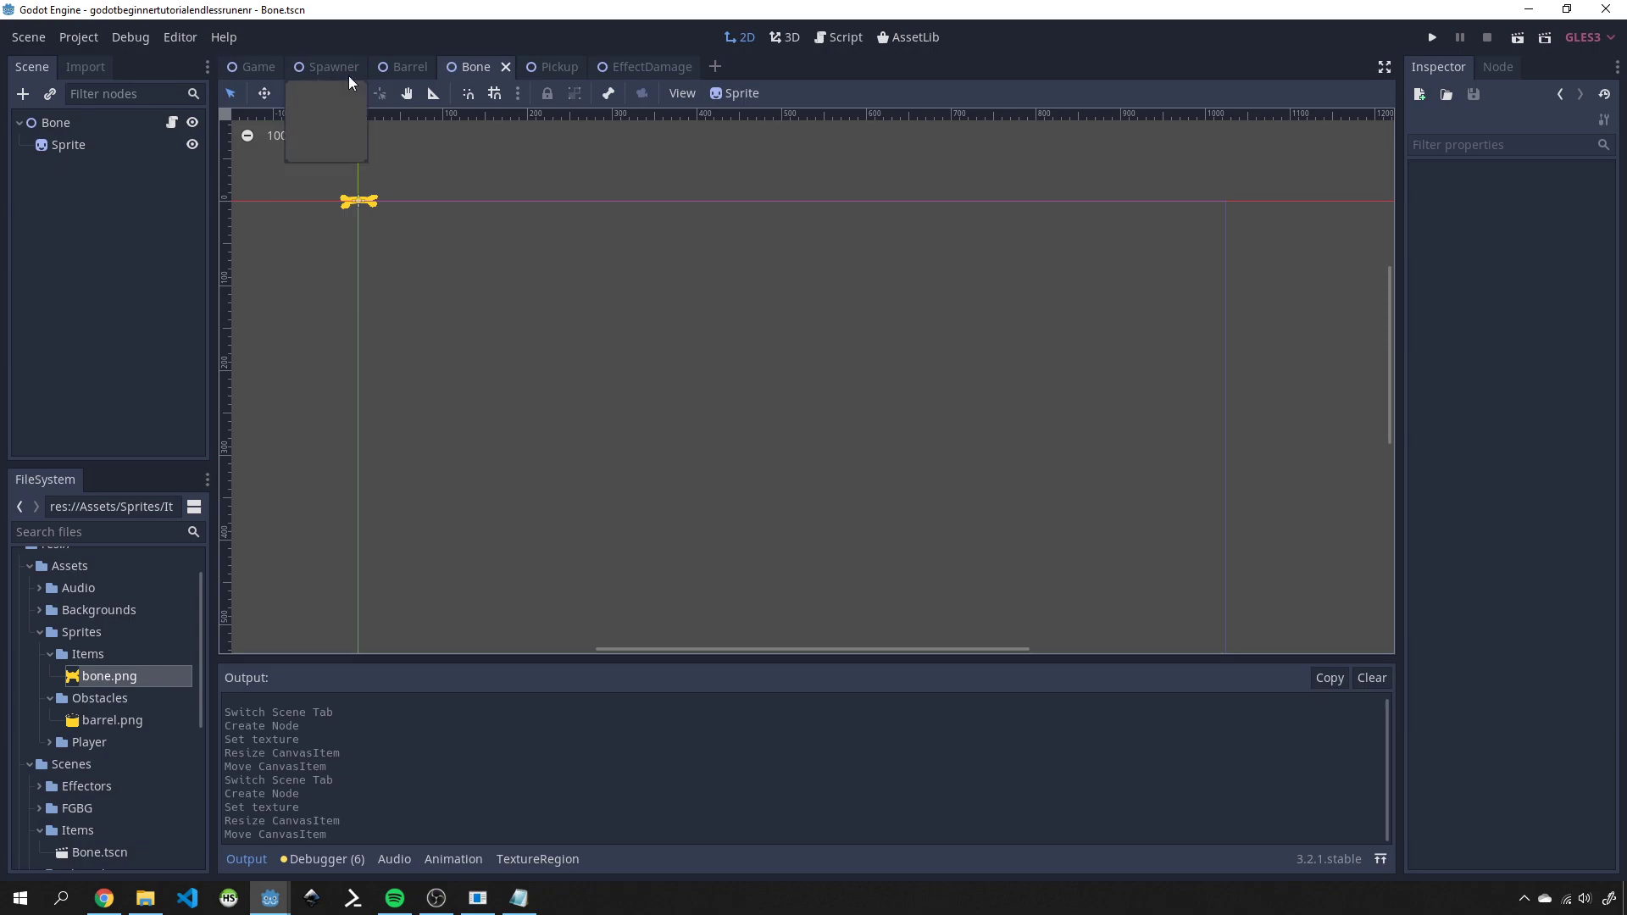
left_click(48, 698)
left_click(51, 655)
left_click(38, 631)
scroll(108, 709, "down", 5)
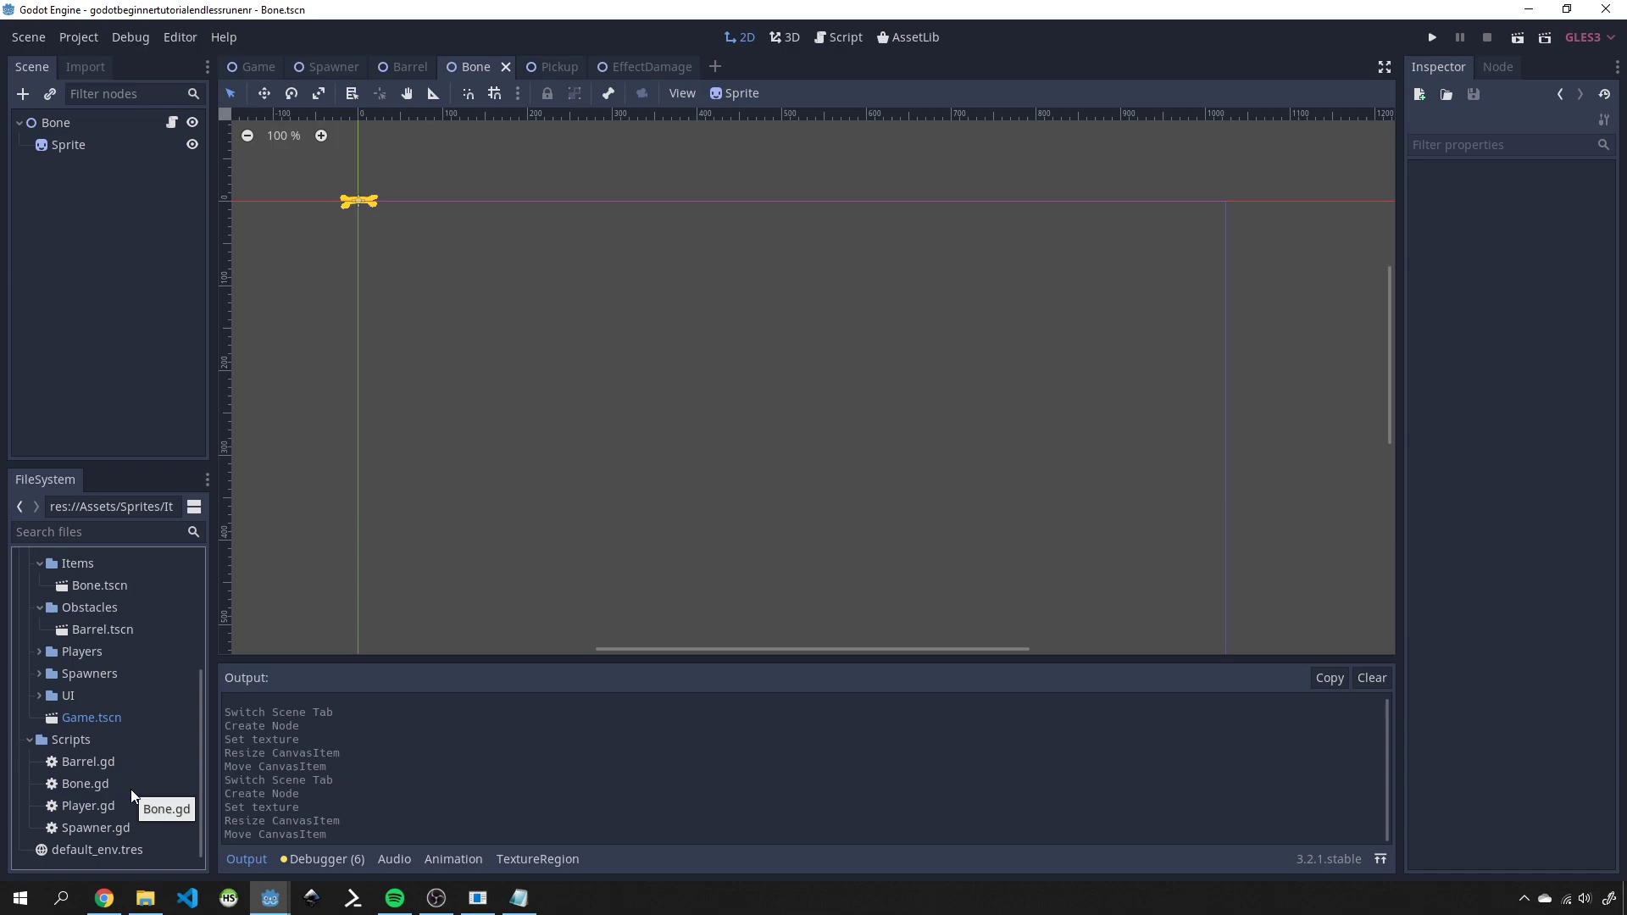
- Create a new script named ScrollMovement.gd in the Scripts folder
right_click(73, 740)
left_click(150, 810)
type("ScrollMovement")
key("Return")
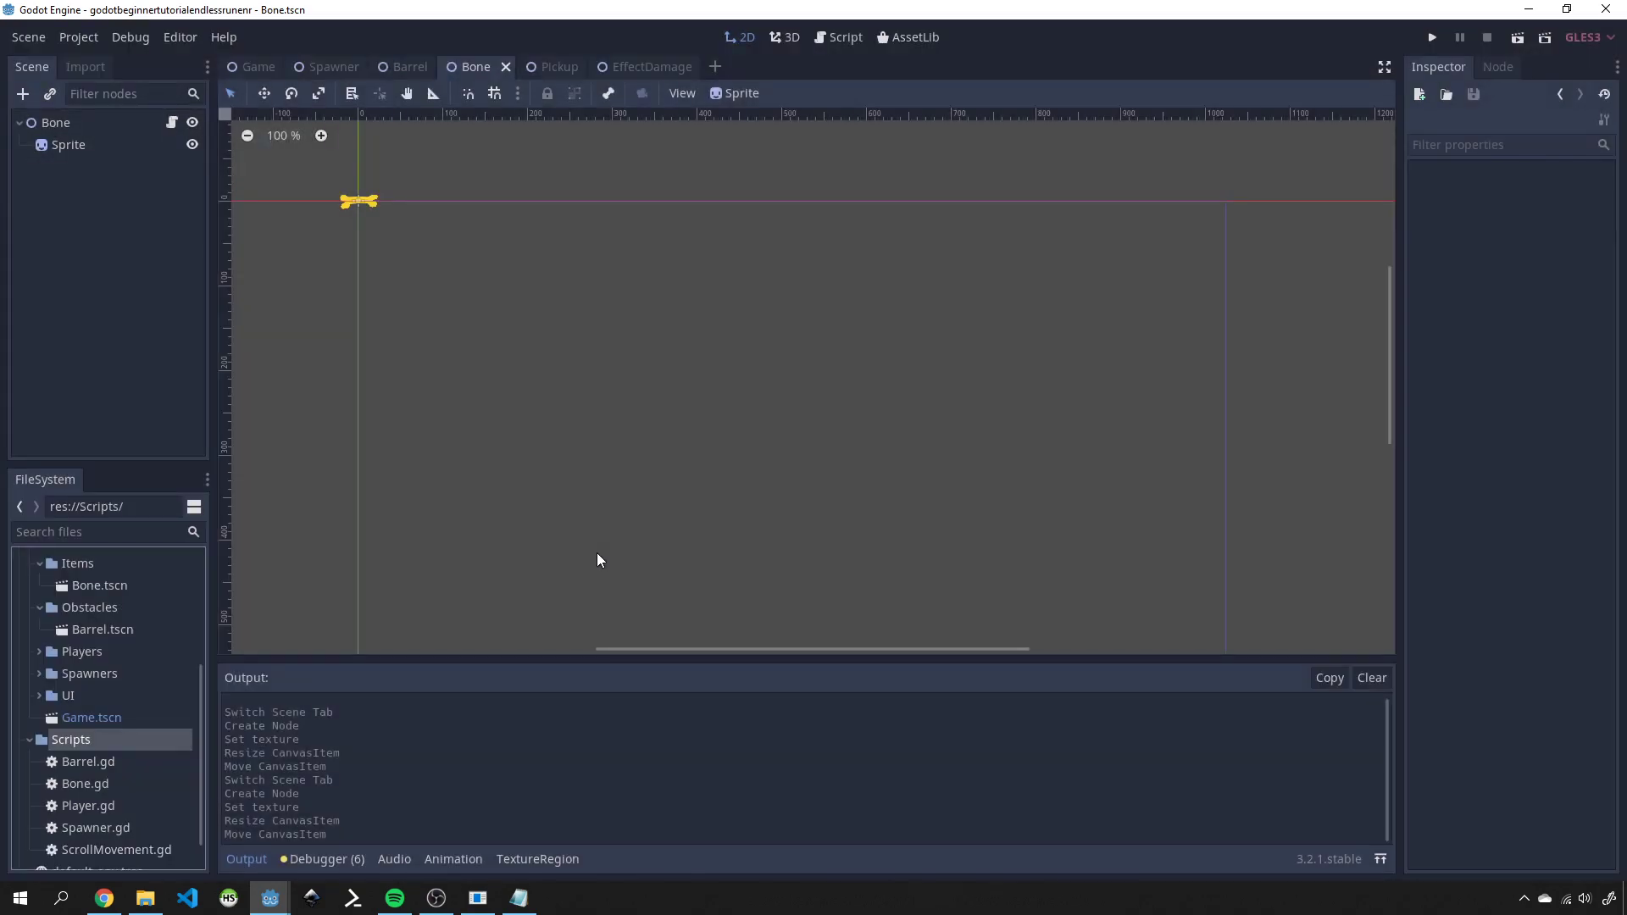
- Delete the template code below the extends line in ScrollMovement.gd
double_click(116, 849)
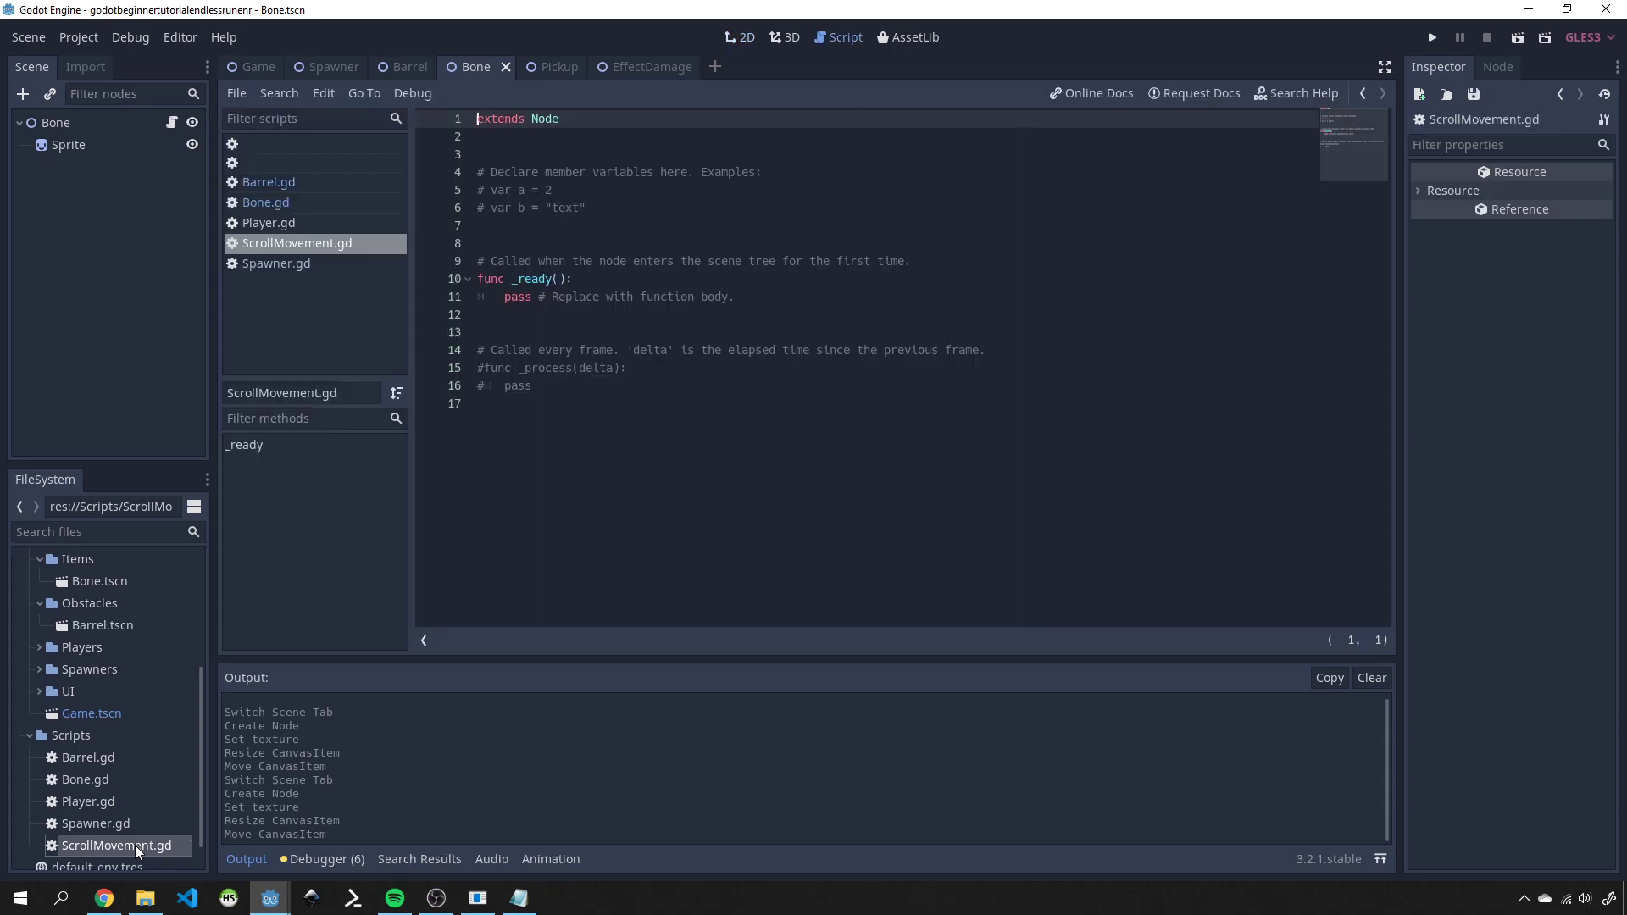
left_click_drag(547, 477, 479, 118)
left_click(539, 151)
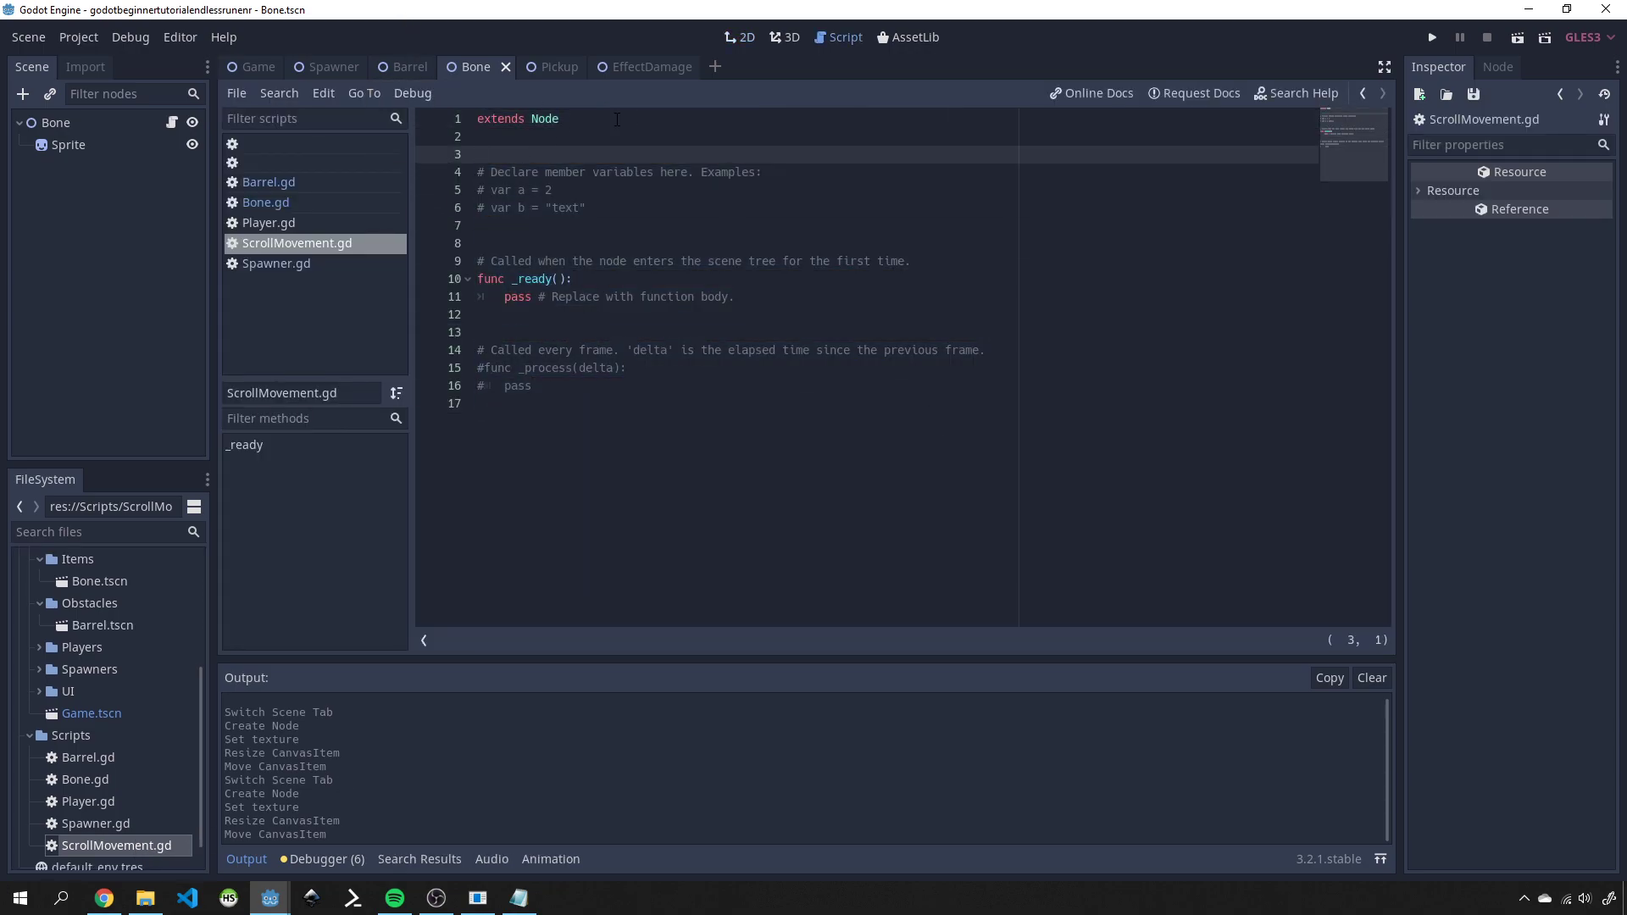
left_click_drag(479, 136, 760, 452)
key("BackSpace")
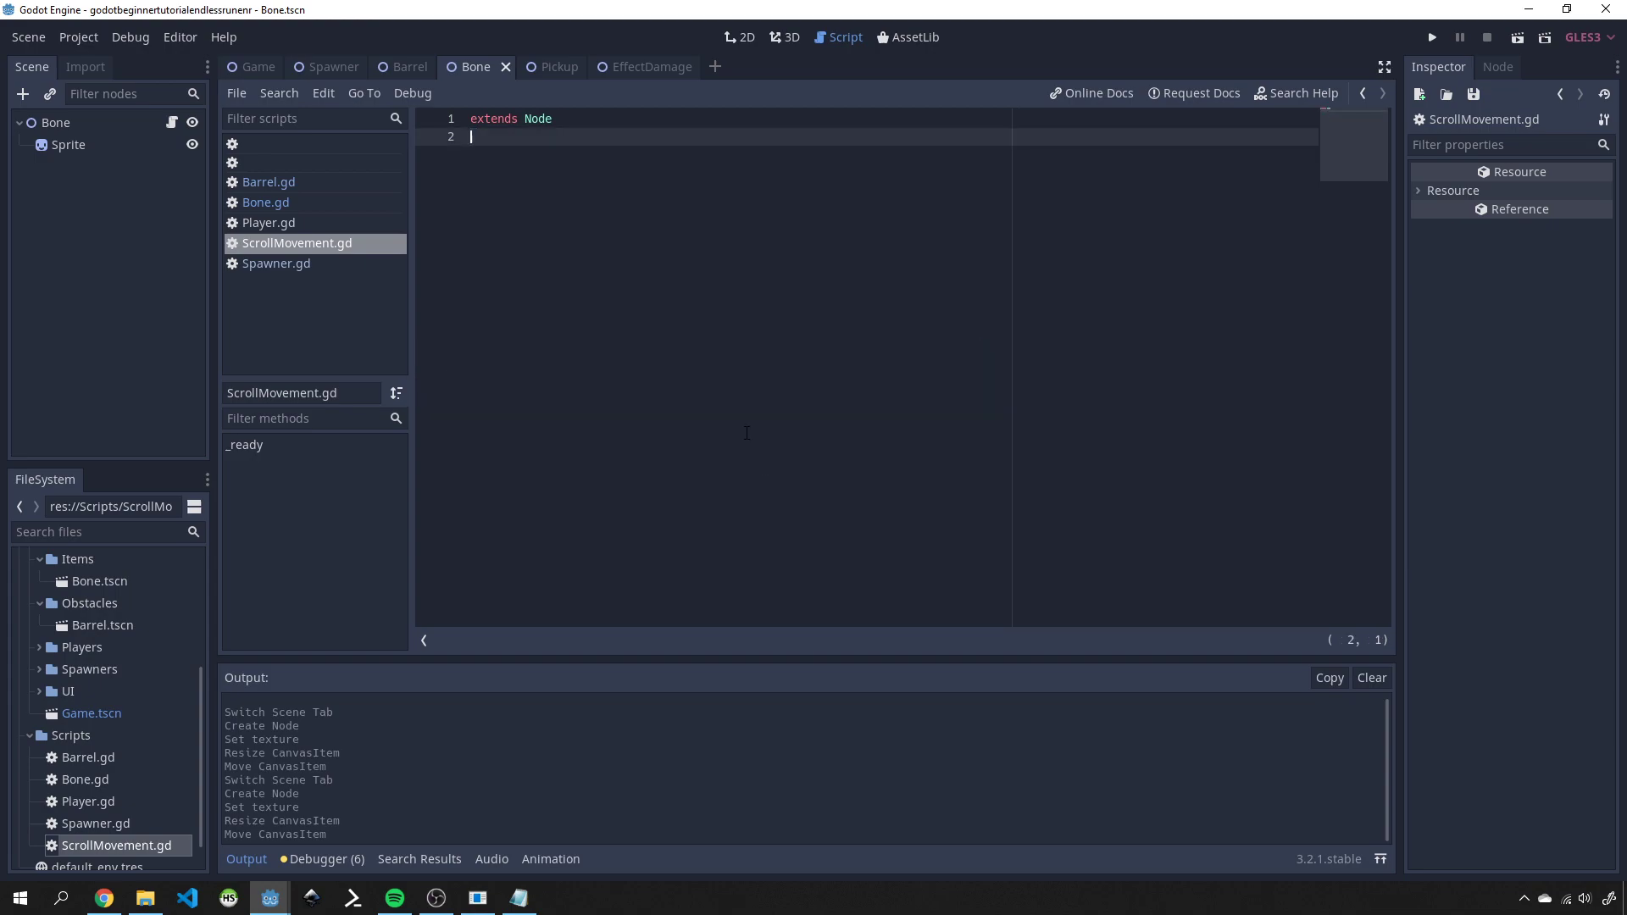
left_click(403, 75)
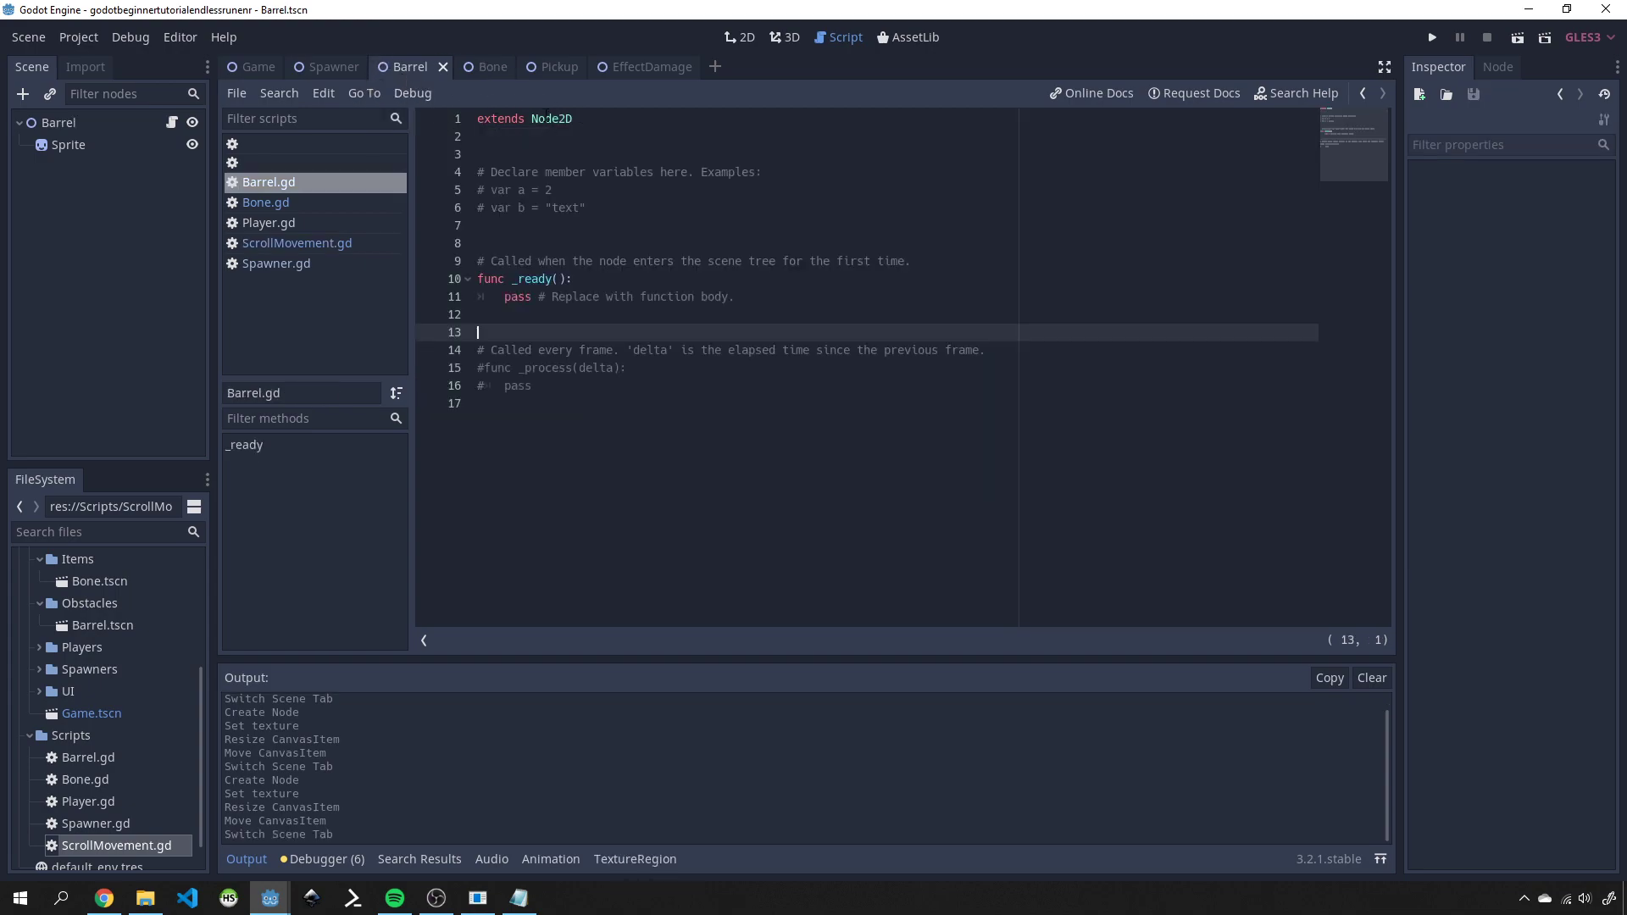
left_click(476, 67)
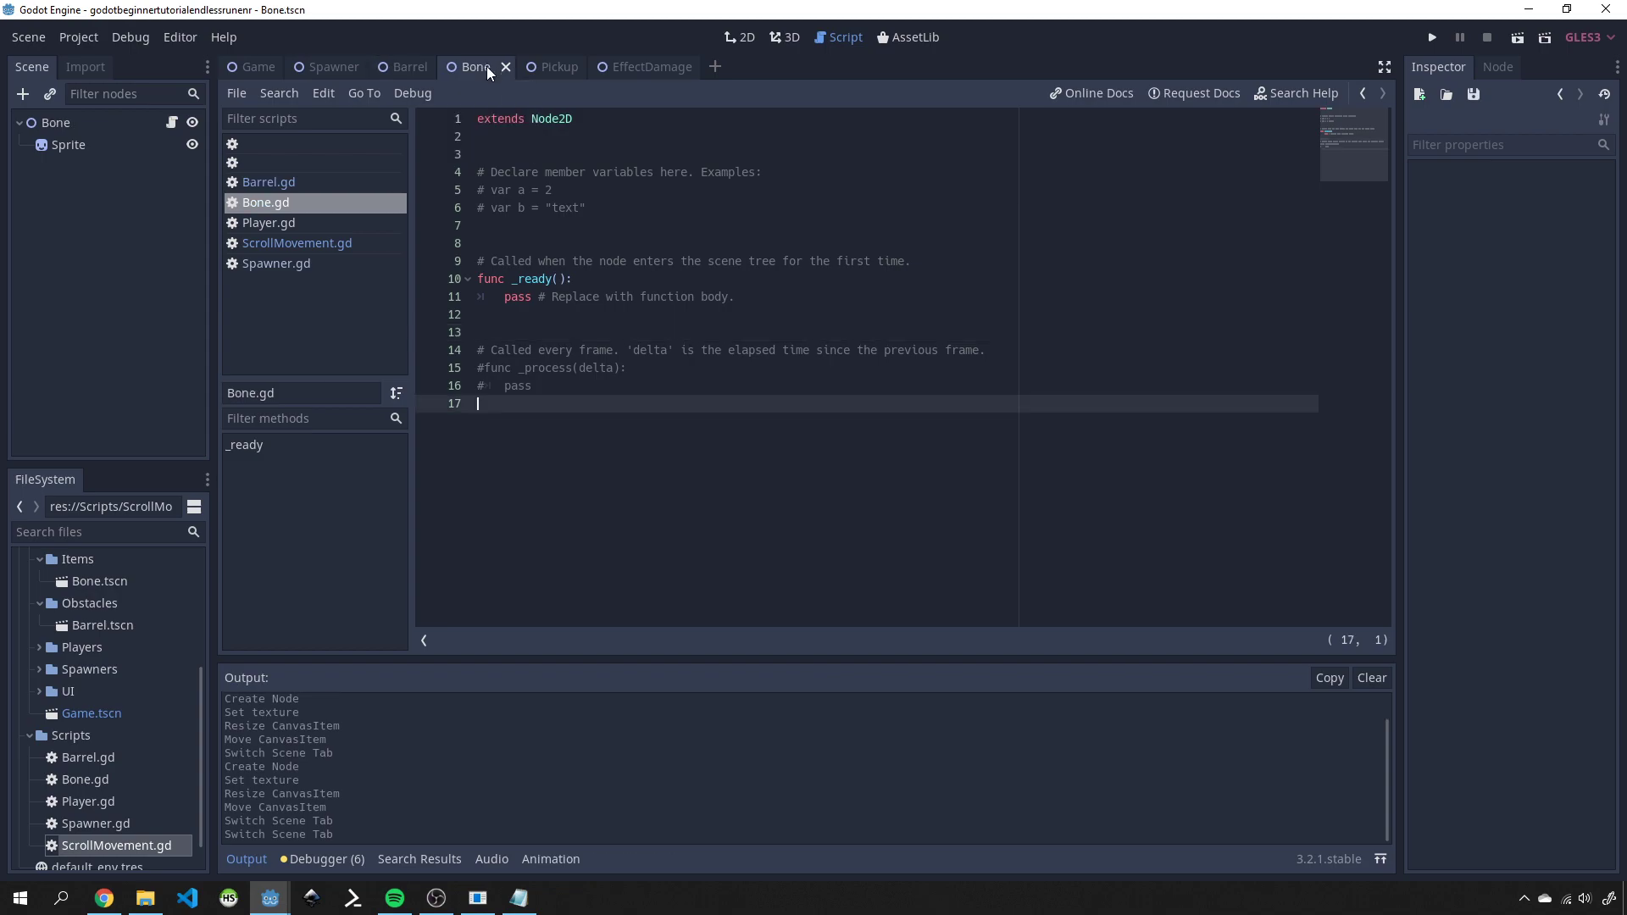
double_click(85, 846)
- Make the script extend Node2D, add 'export var scroll_speed = 6.3', and save
left_click(580, 117)
type("2D")
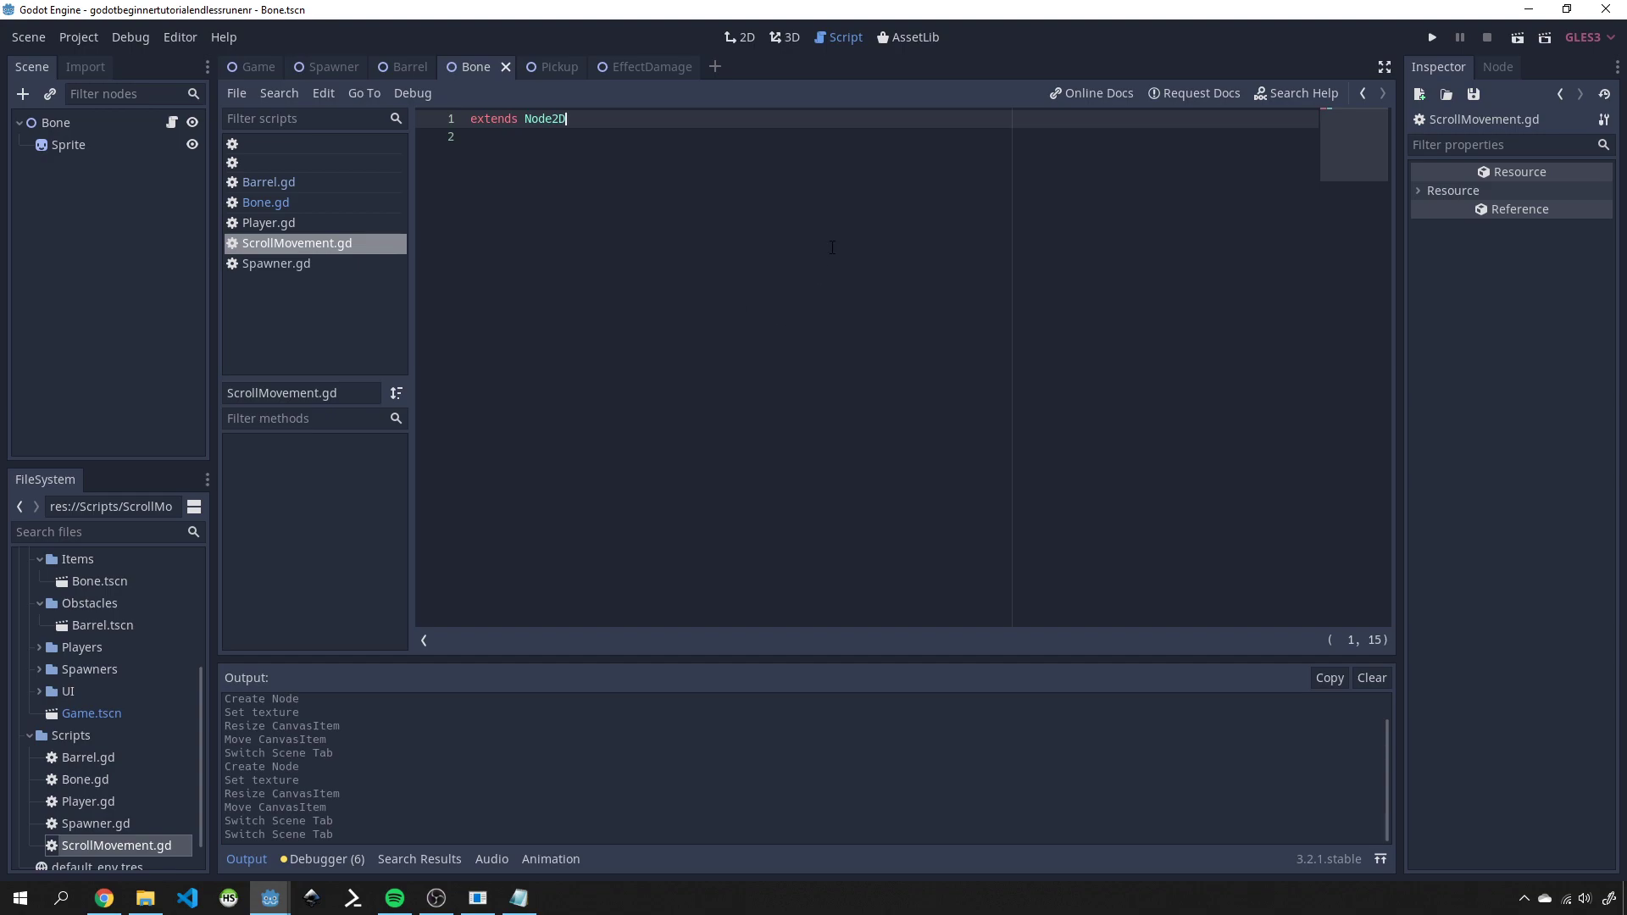
key("Return")
key("Return")
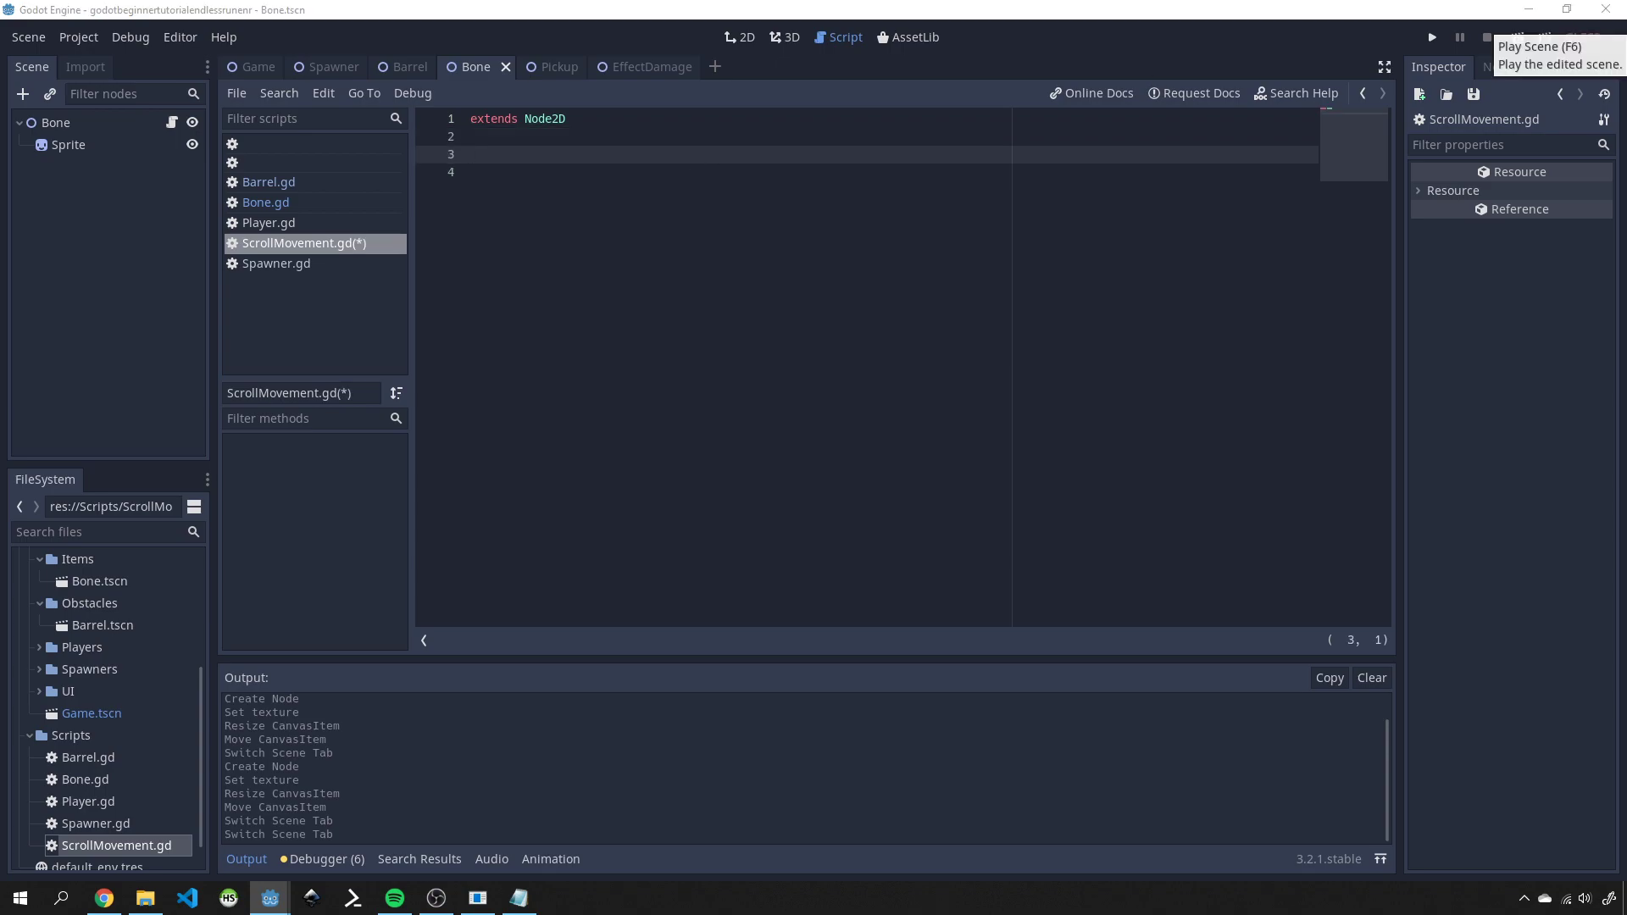
left_click(521, 162)
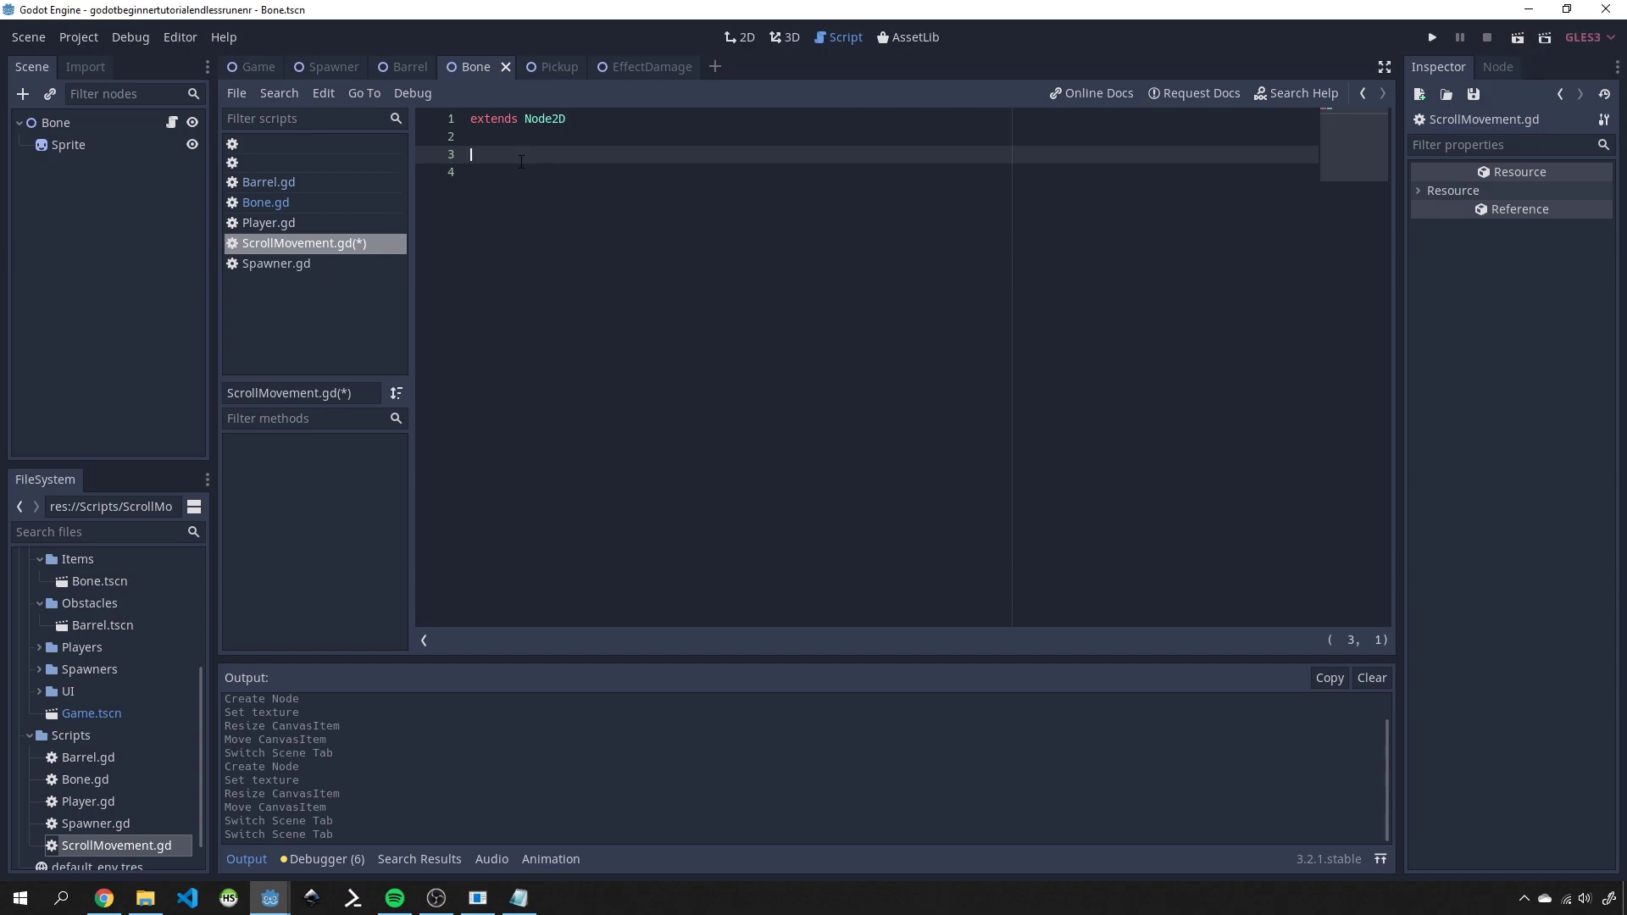
type("export var scroll_speed = 6.3")
key("Return")
key("Return")
key("ctrl+s")
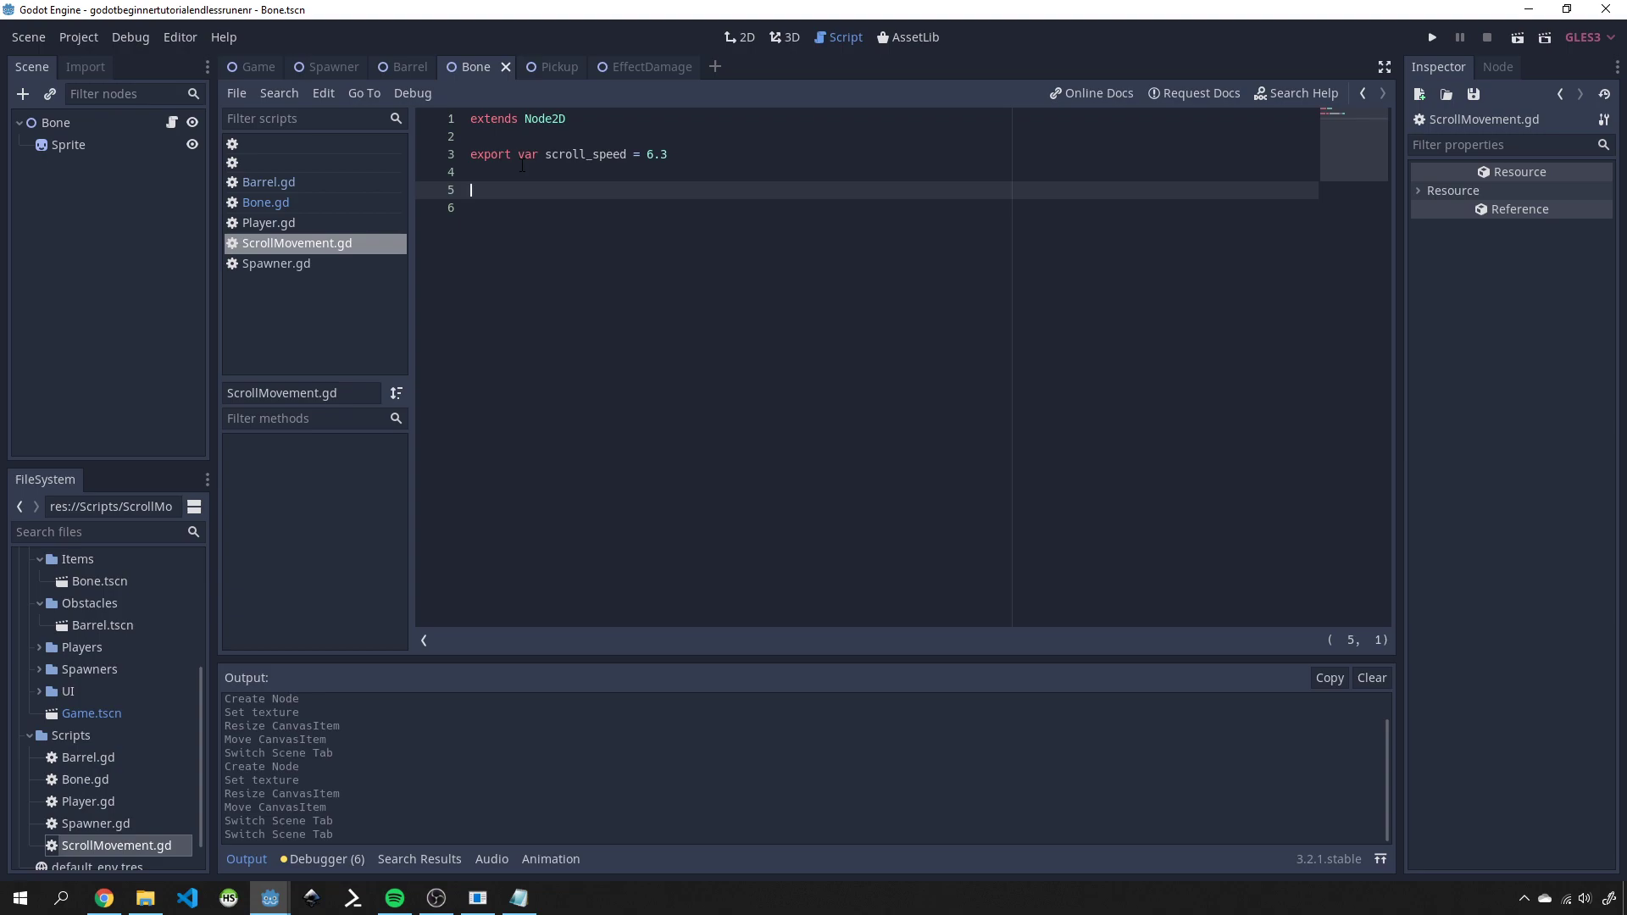
- Define func move() with the body self.position.x -= scroll_speed
type("unc move():")
key("Return")
type("self.position.x")
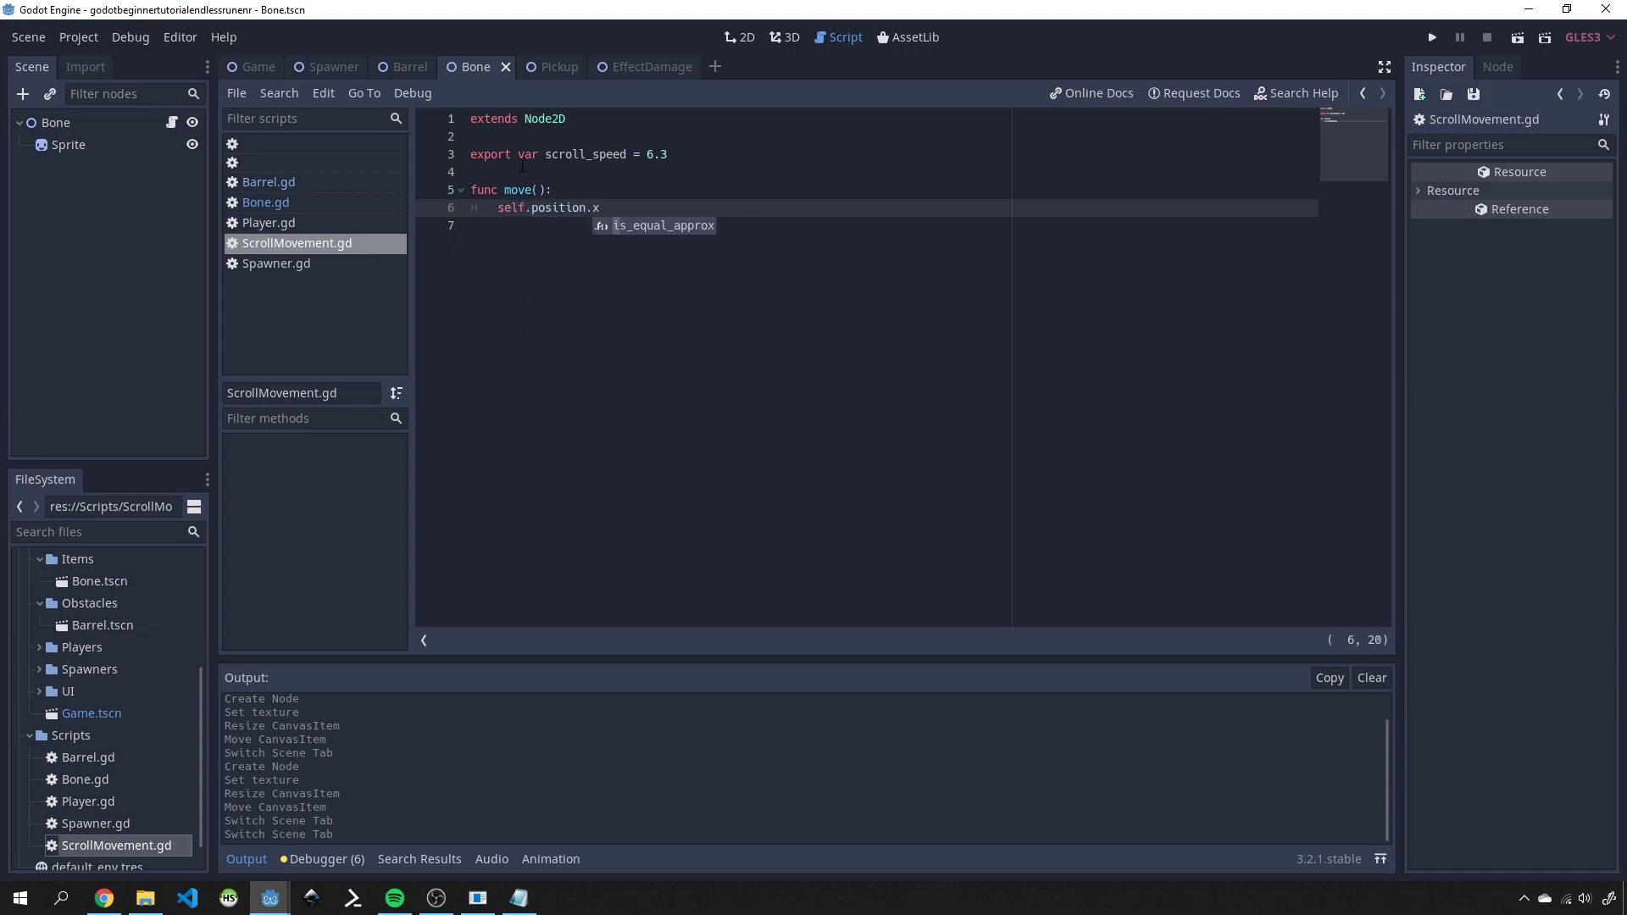
type("-=scroll_speed")
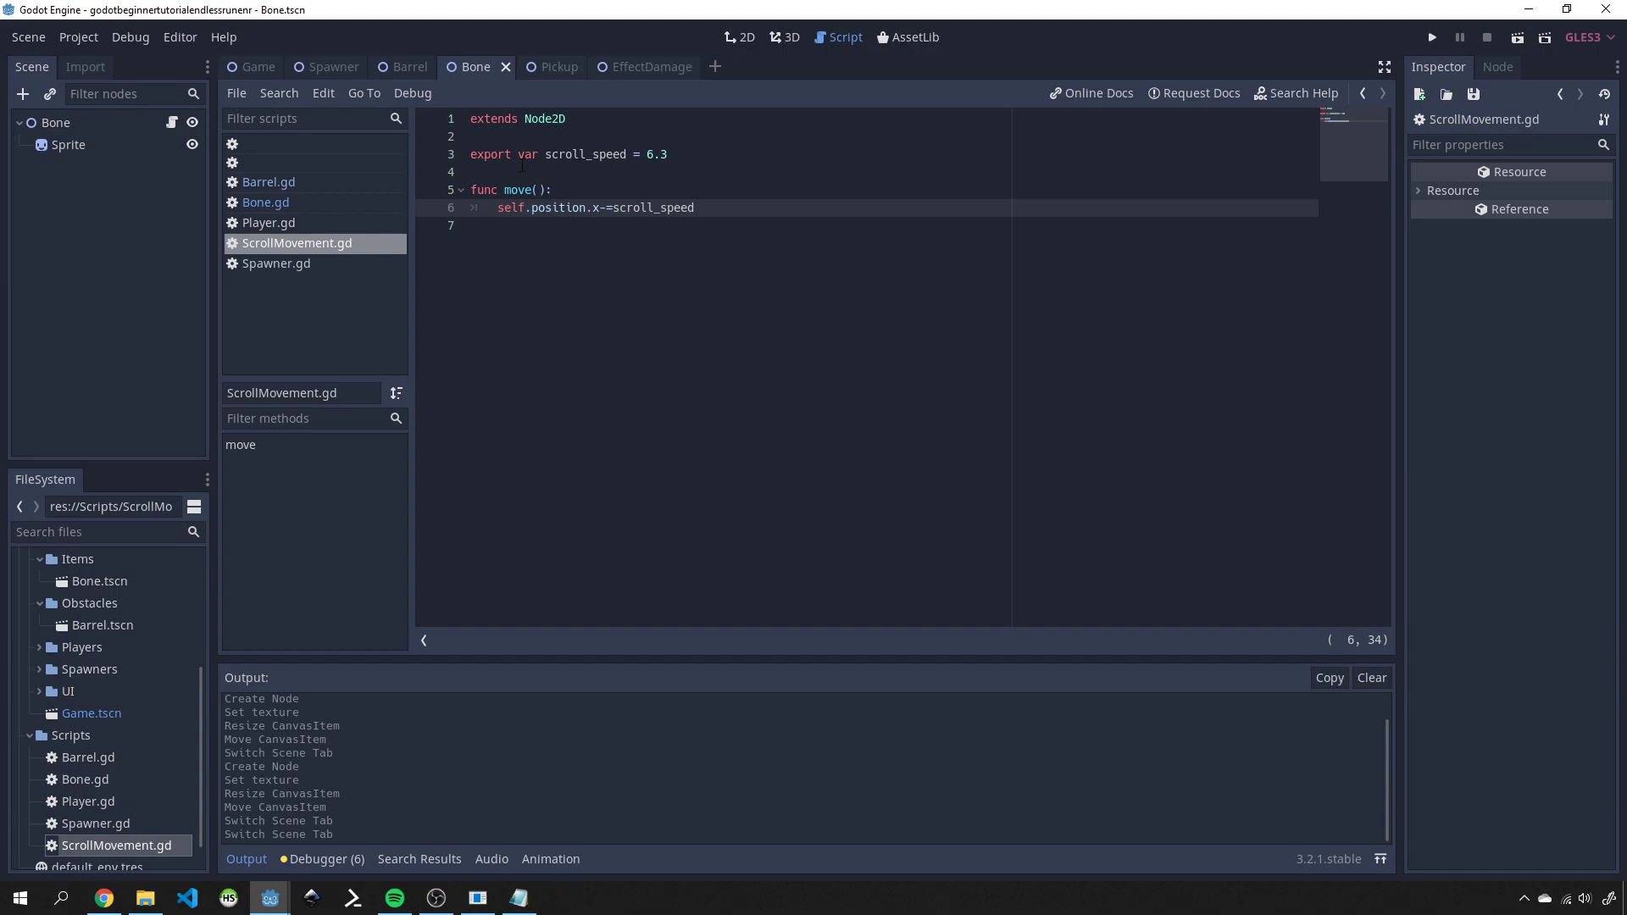
- Clear Barrel.gd's old code and make it extend "ScrollMovement.gd"
left_click(304, 184)
left_click_drag(710, 426, 338, 156)
key("BackSpace")
key("BackSpace")
double_click(542, 119)
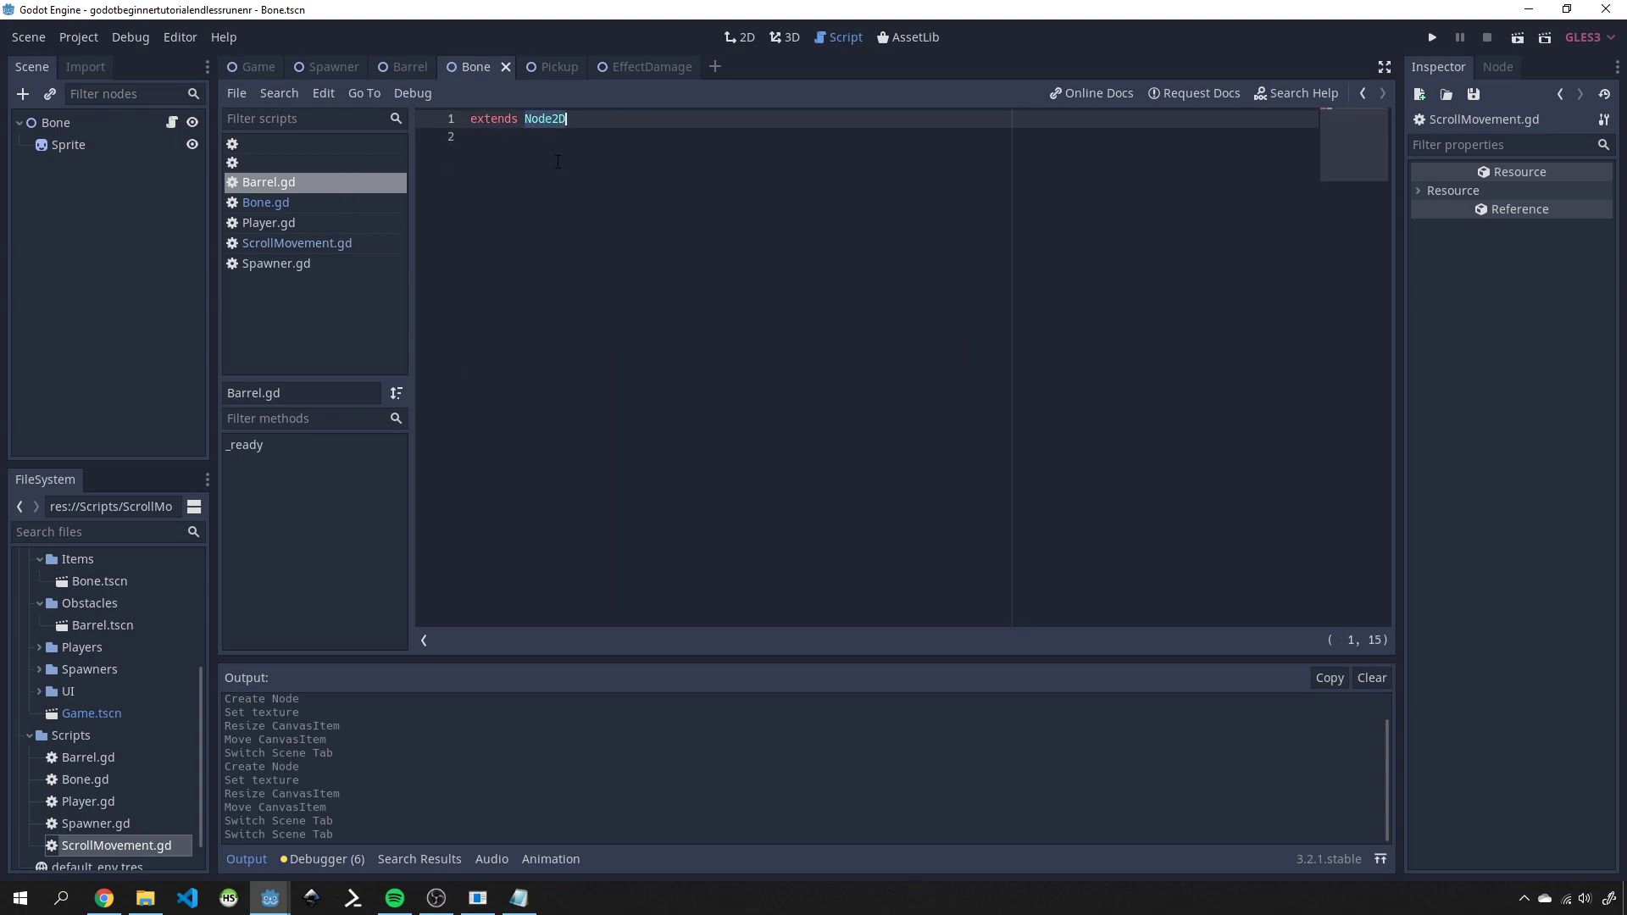
type("\"")
key("BackSpace")
key("BackSpace")
key("BackSpace")
type("ScrollM")
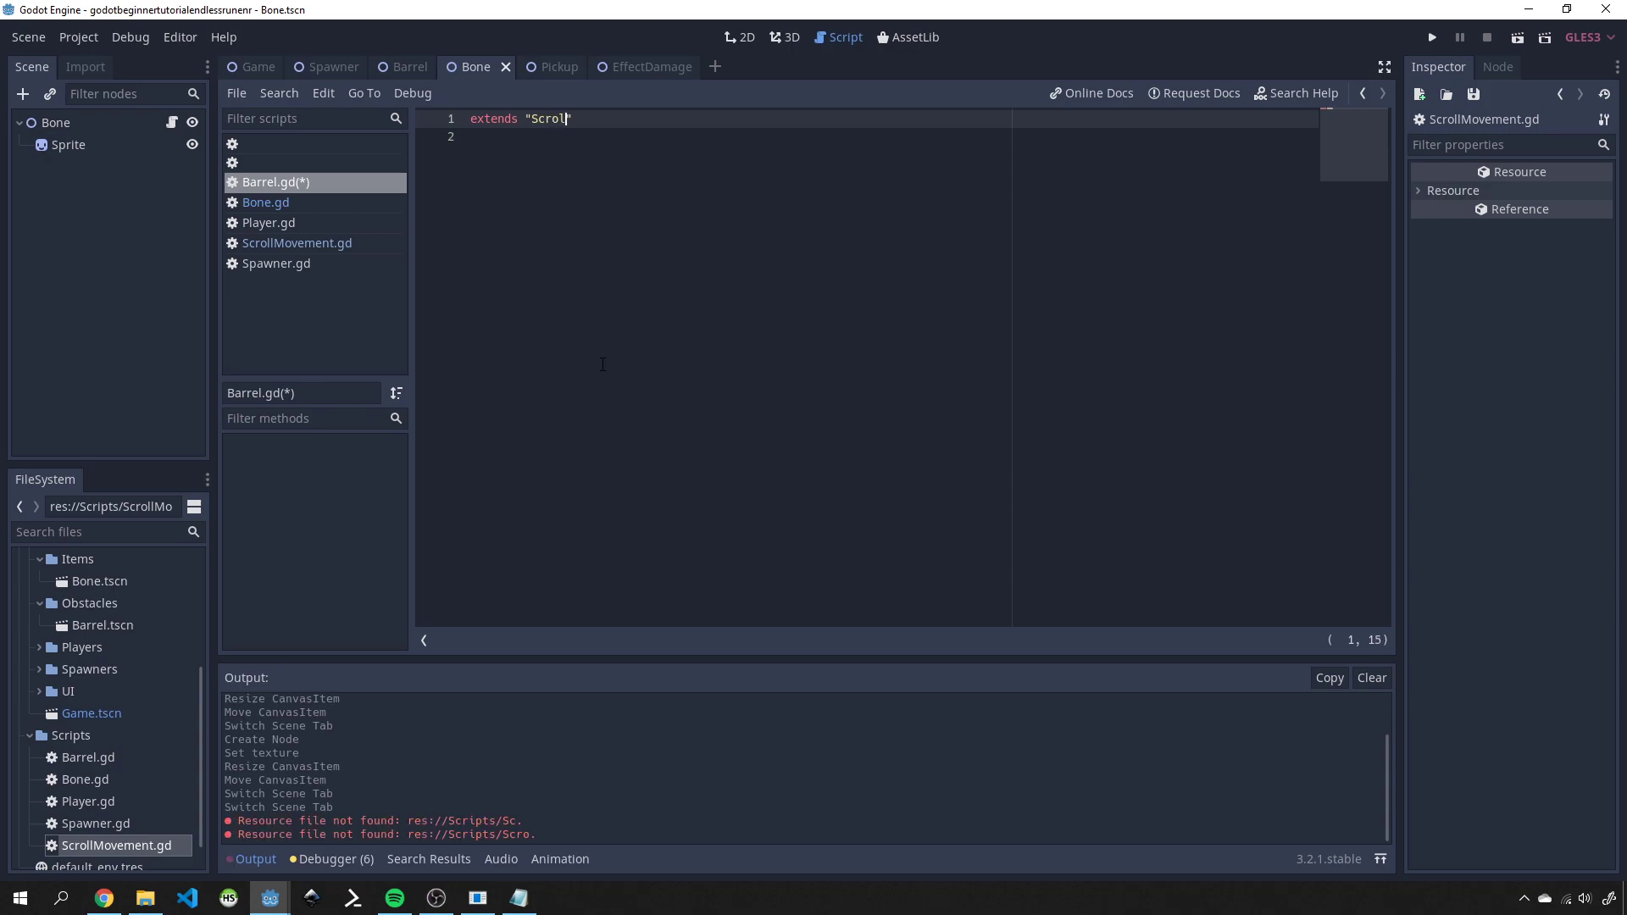
type("ovement")
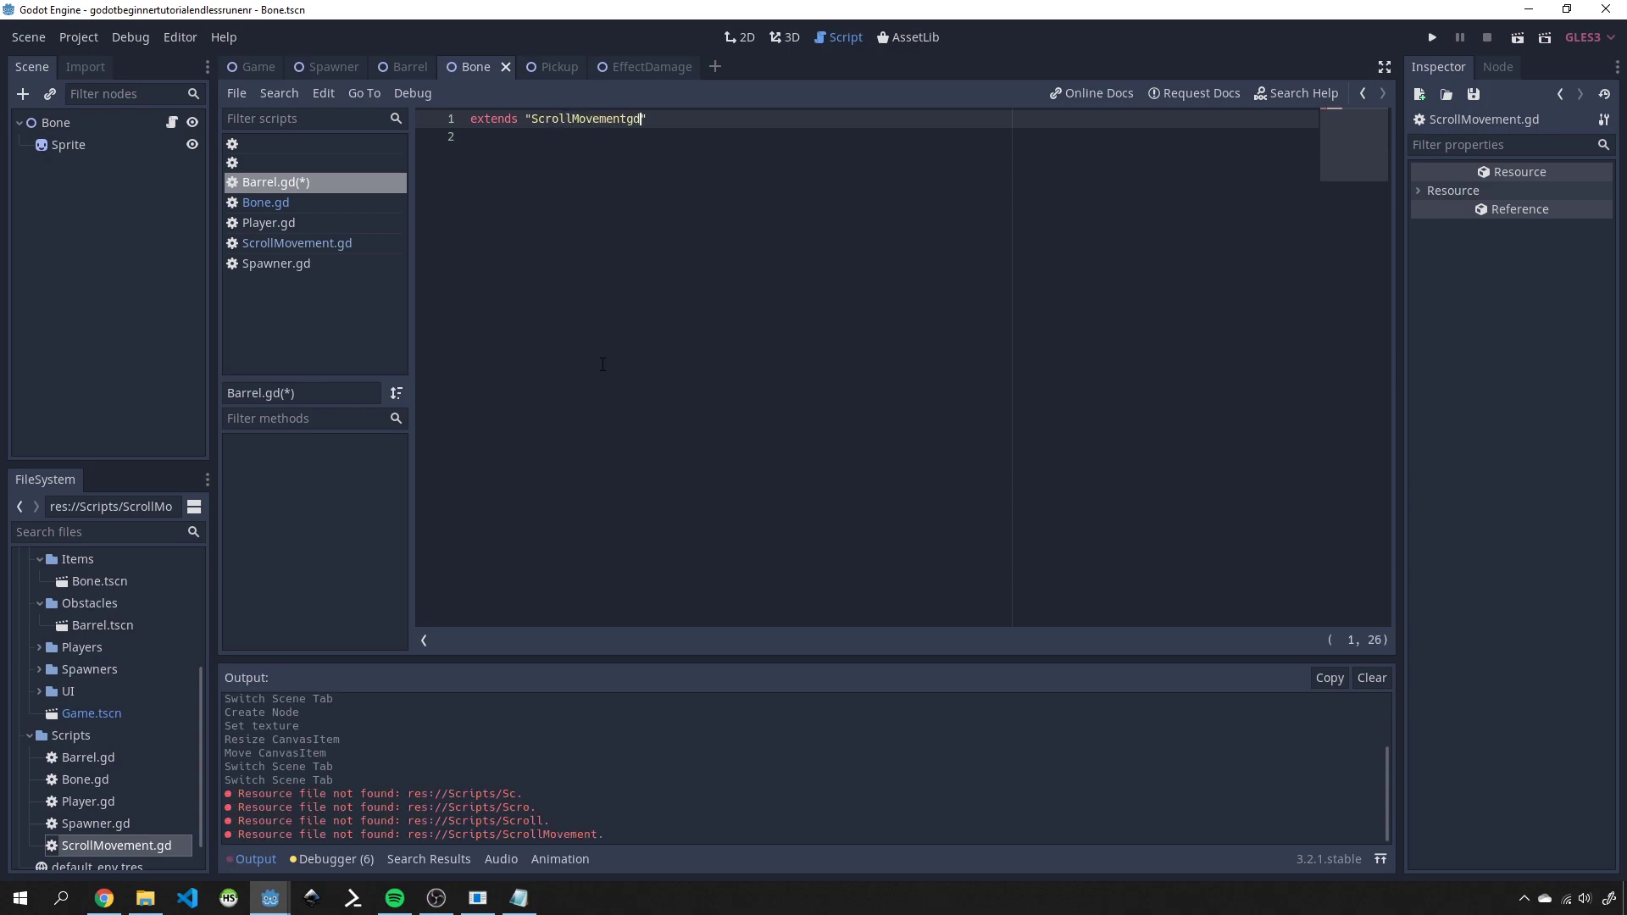
type(".")
- Add a _physics_process(delta) function calling move() to Barrel.gd and save
key("Return")
key("Return")
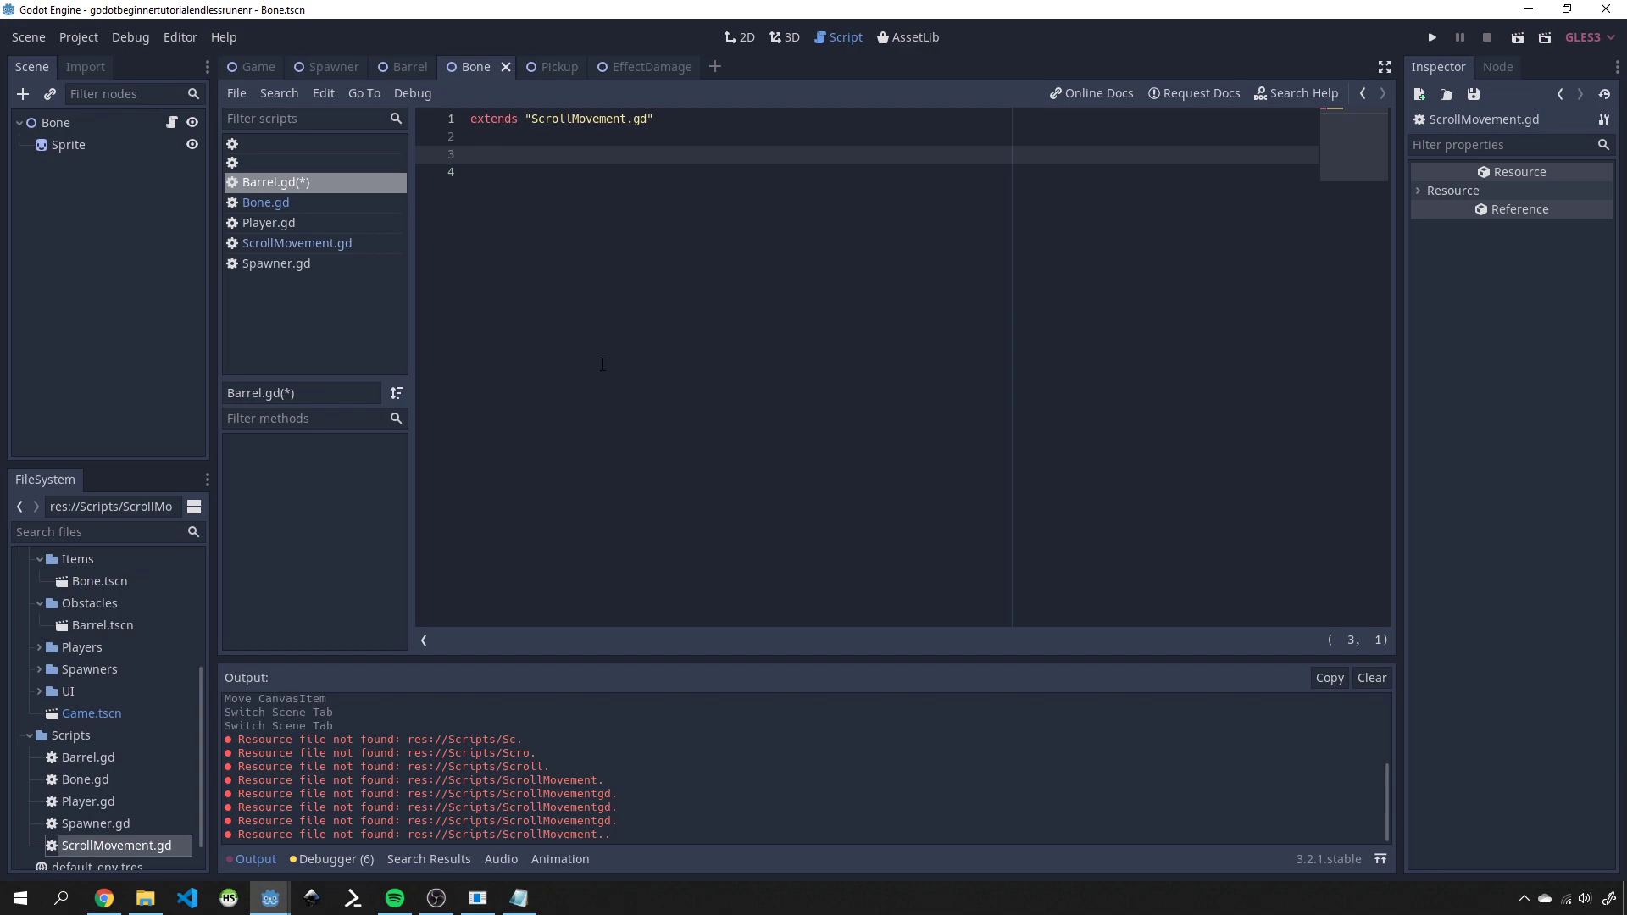
type("func _ph")
key("Return")
key("Return")
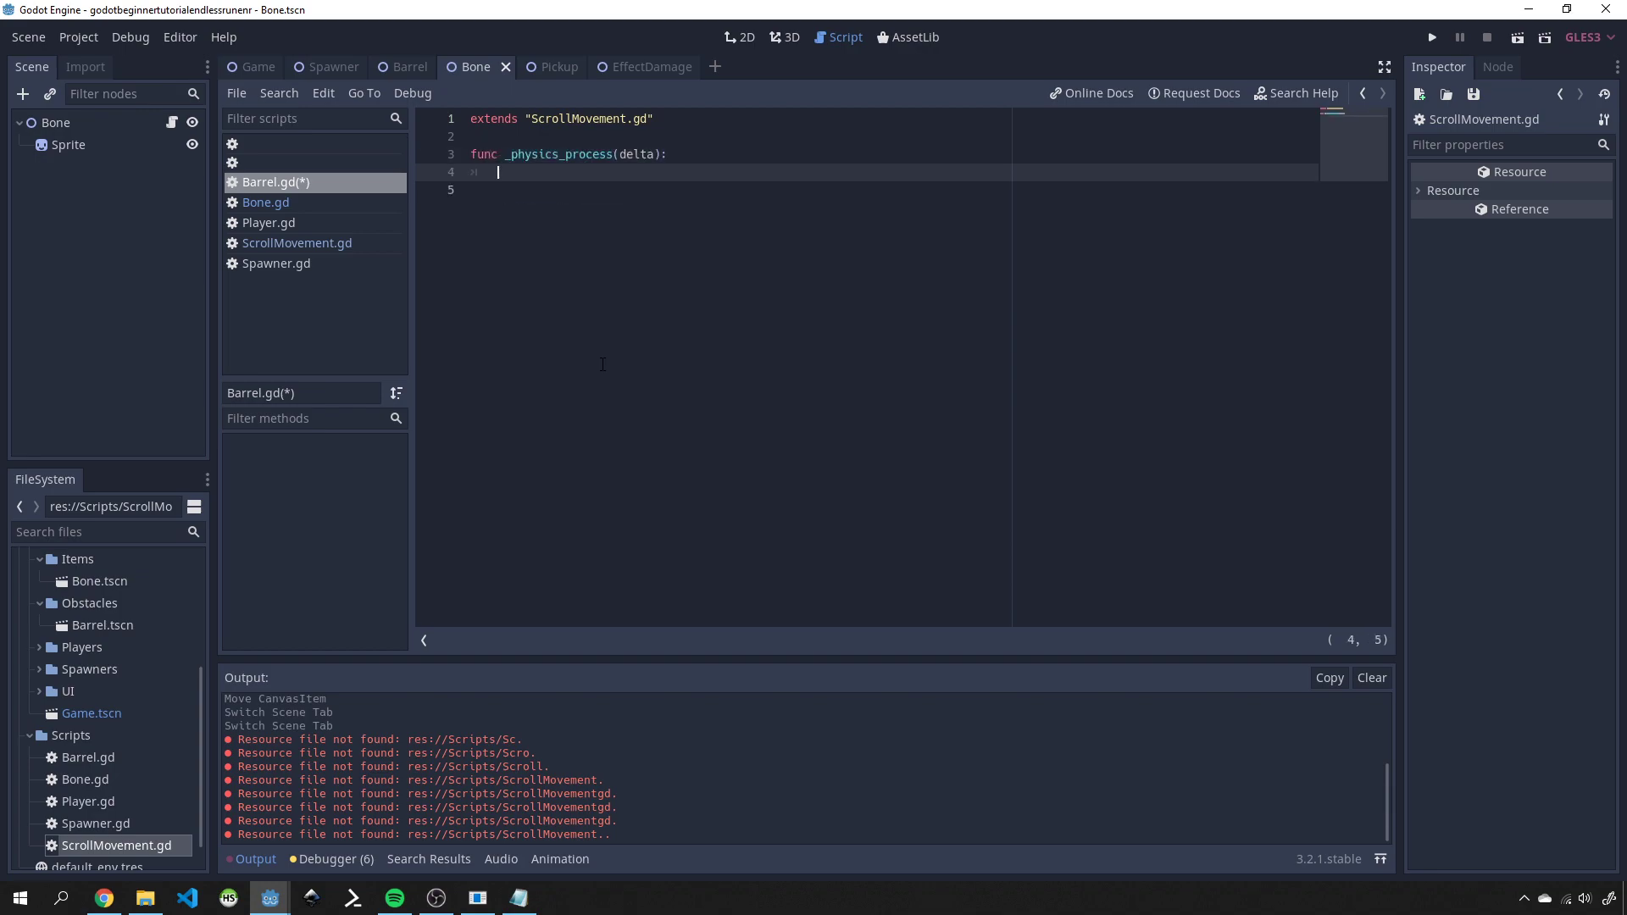
type("move")
key("Return")
key("ctrl+s")
- Copy the Barrel.gd code and paste it over the contents of Bone.gd
key("ctrl+a")
key("ctrl+c")
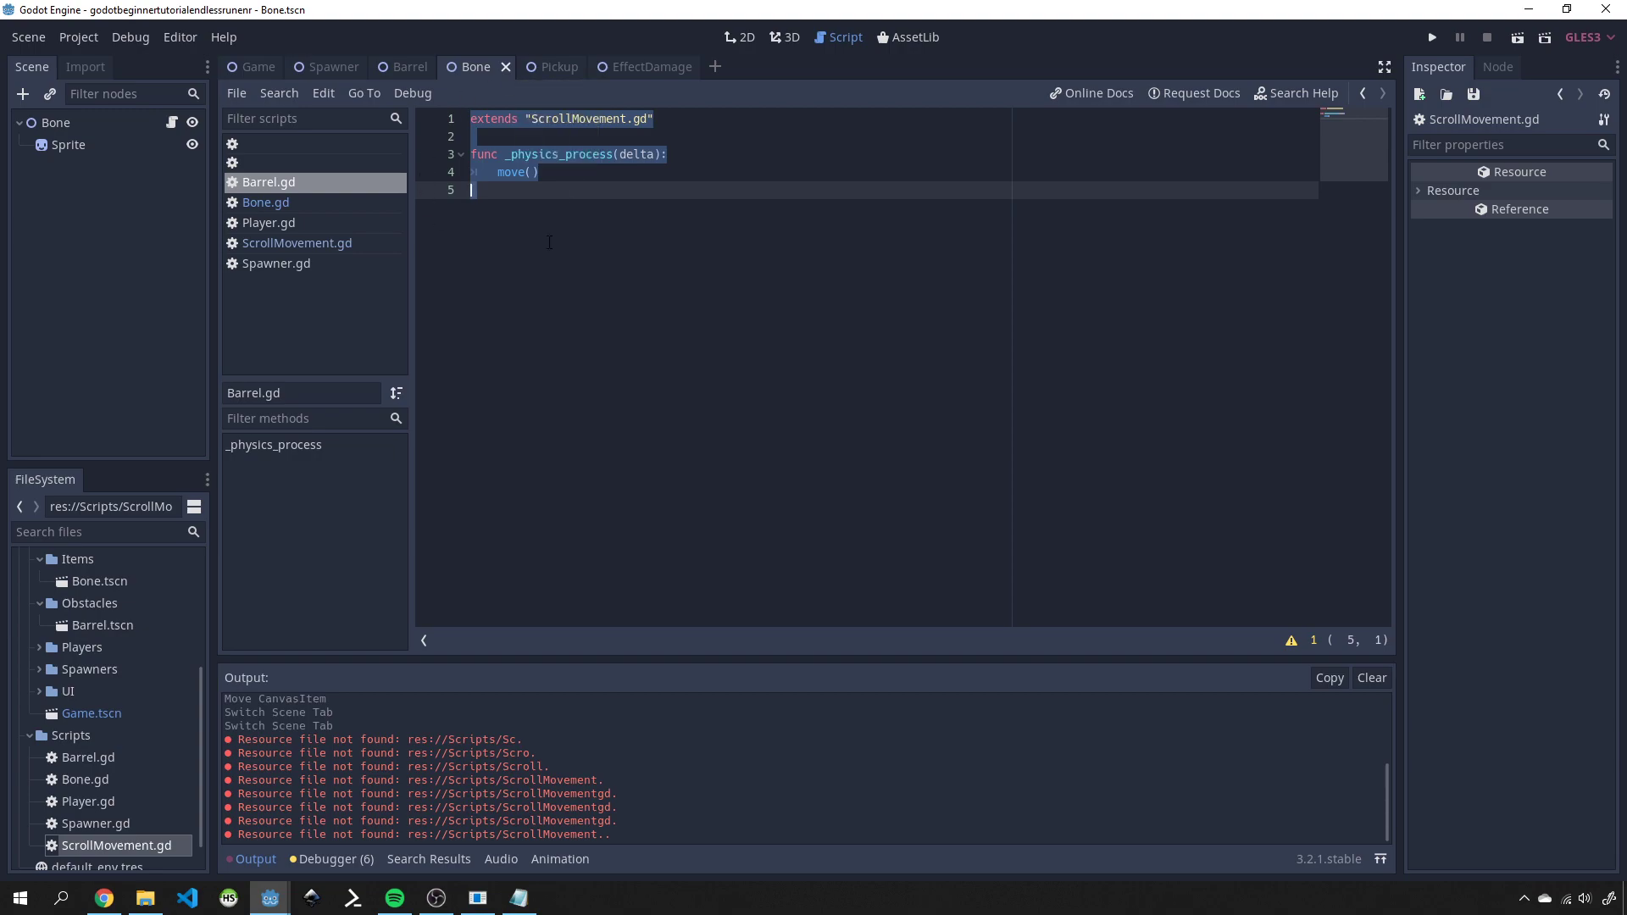
left_click(323, 203)
key("ctrl+a")
key("ctrl+v")
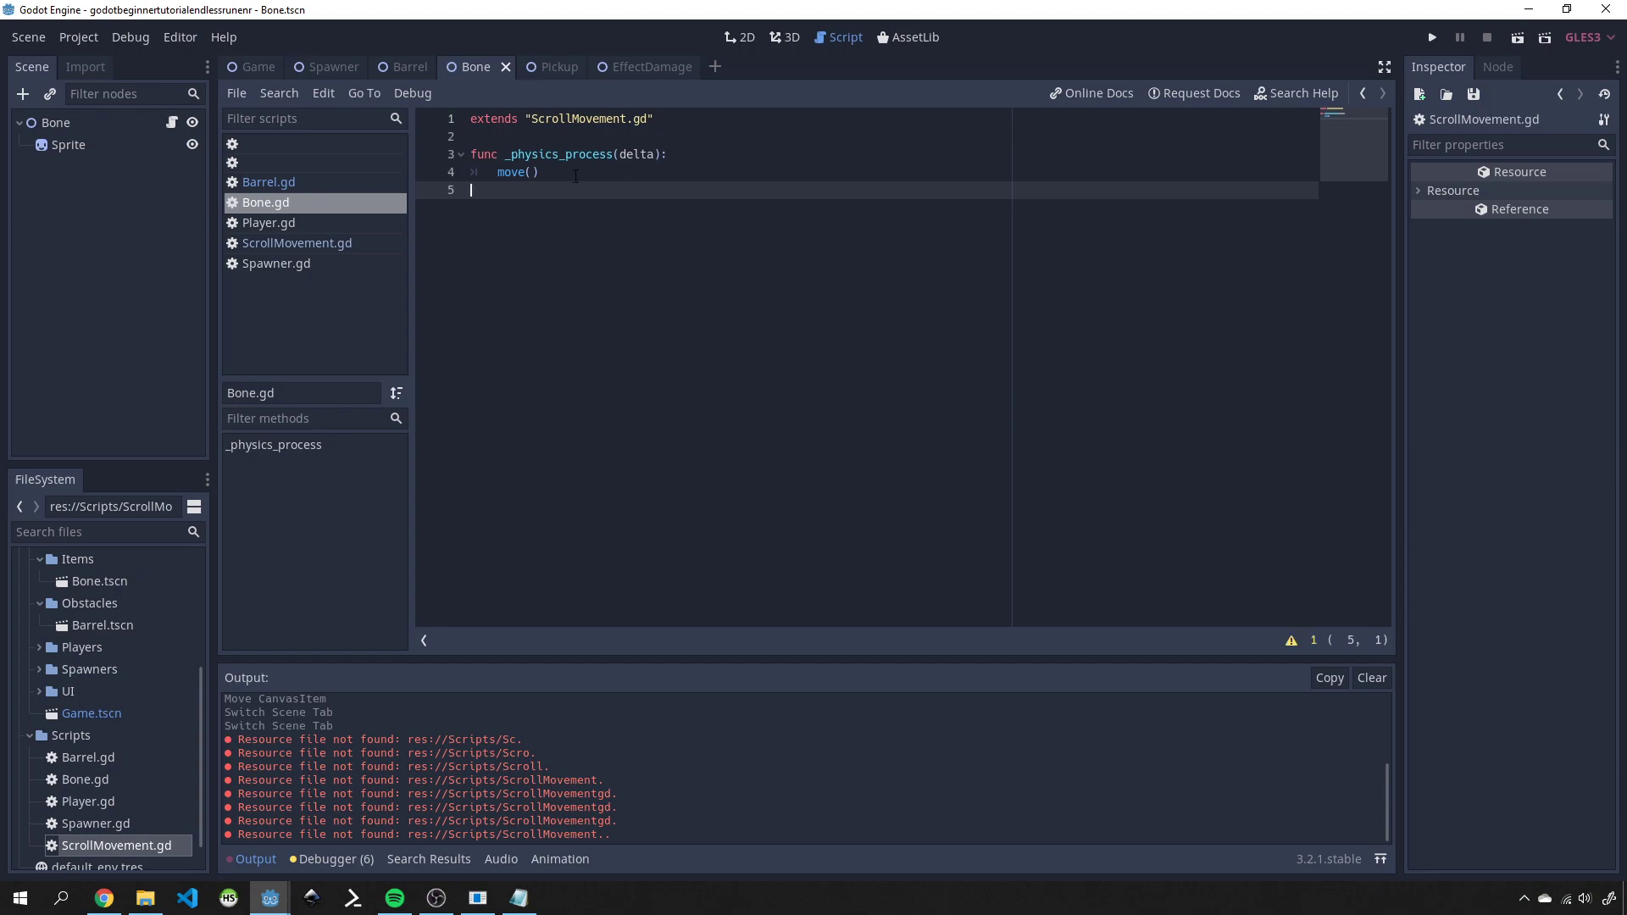
left_click(1439, 39)
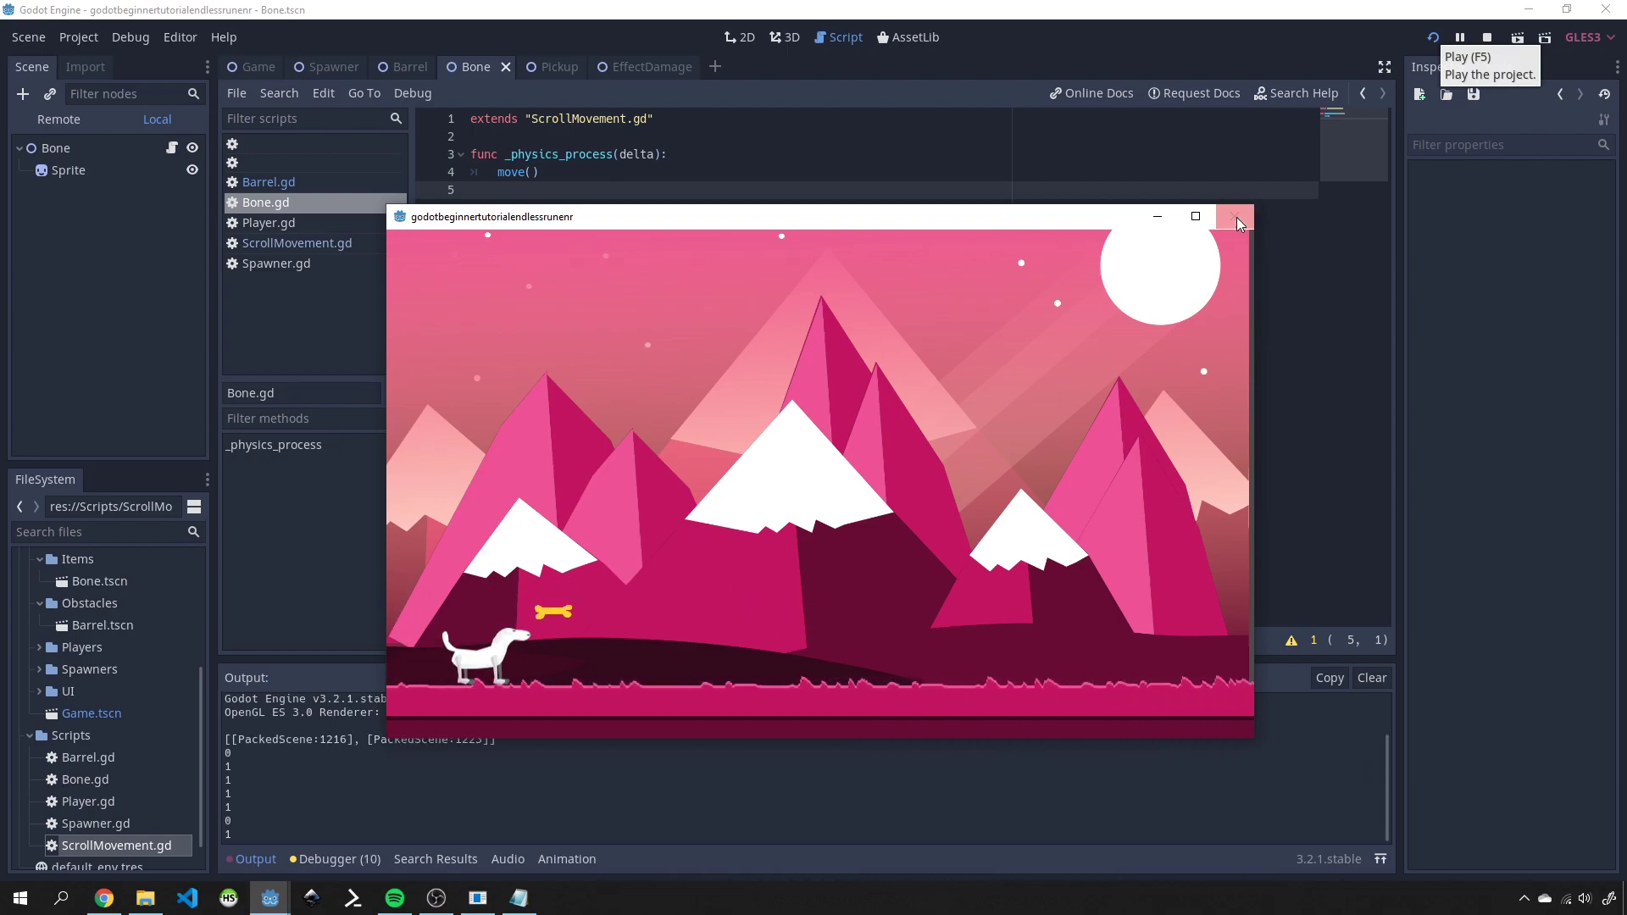
left_click(1235, 217)
- Open the Game scene, save it, and test-run the game with a jump
left_click(321, 69)
left_click(68, 123)
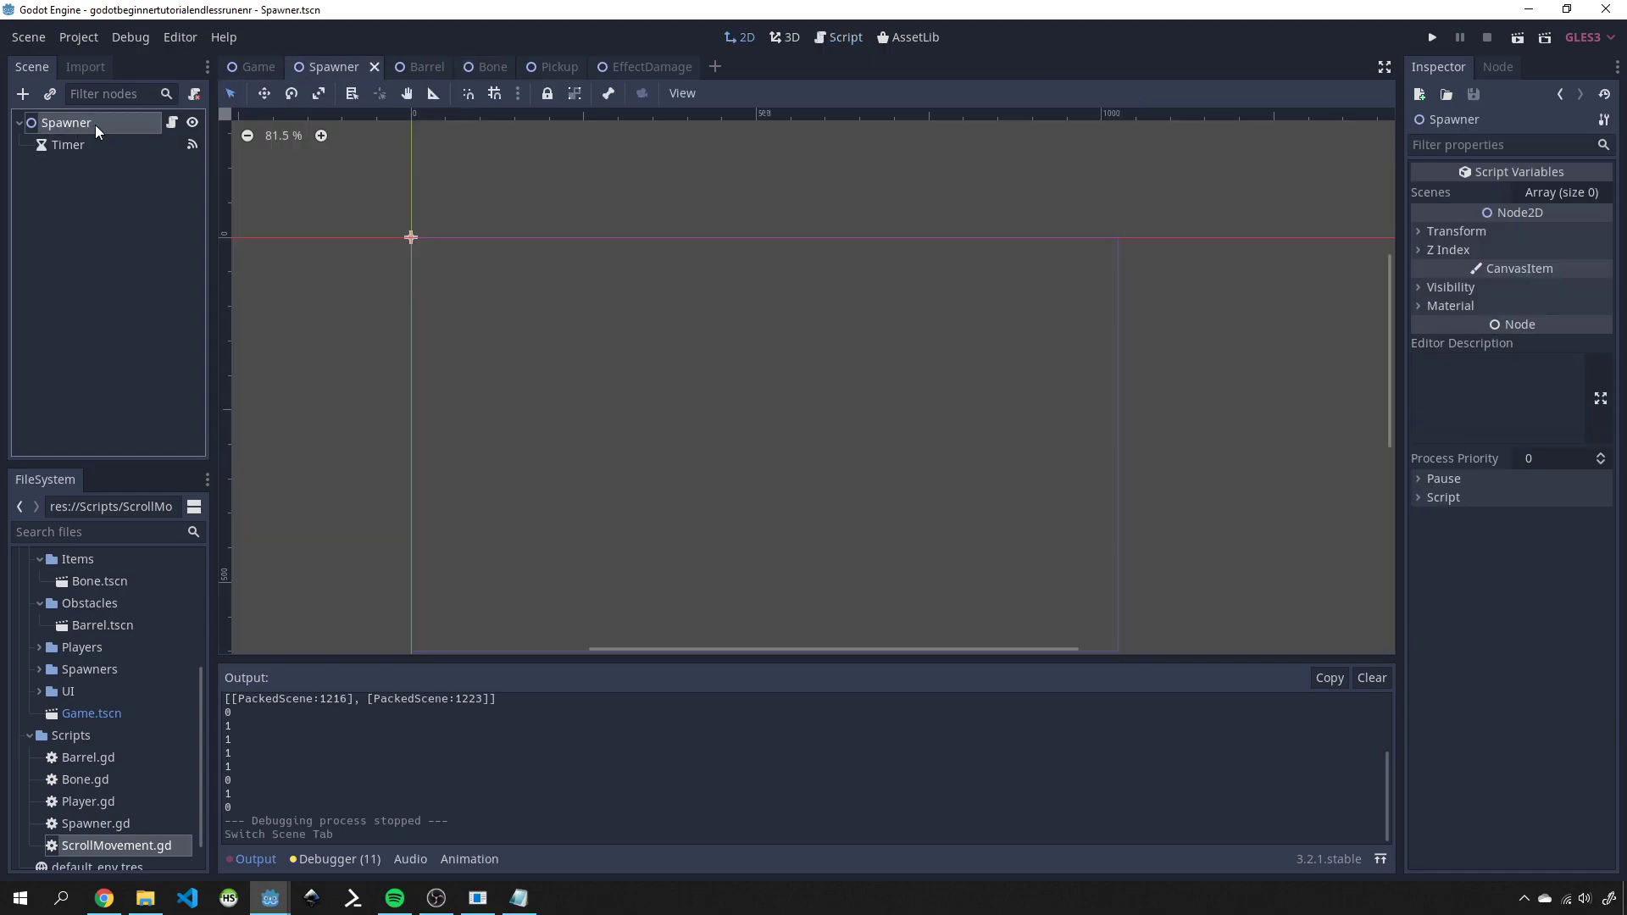
left_click(254, 68)
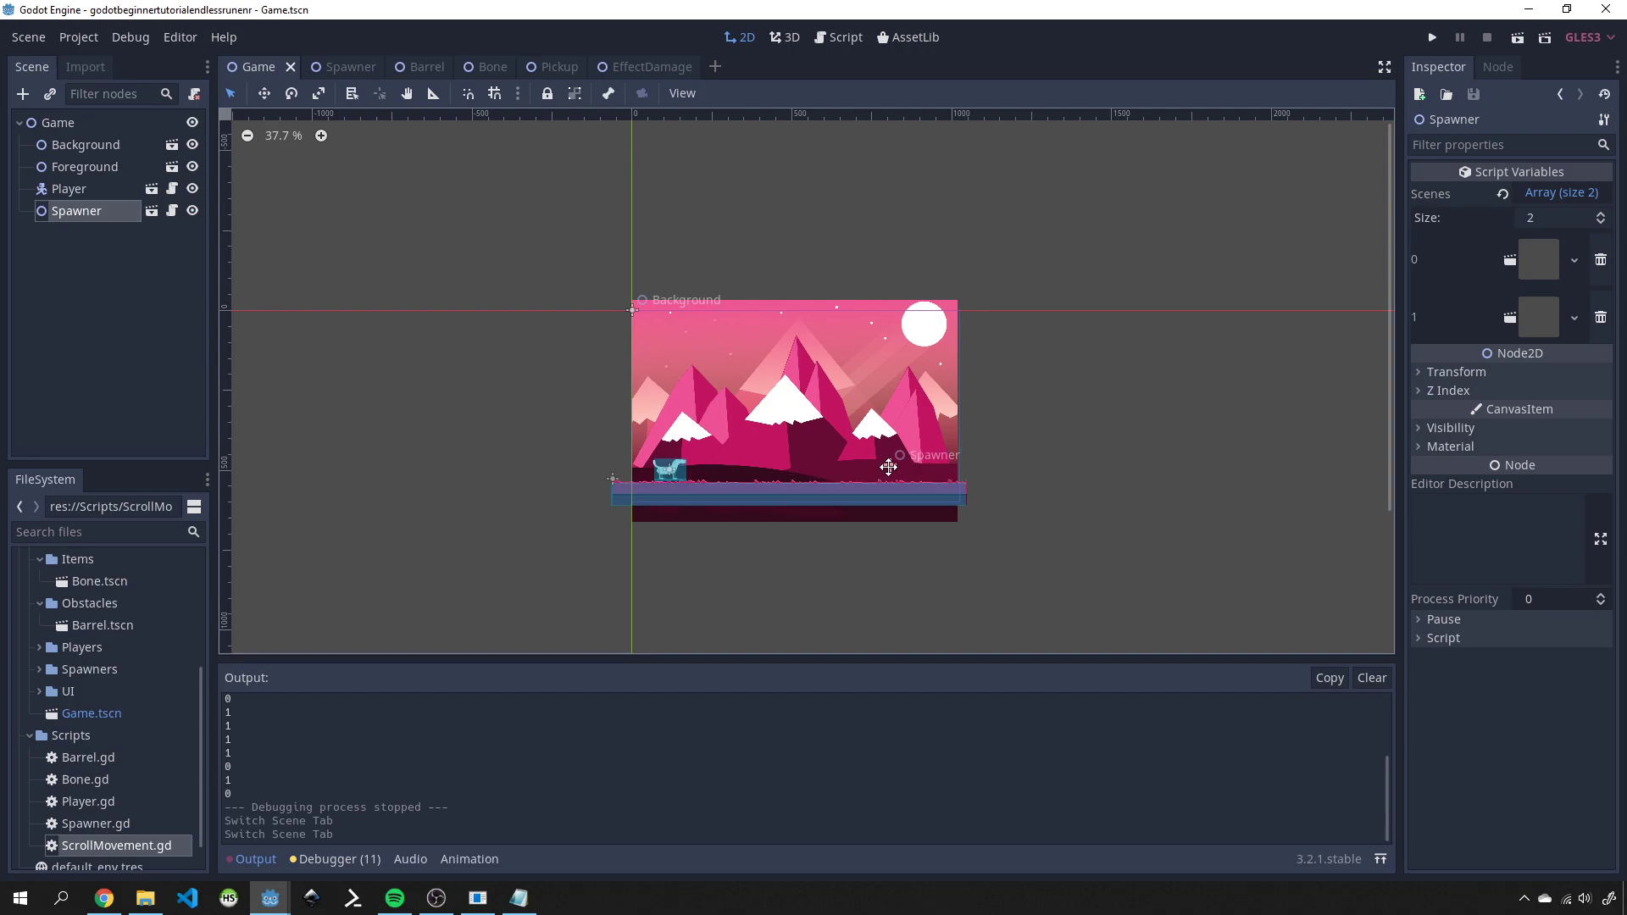
key("ctrl+s")
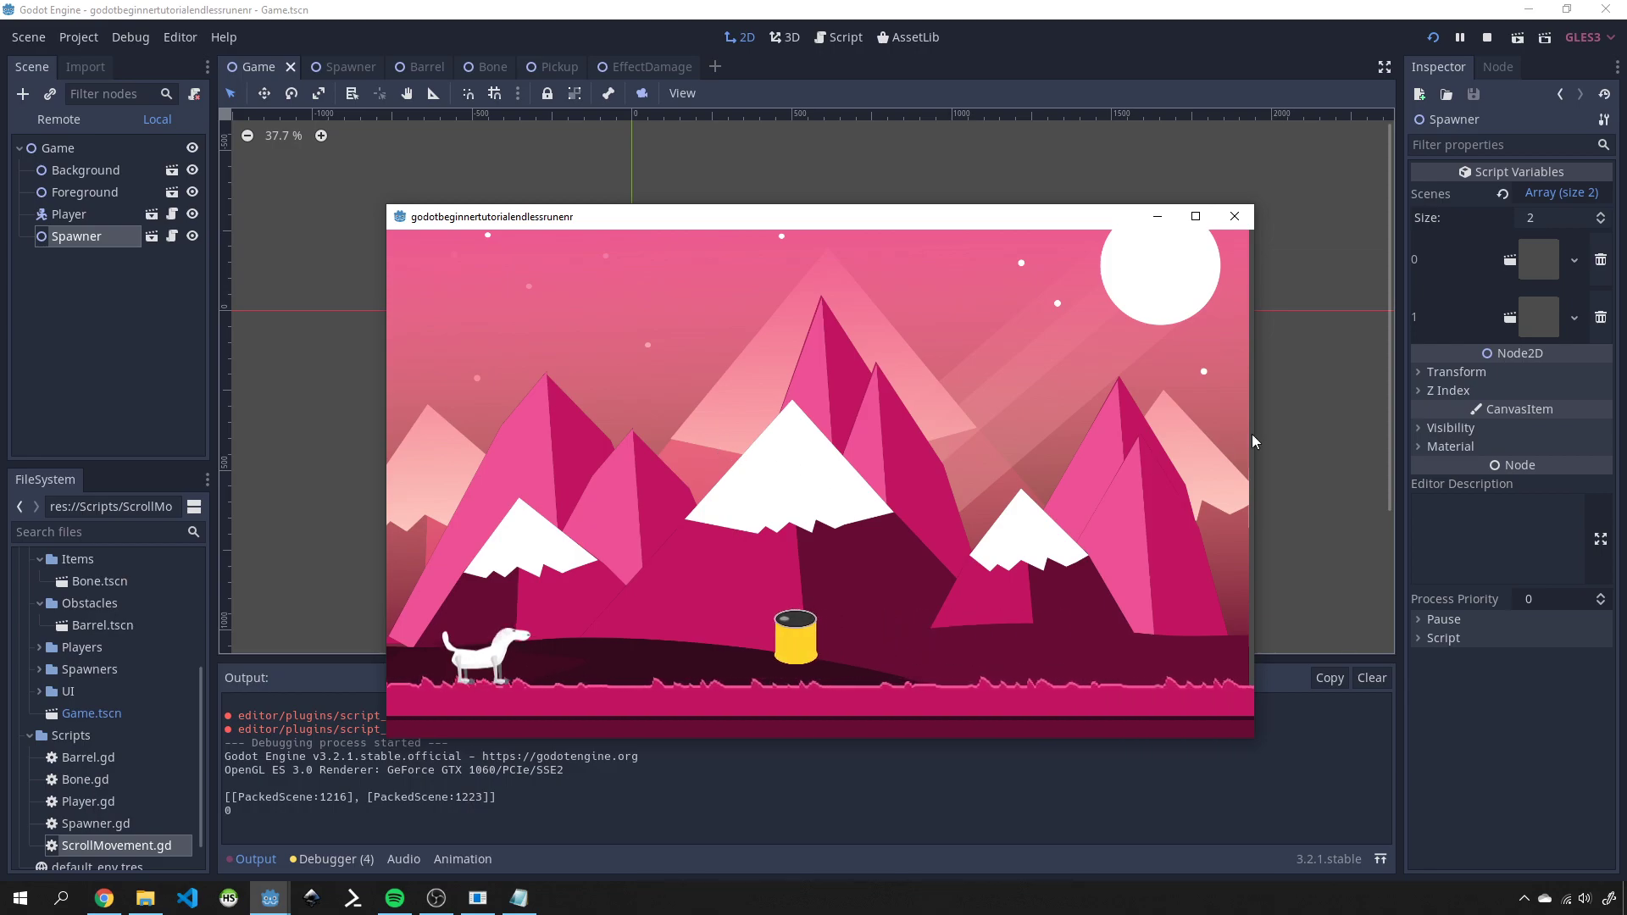
key("space")
left_click(1235, 216)
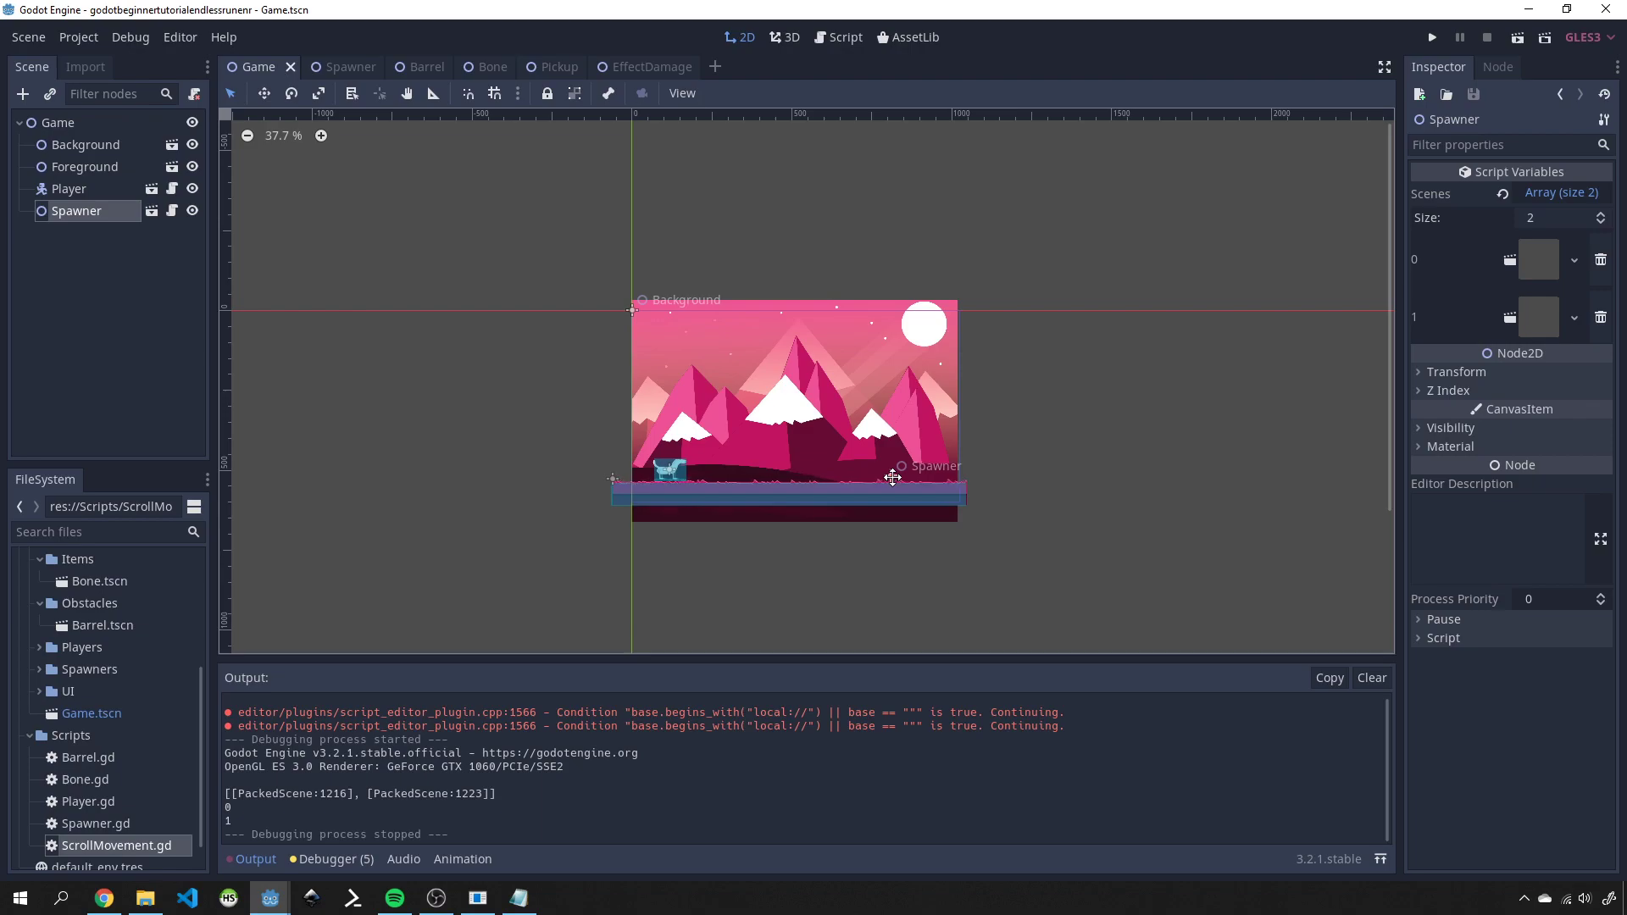
- Reposition the Spawner on the canvas twice, saving and test-running after each change
left_click(893, 477)
key("ctrl+s")
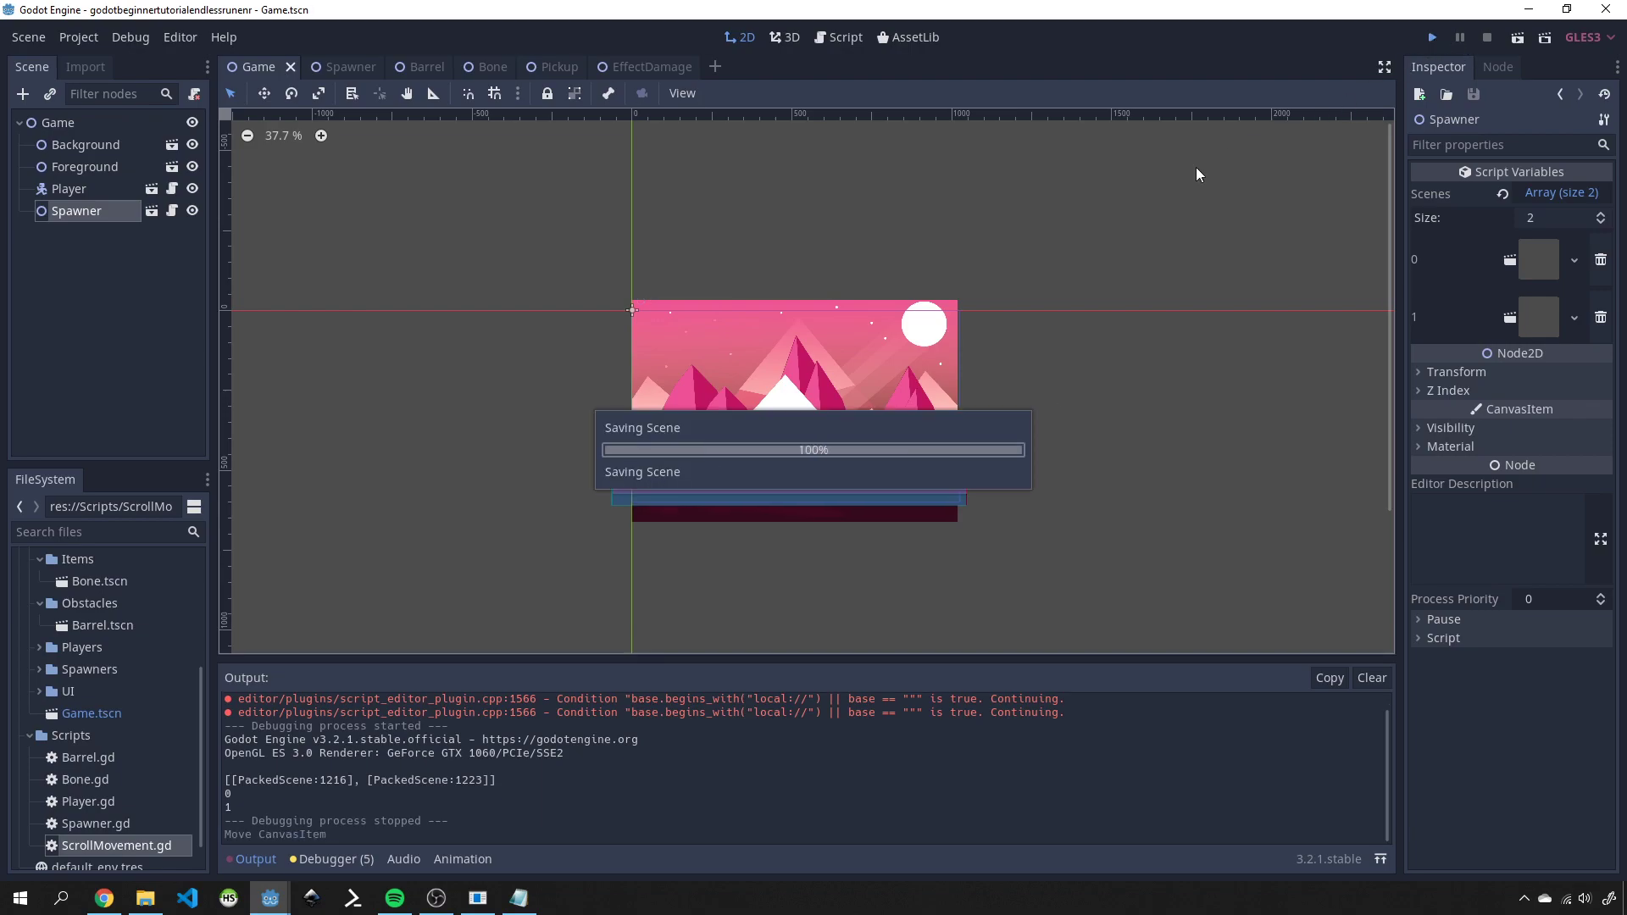
key("F5")
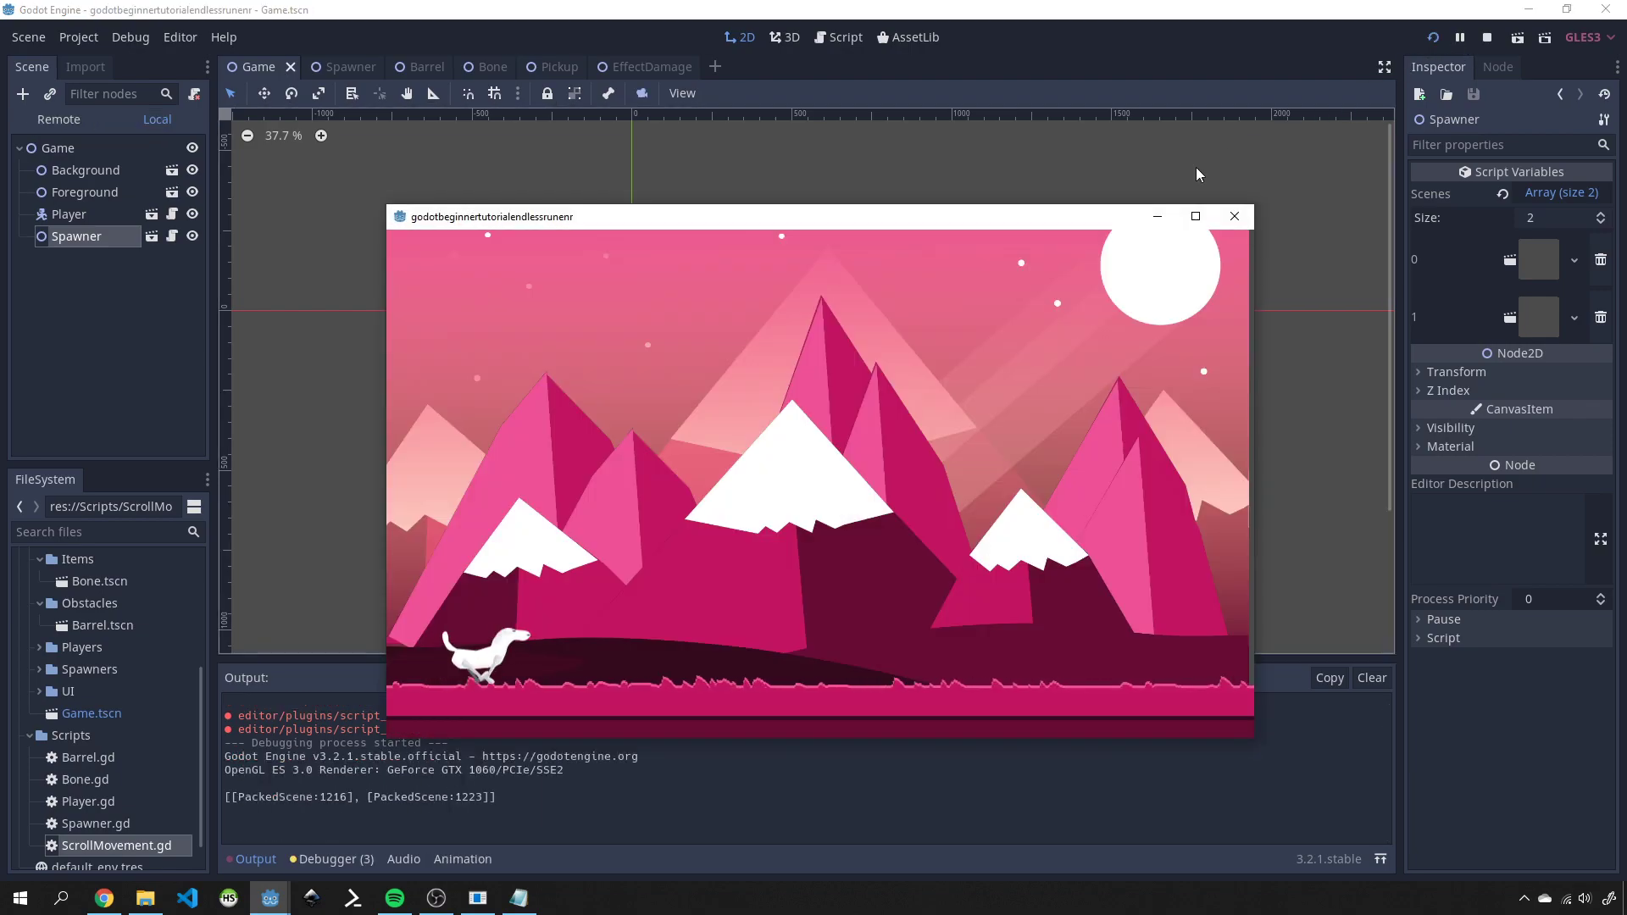
key("space")
left_click(1235, 217)
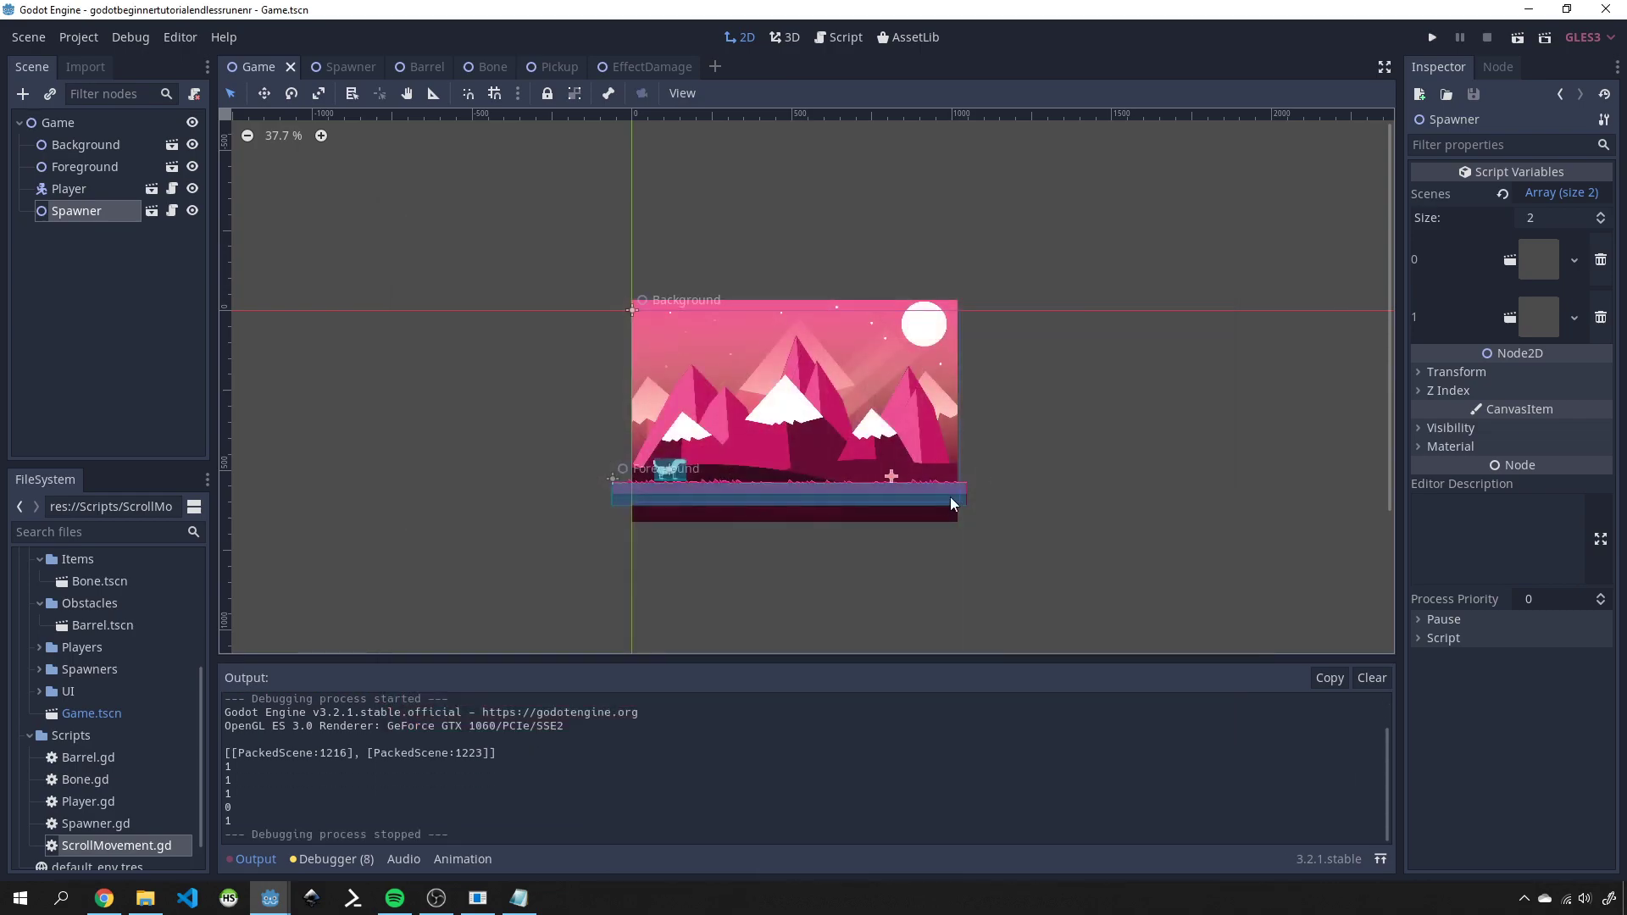
left_click(891, 470)
key("ctrl+s")
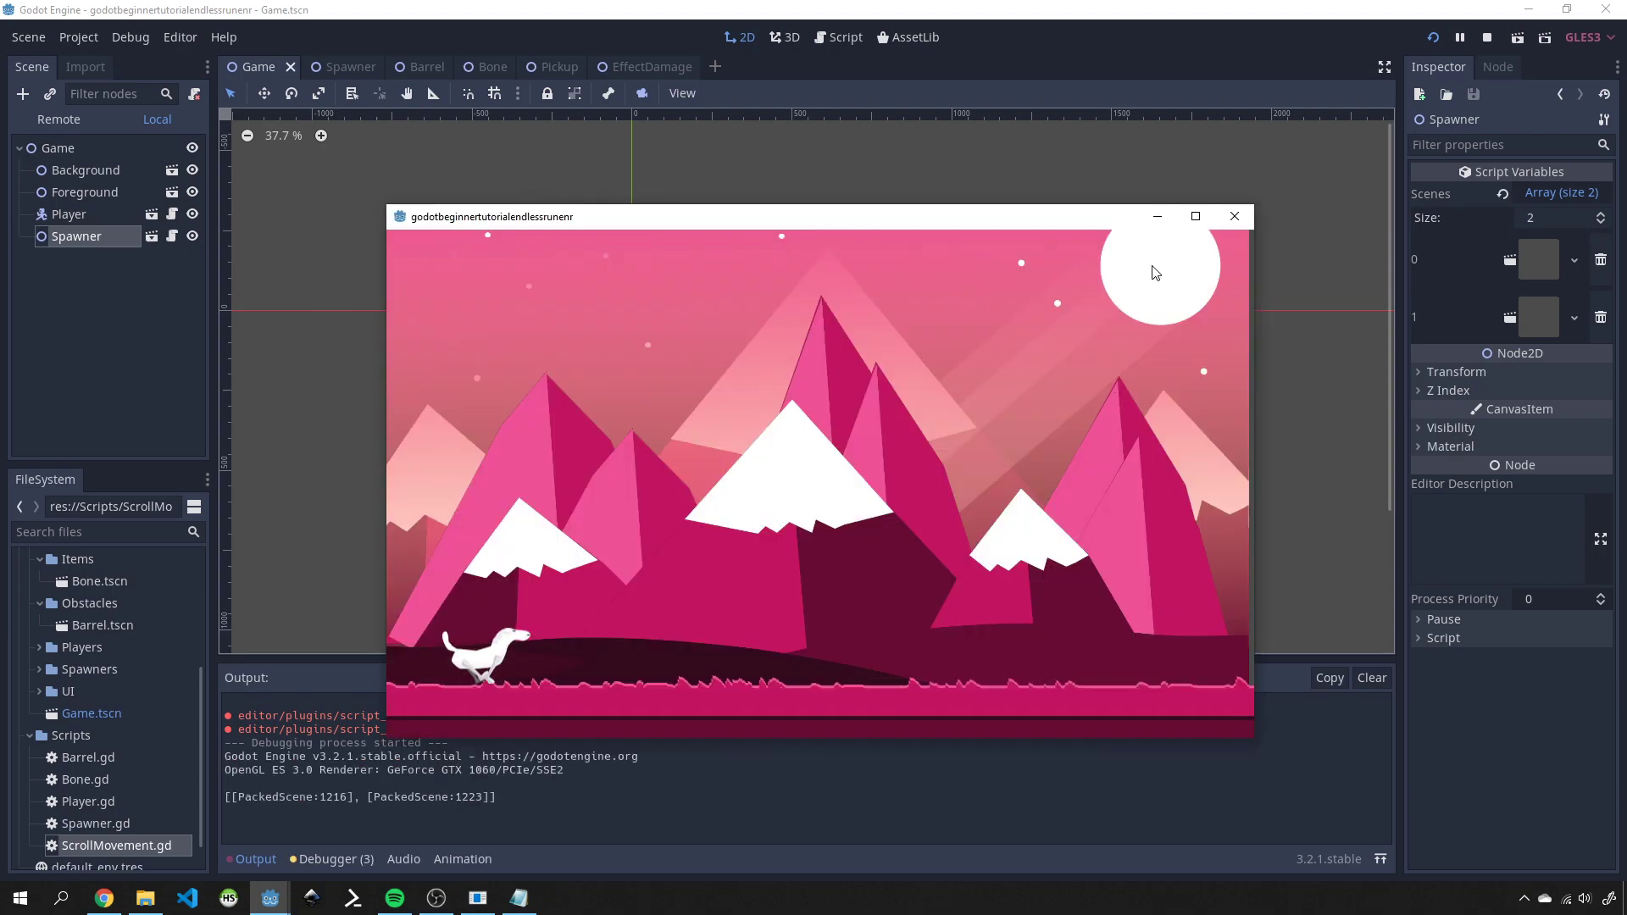
key("space")
key("space")
left_click(1234, 216)
- Move the Spawner slightly lower onto the floor and run another test
left_click_drag(893, 467, 894, 462)
key("F5")
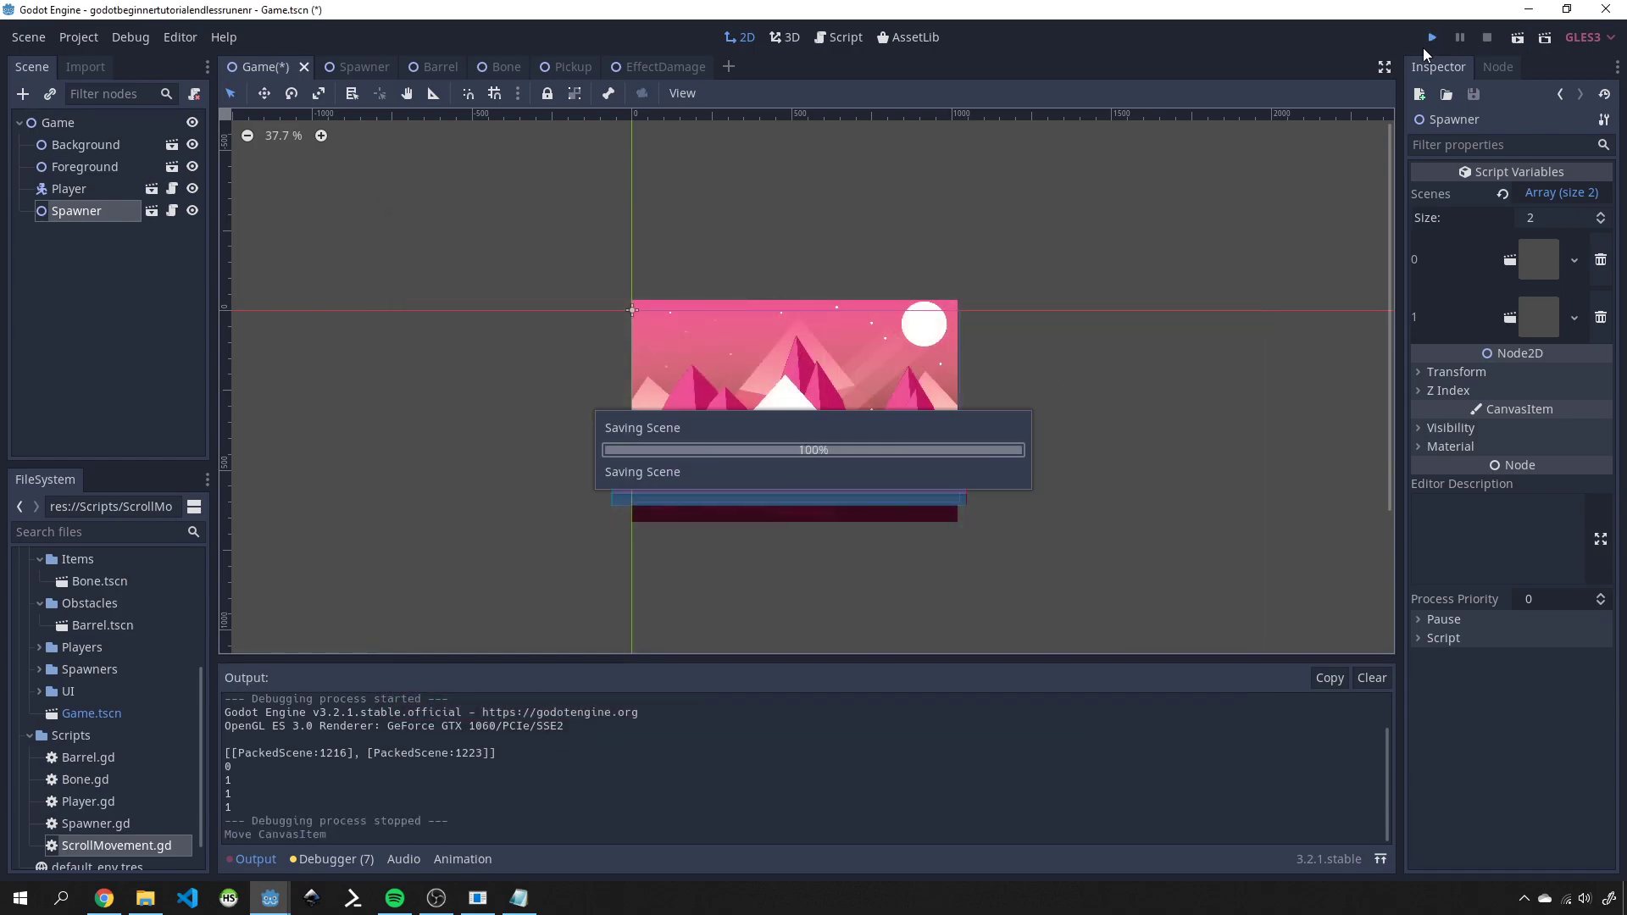
left_click(1235, 216)
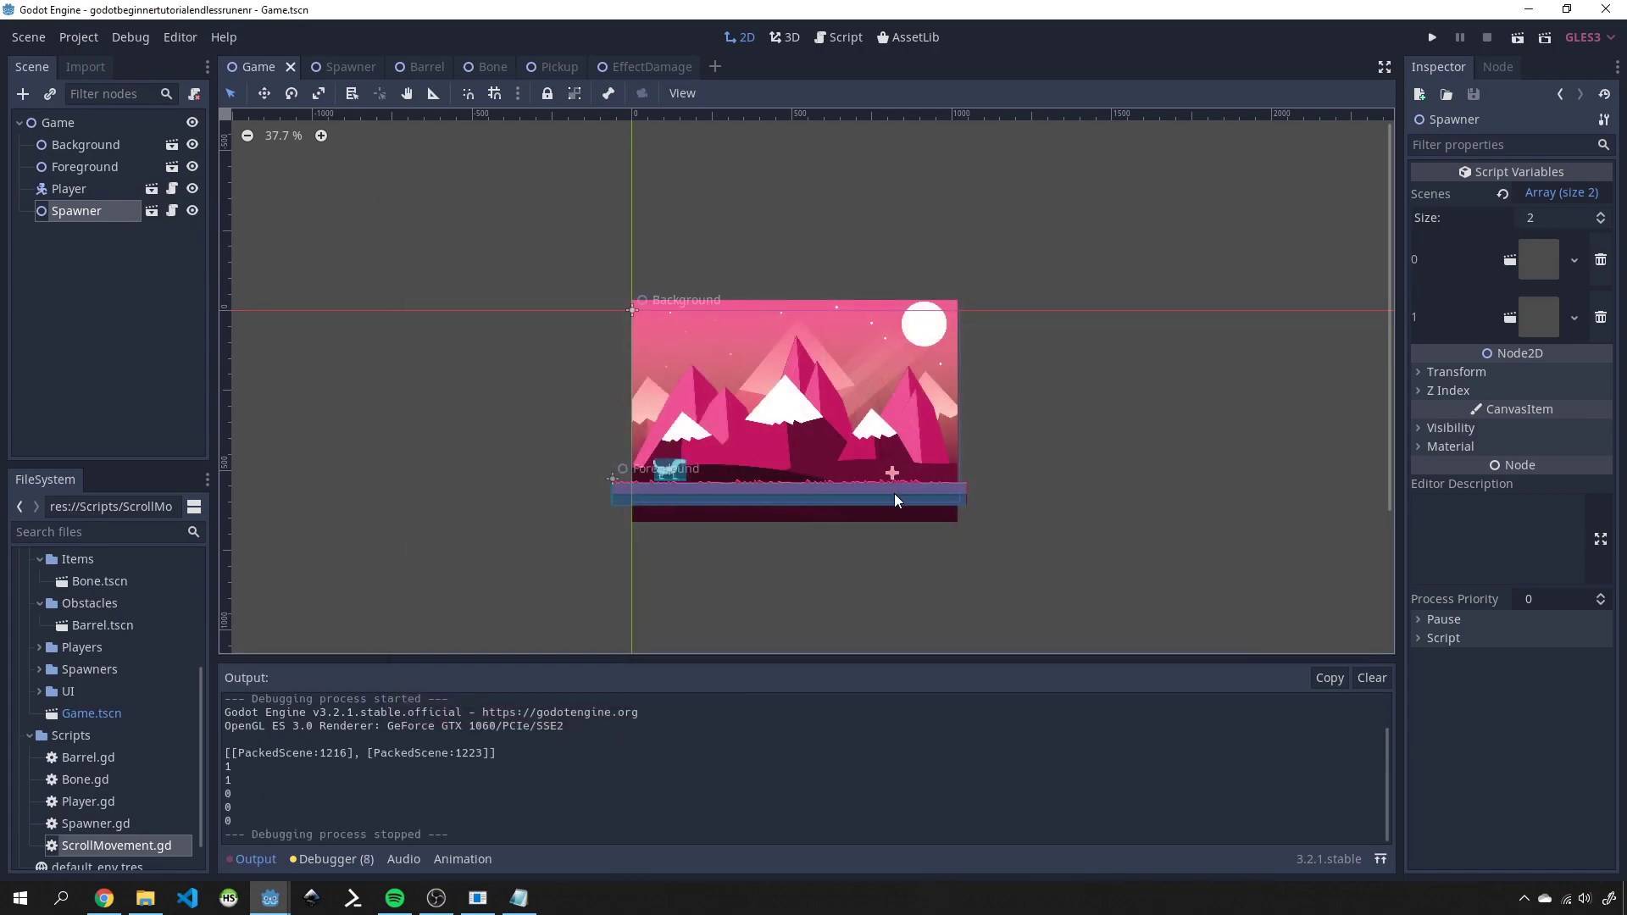
left_click(893, 474)
- Save and run the game, dismiss the Load Errors message, then save and rerun
key("ctrl+s")
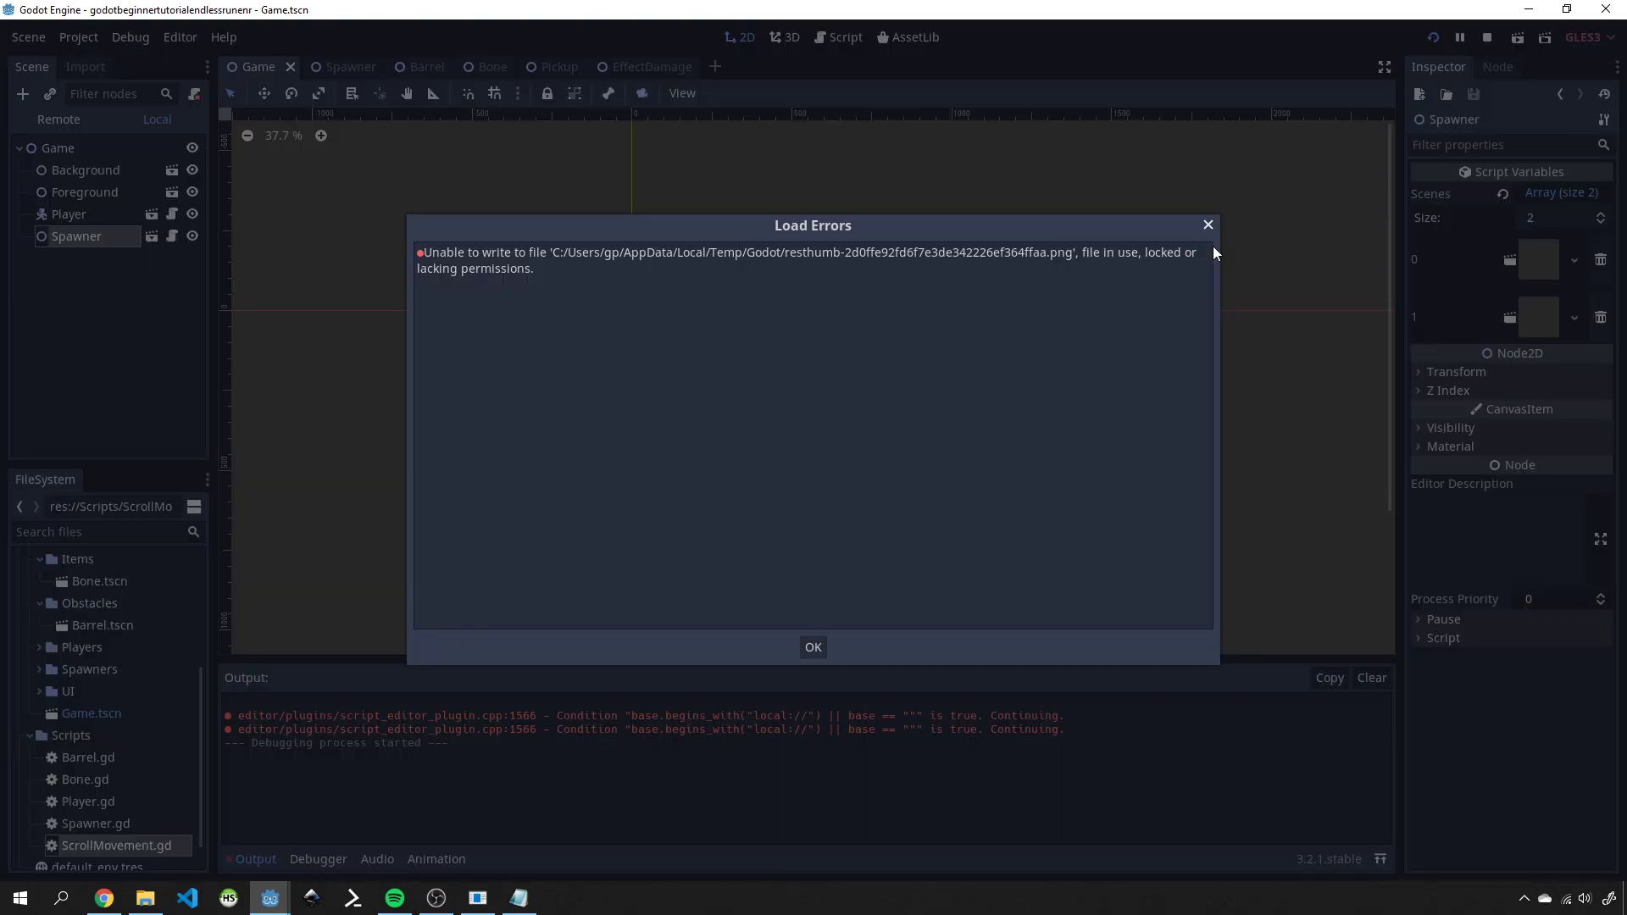
left_click(1235, 221)
left_click(813, 647)
key("ctrl+s")
left_click(1433, 37)
left_click(1234, 219)
- Zoom in, drag the Spawner onto the floor line, and test jumping over barrels
scroll(911, 492, "up", 5)
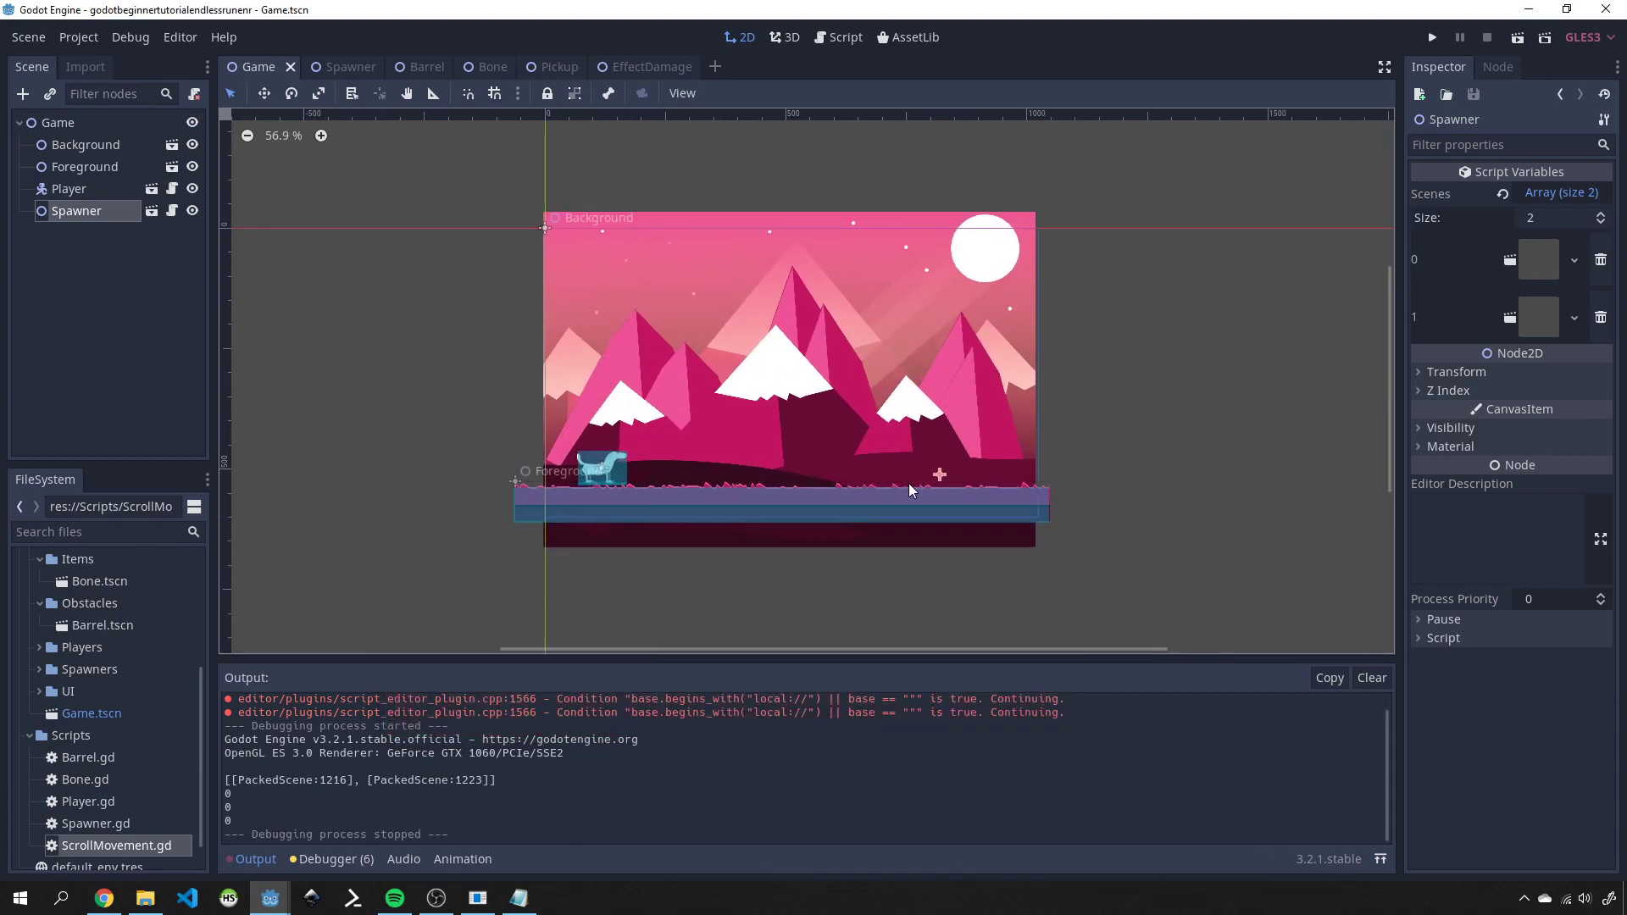
scroll(911, 492, "up", 3)
left_click_drag(1002, 453, 1001, 463)
left_click(1434, 39)
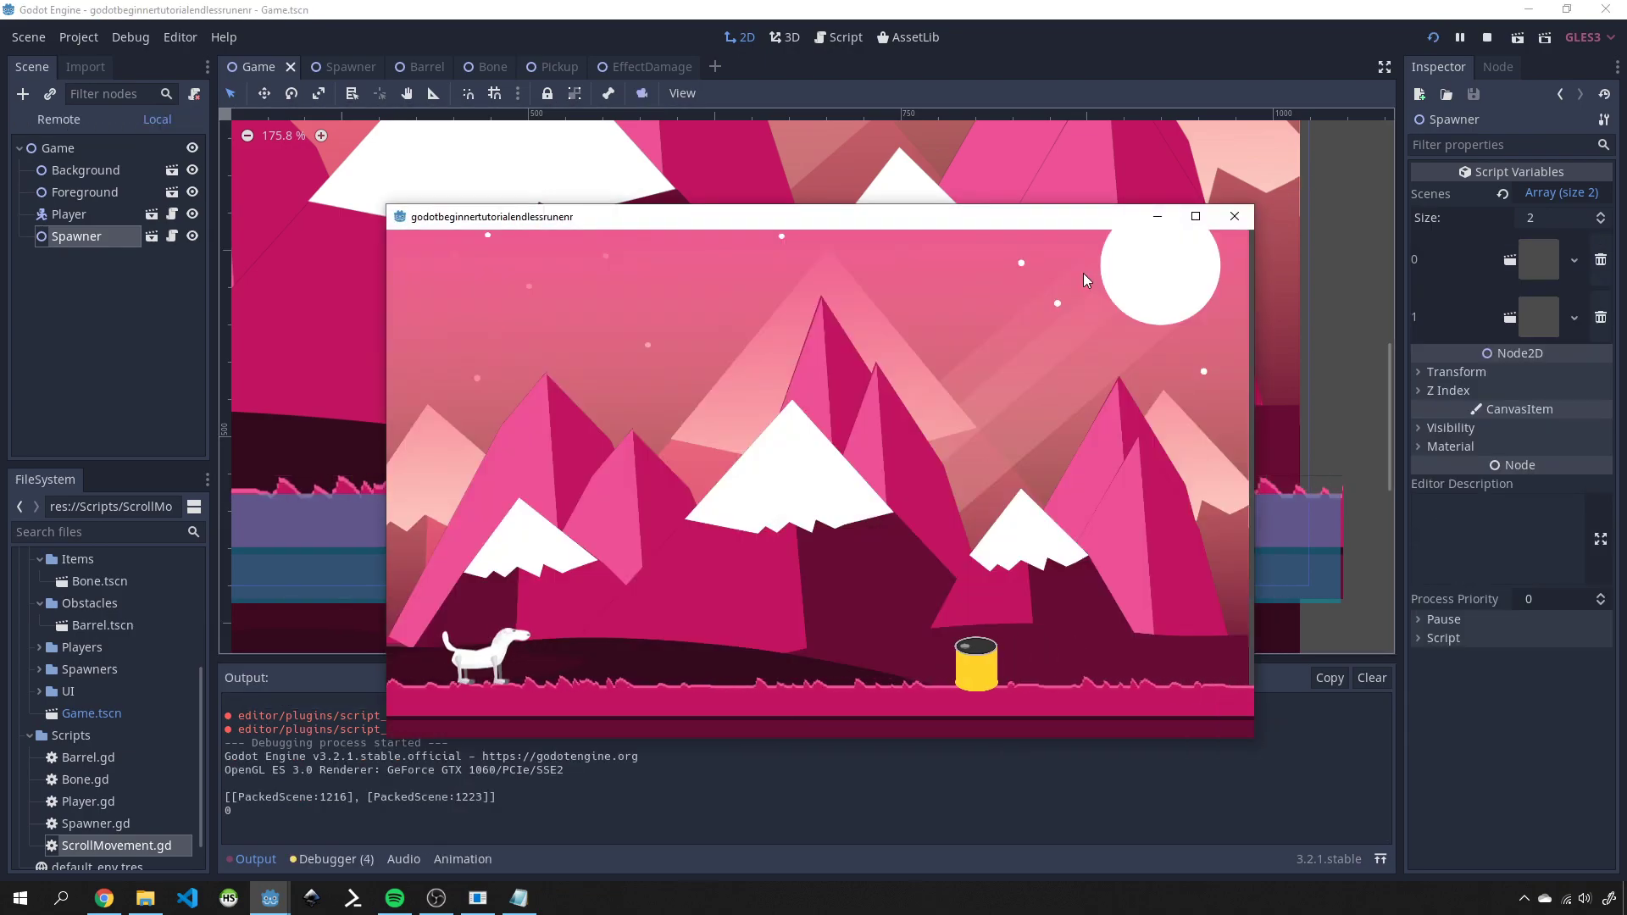
key("space")
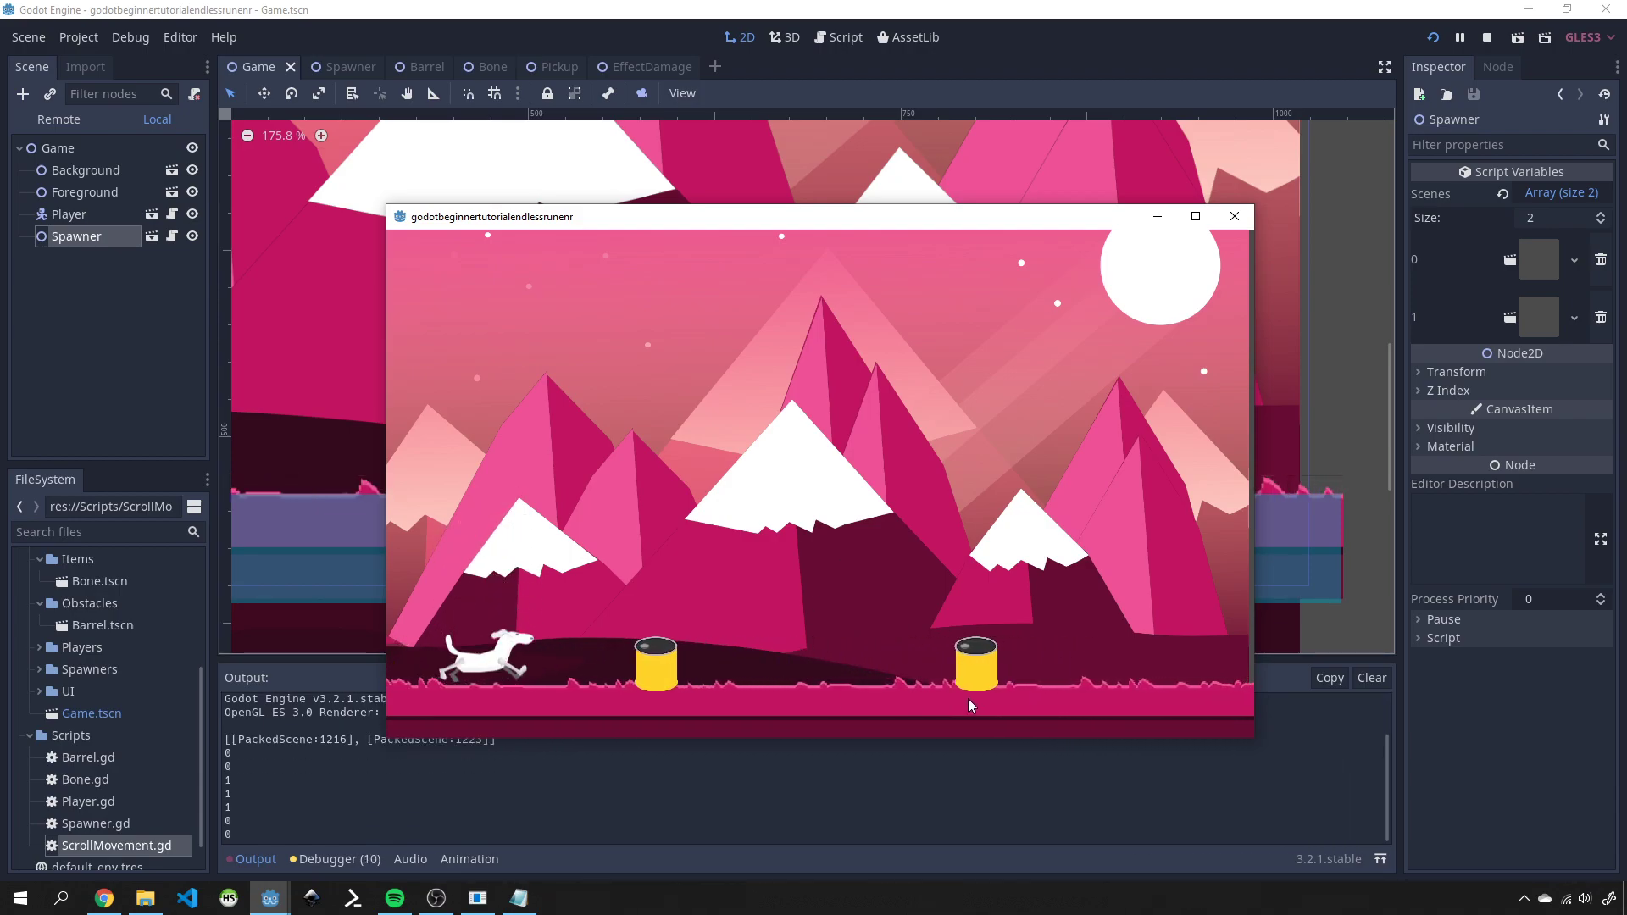
key("space")
left_click(1235, 218)
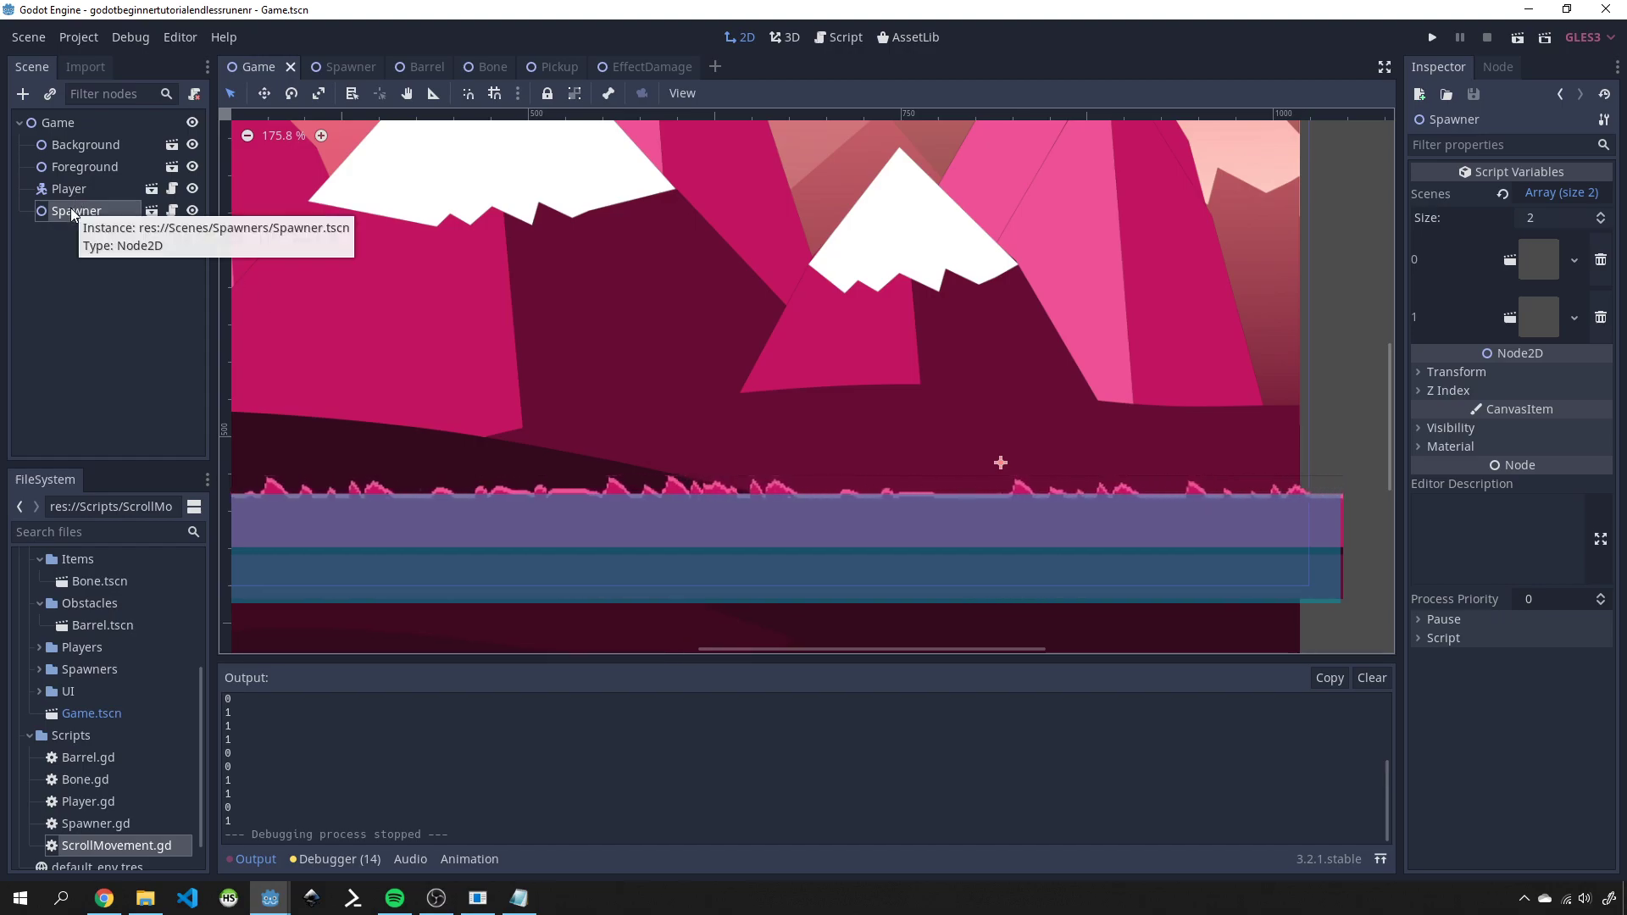
- Set the Barrel root's Scroll Speed to 5.8 in the Inspector and save the scene
left_click(411, 66)
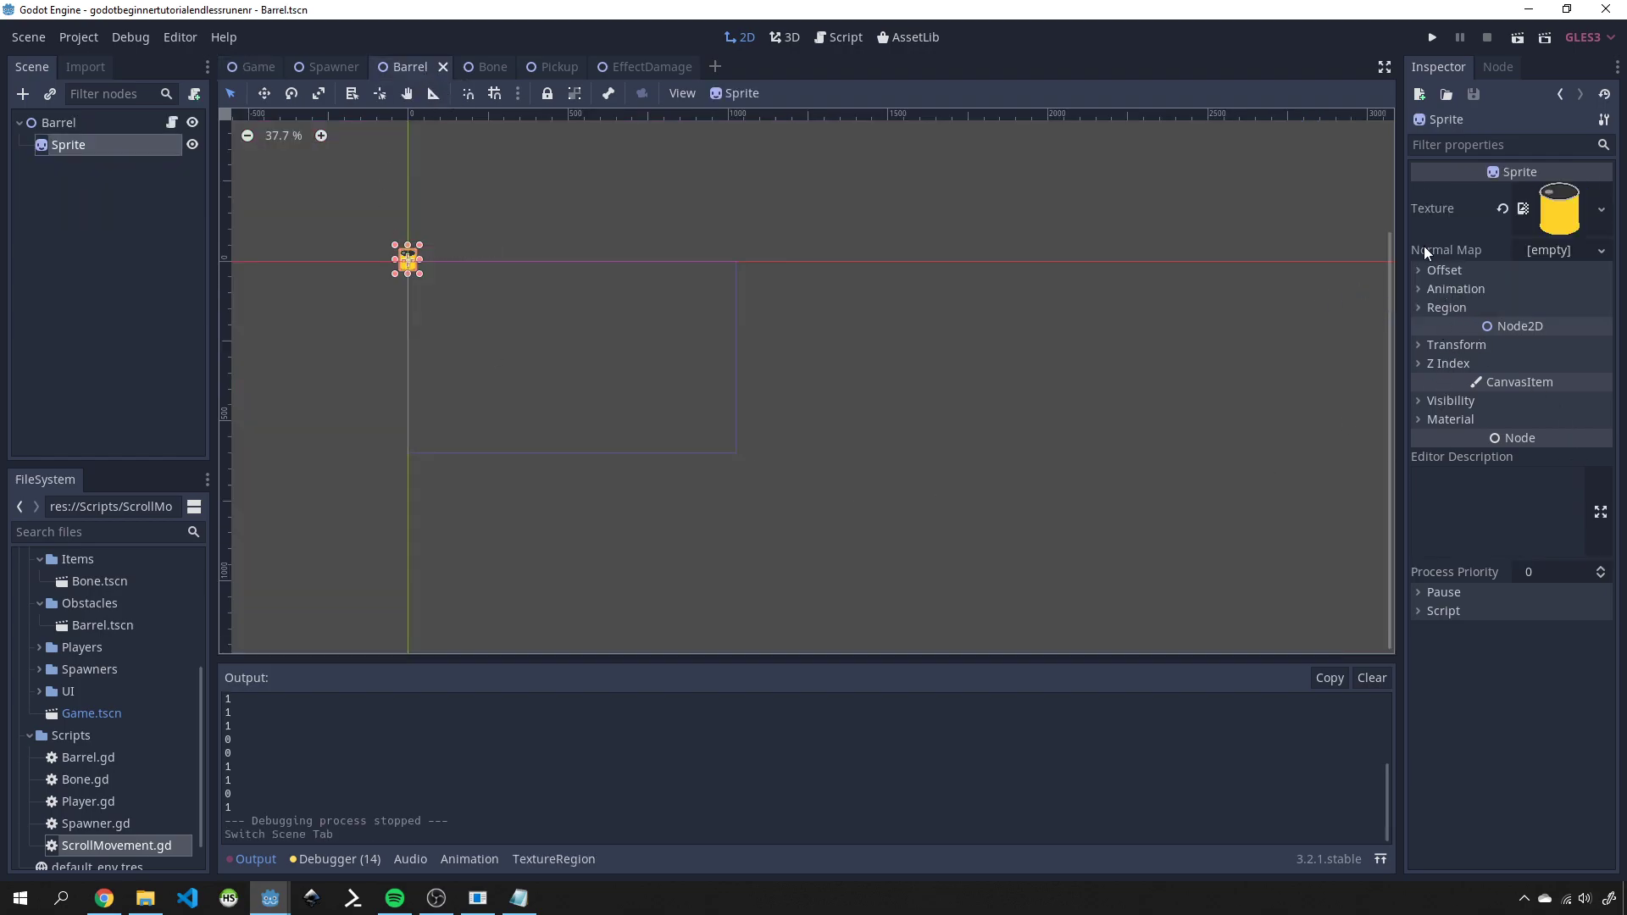
left_click(68, 121)
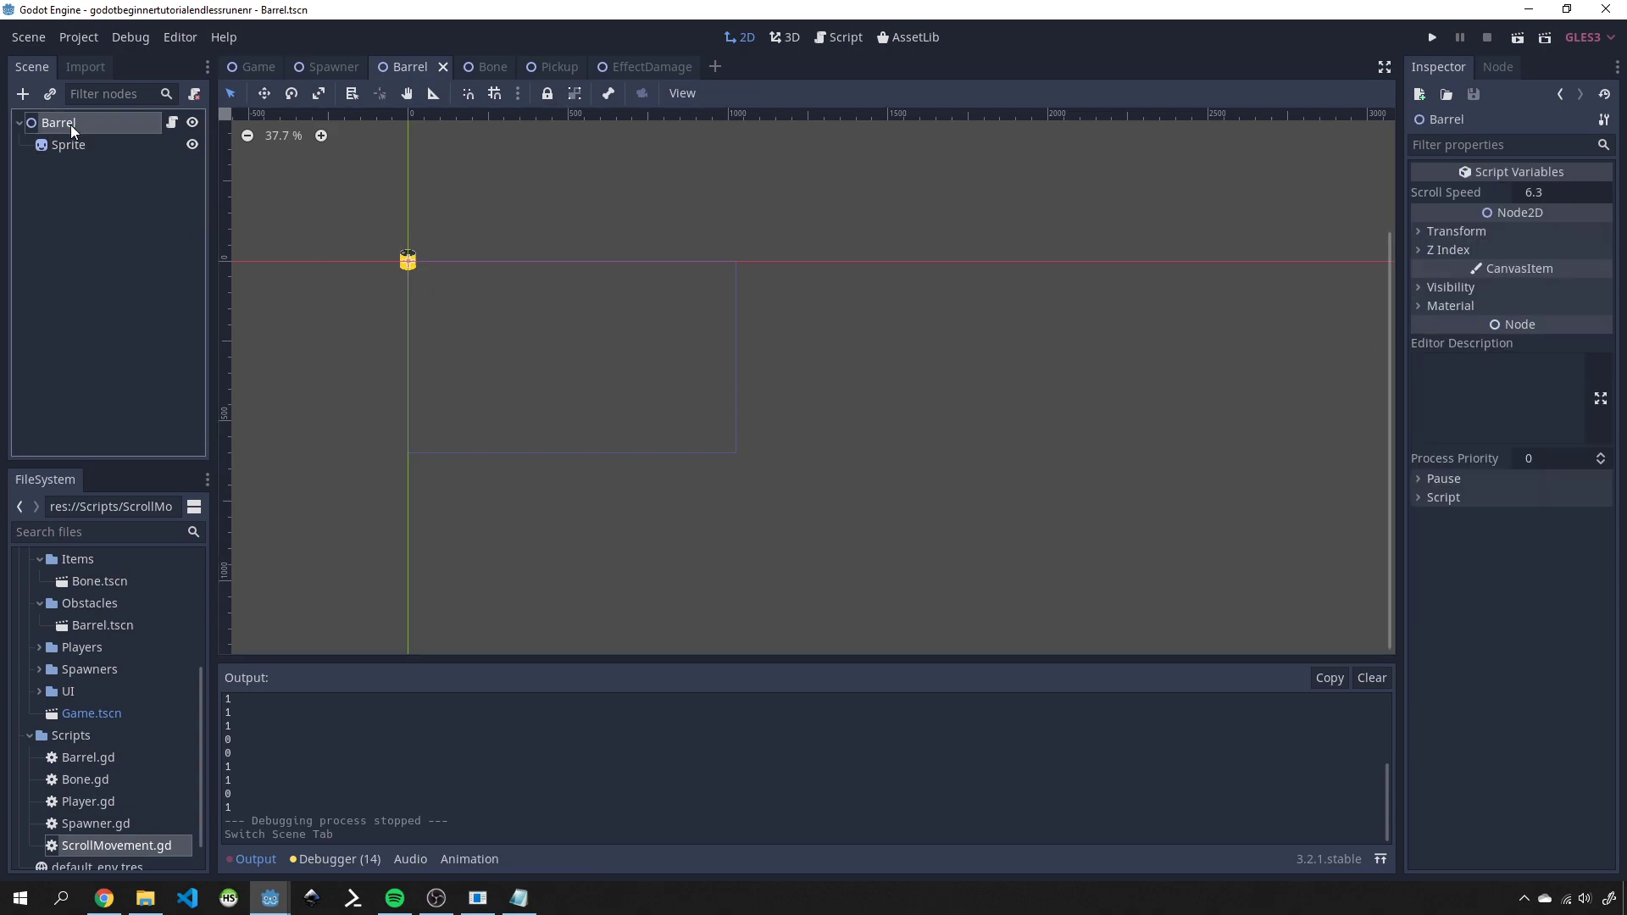
left_click_drag(1548, 196, 1523, 192)
left_click(1541, 192)
type("5.8")
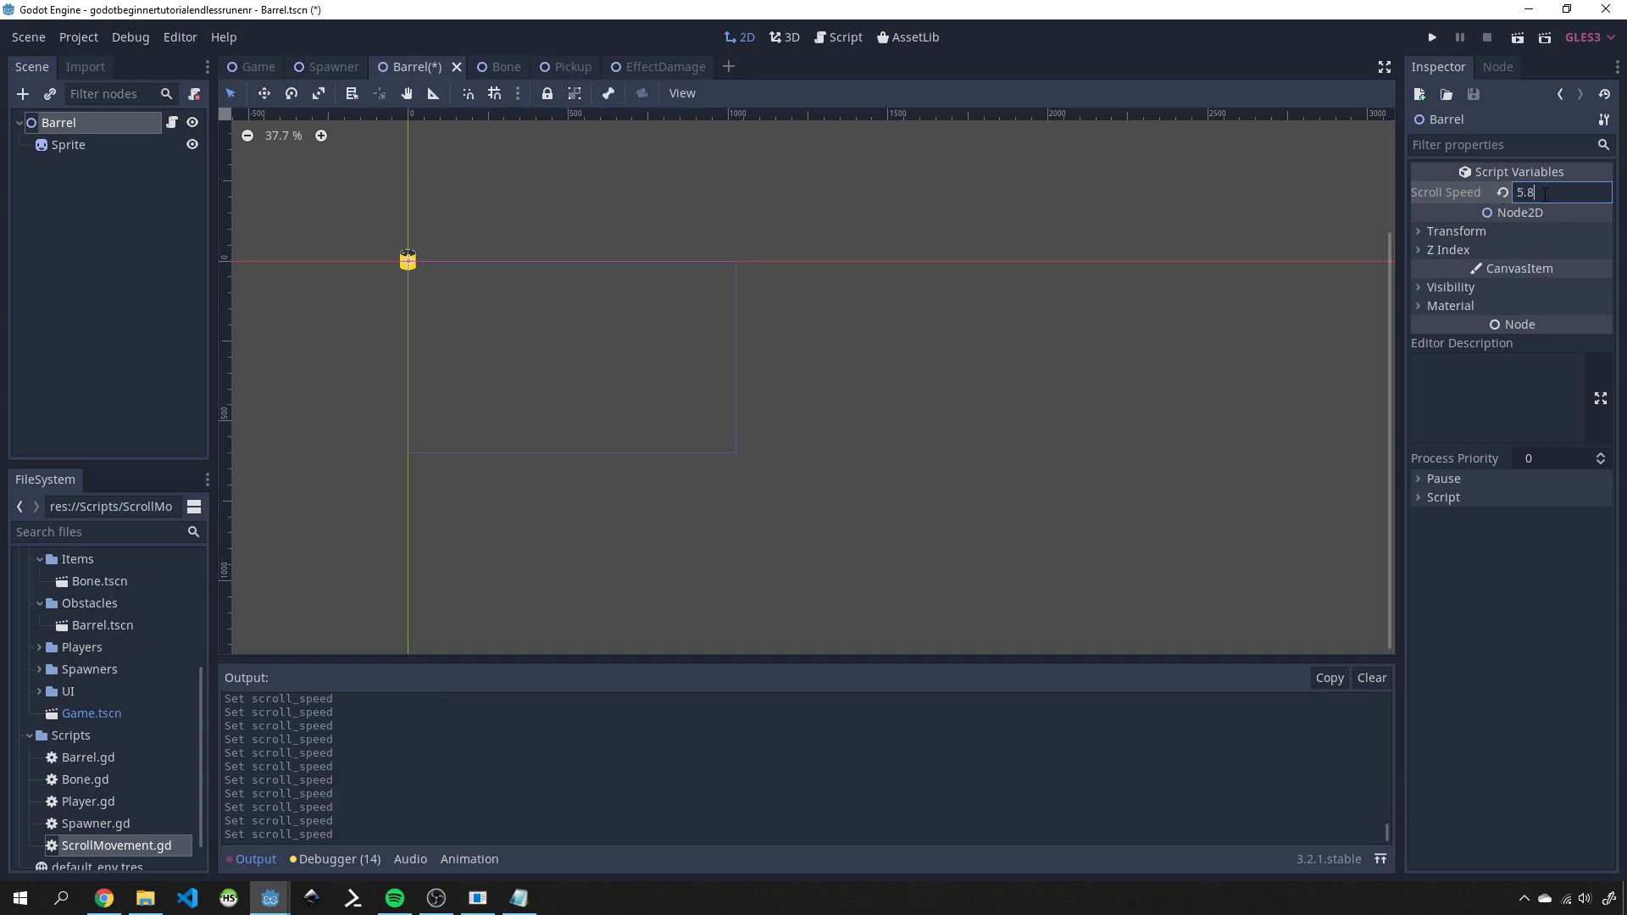
key("Return")
key("ctrl+s")
- Set the Bone root's Scroll Speed to 5.8, save, and test-run the game
left_click(482, 74)
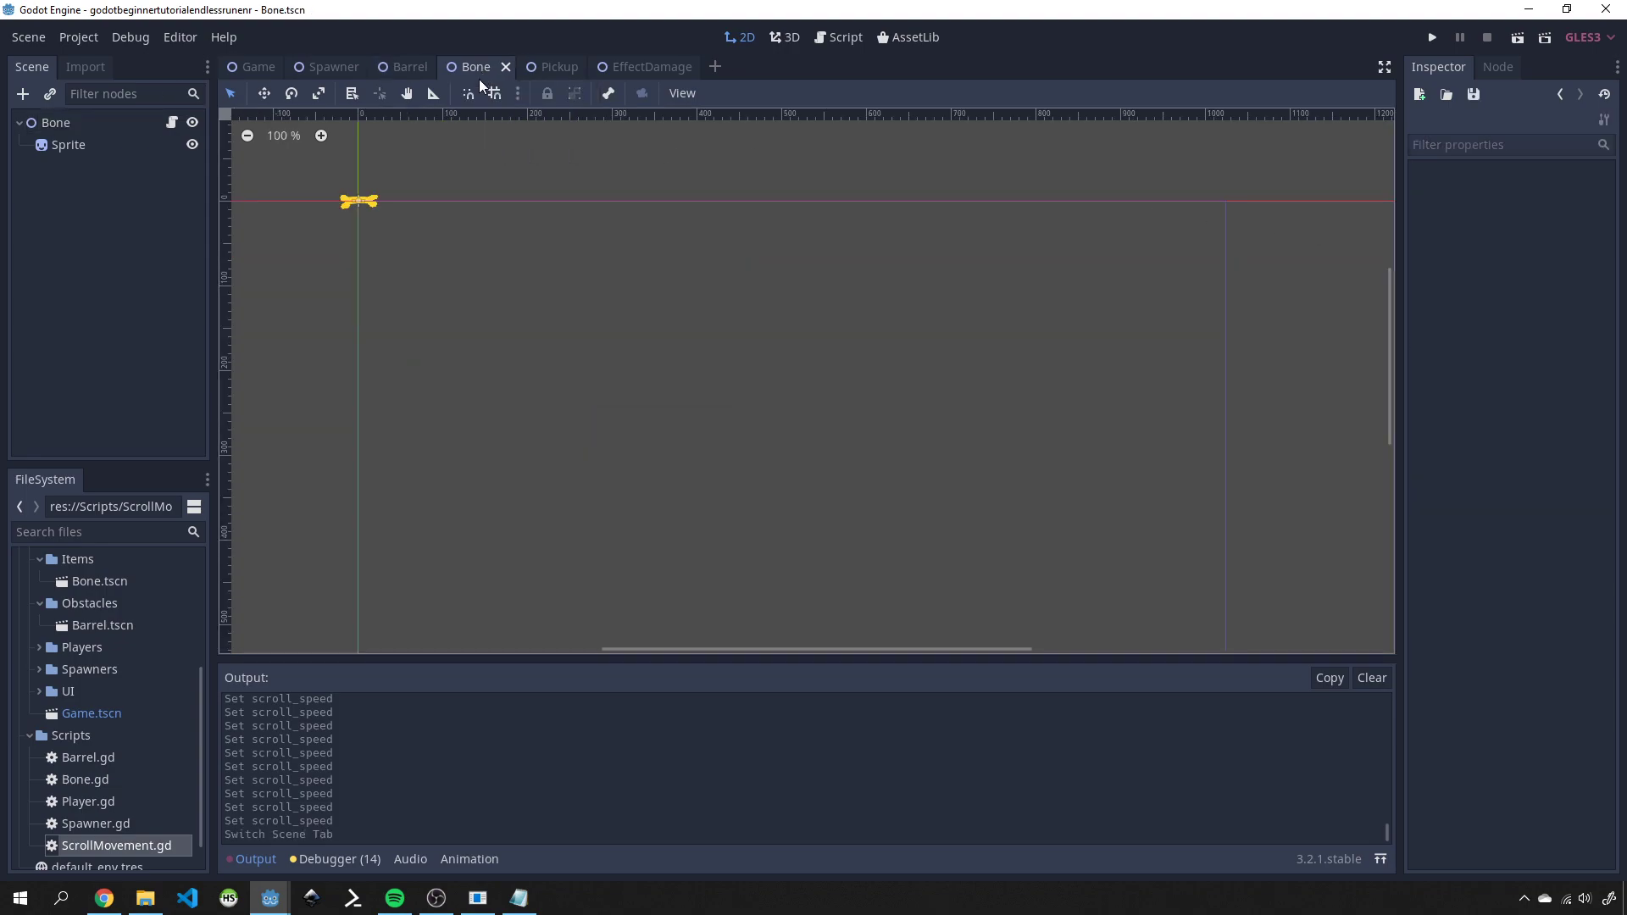
left_click(86, 124)
left_click(1568, 193)
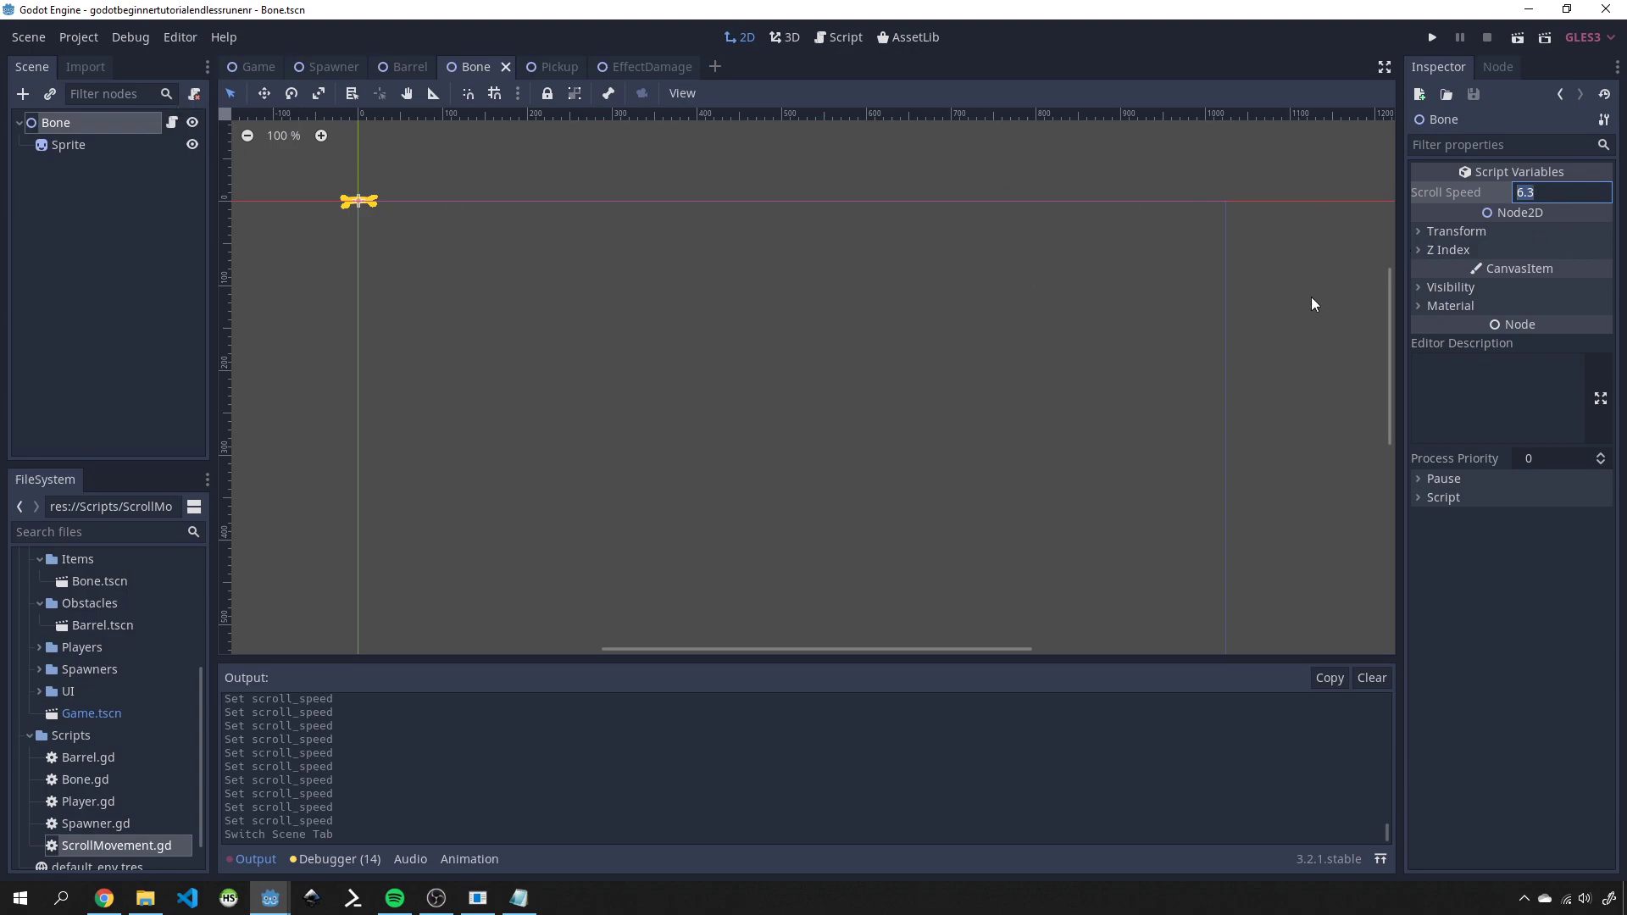
type("5.8")
key("Return")
key("ctrl+s")
left_click(1434, 38)
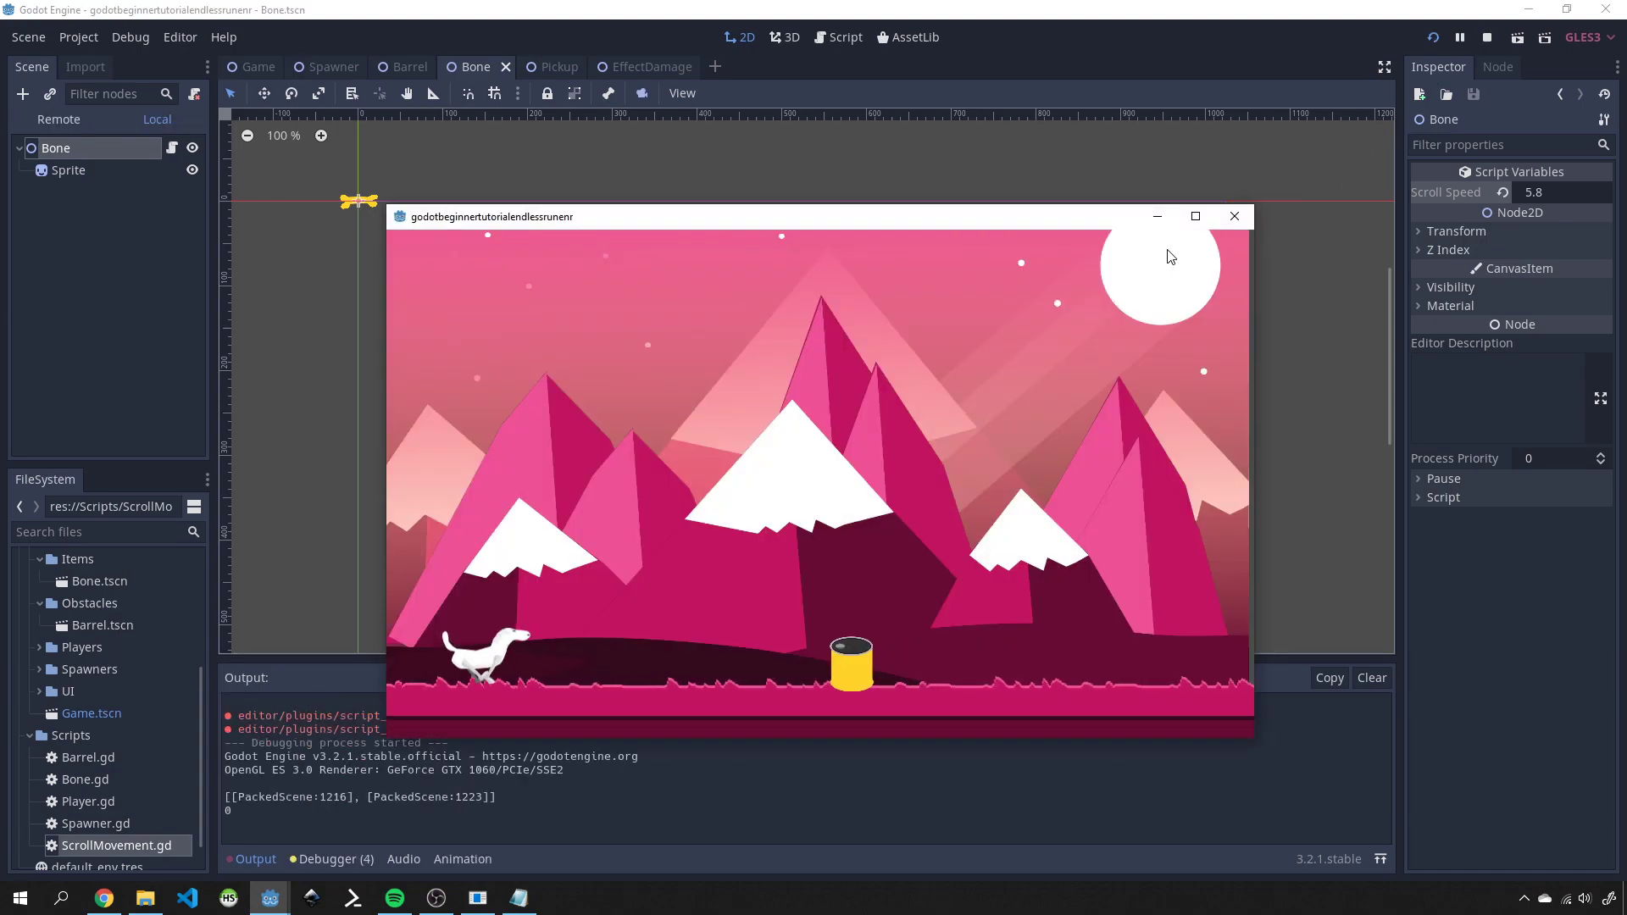
key("space")
key("space")
left_click(1234, 216)
- Change the Bone's Scroll Speed to 5 and save the Bone scene
left_click(1558, 192)
key("Return")
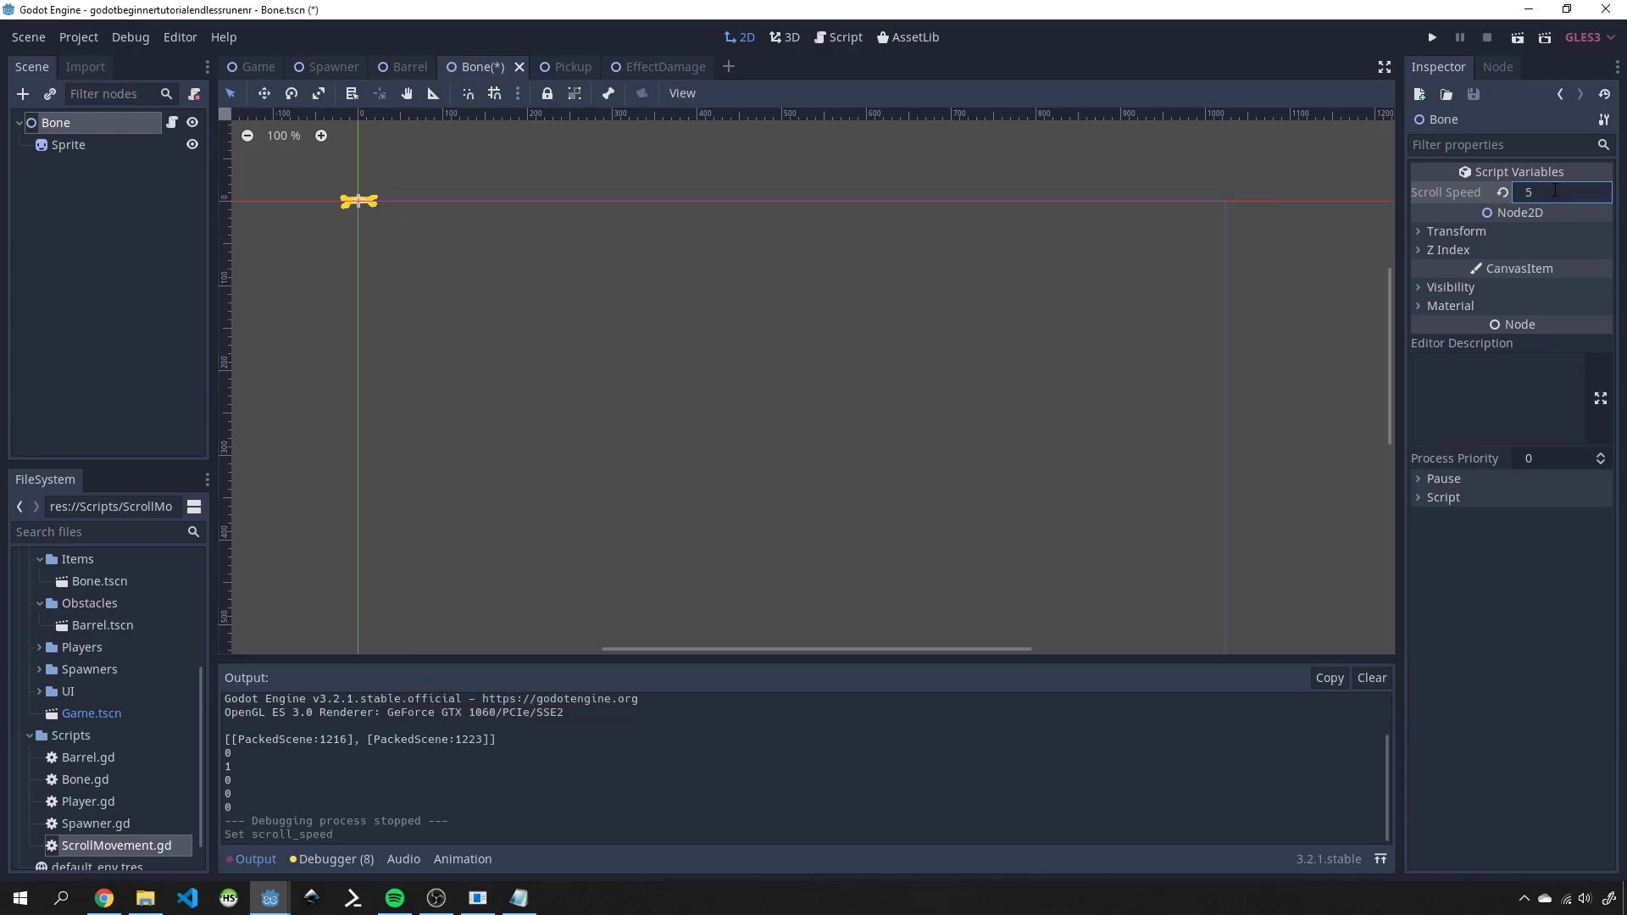
key("ctrl+s")
- Set the Barrel's Scroll Speed to 5, save the Barrel scene, and test-run the game
left_click(403, 68)
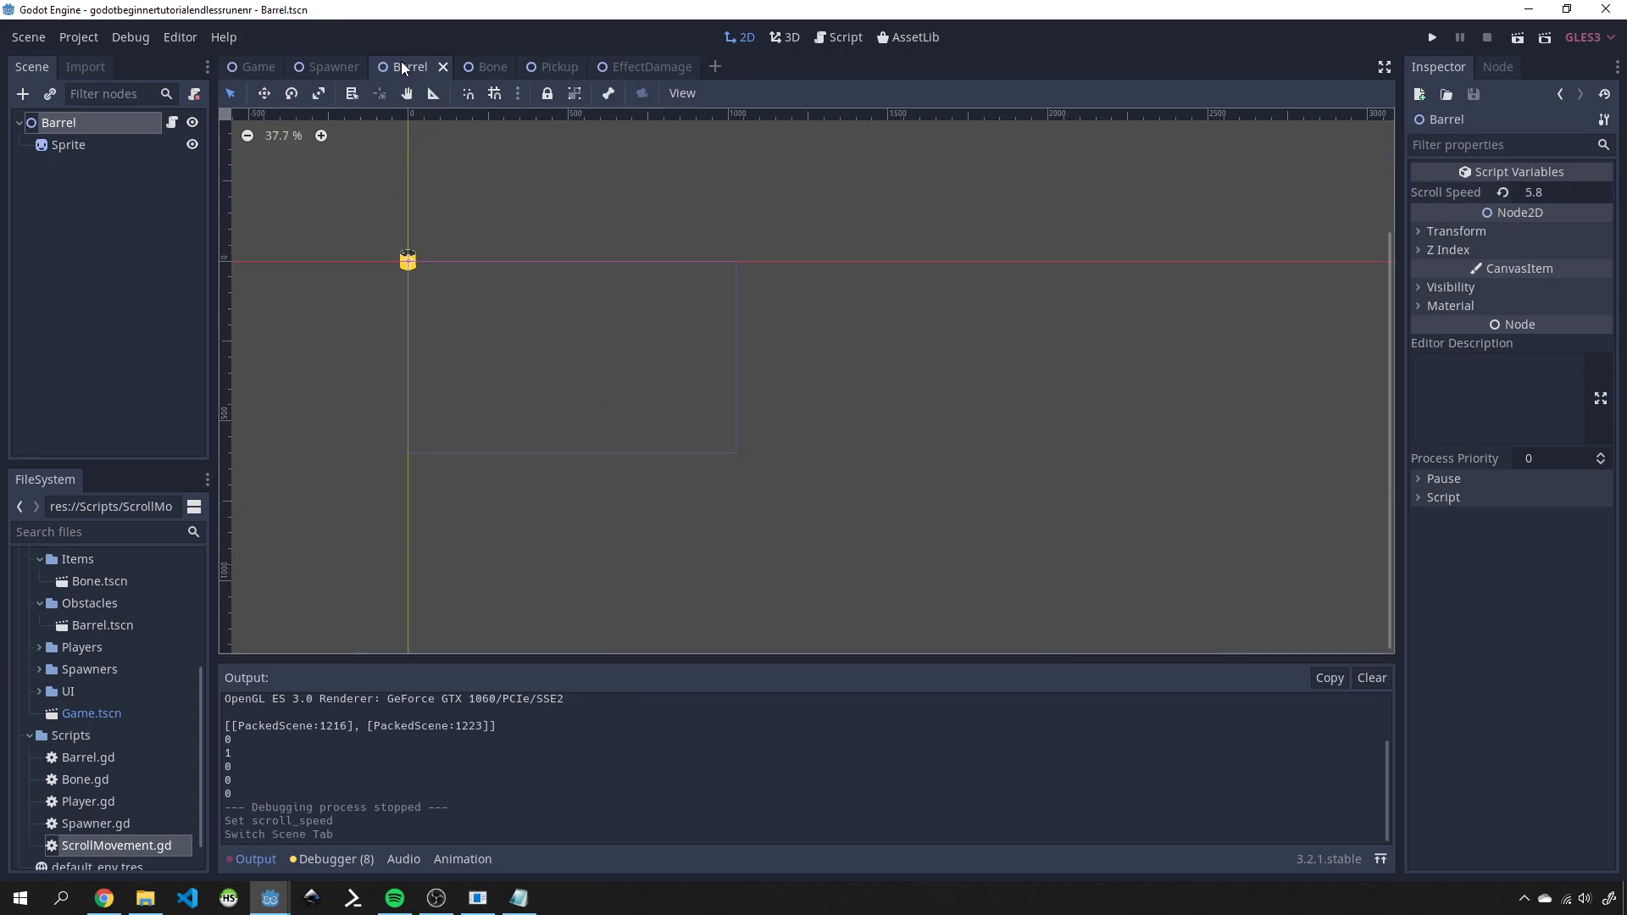
left_click(1558, 195)
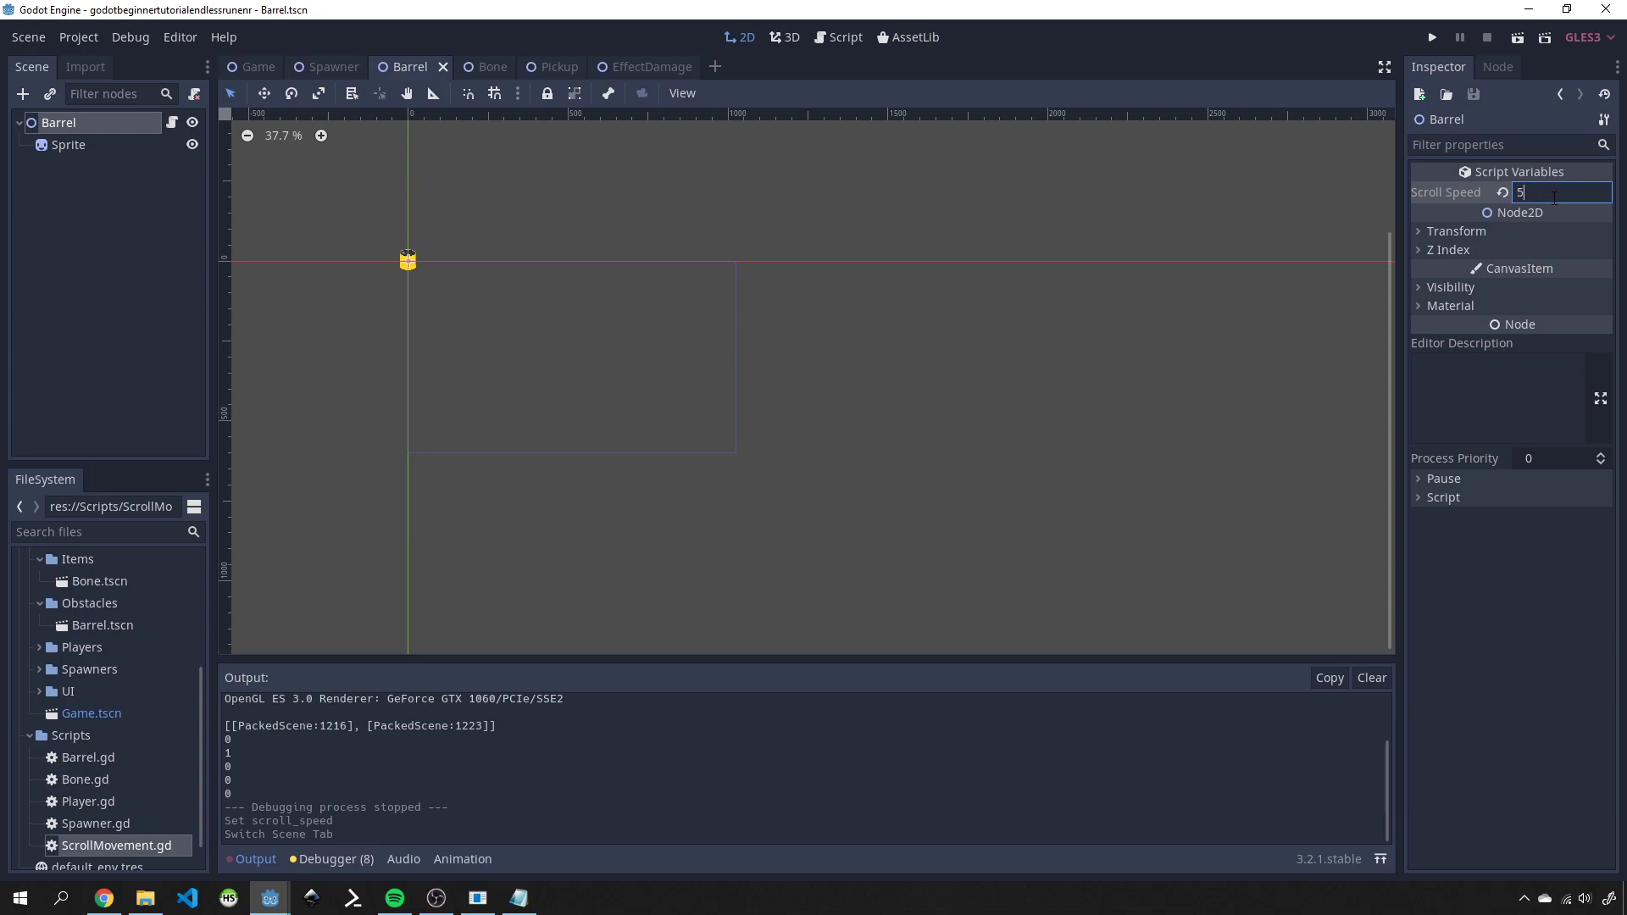
type("5")
key("Return")
key("ctrl+s")
left_click(1432, 37)
key("space")
key("space")
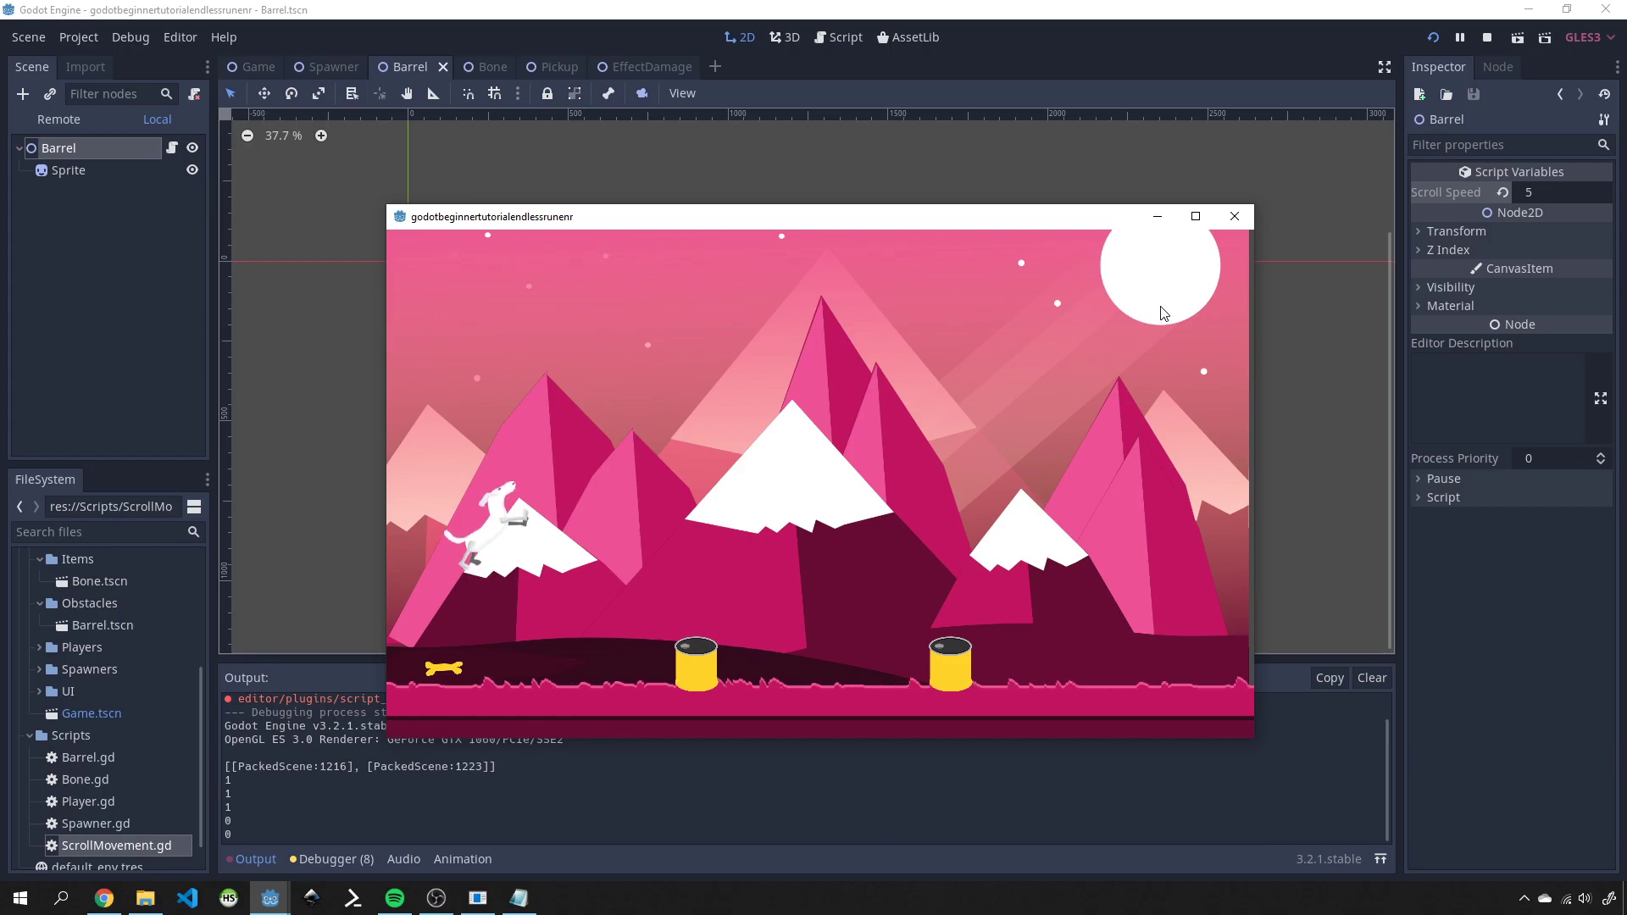
left_click(1235, 216)
- Change the Barrel and Bone Scroll Speeds to 4.7 and run the game again
left_click(1567, 193)
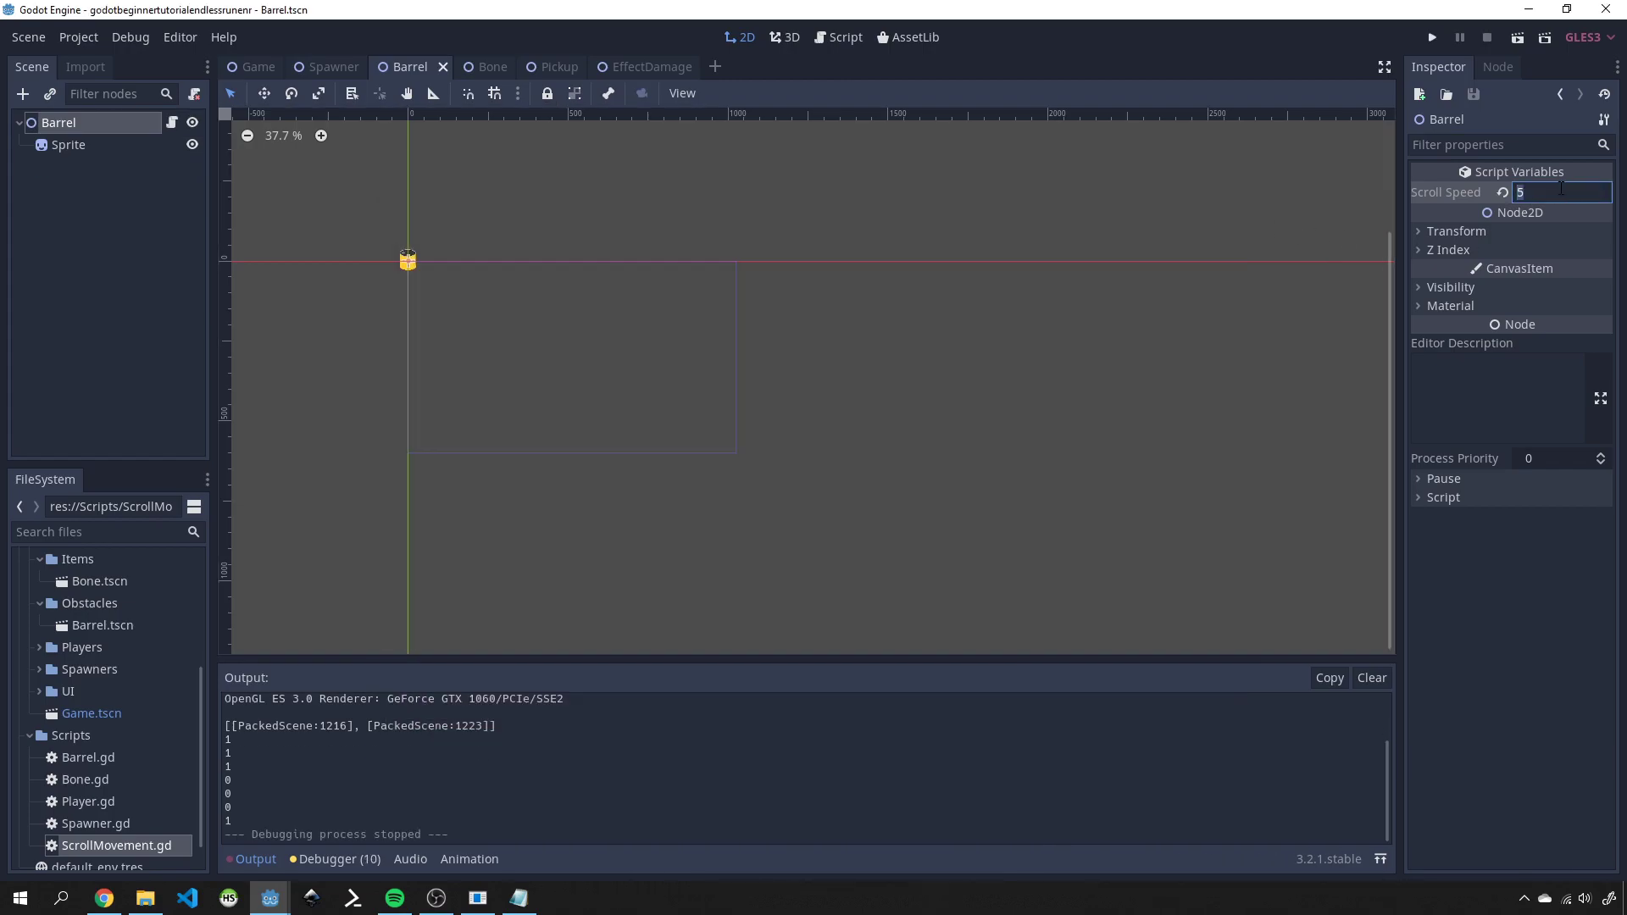
key("Return")
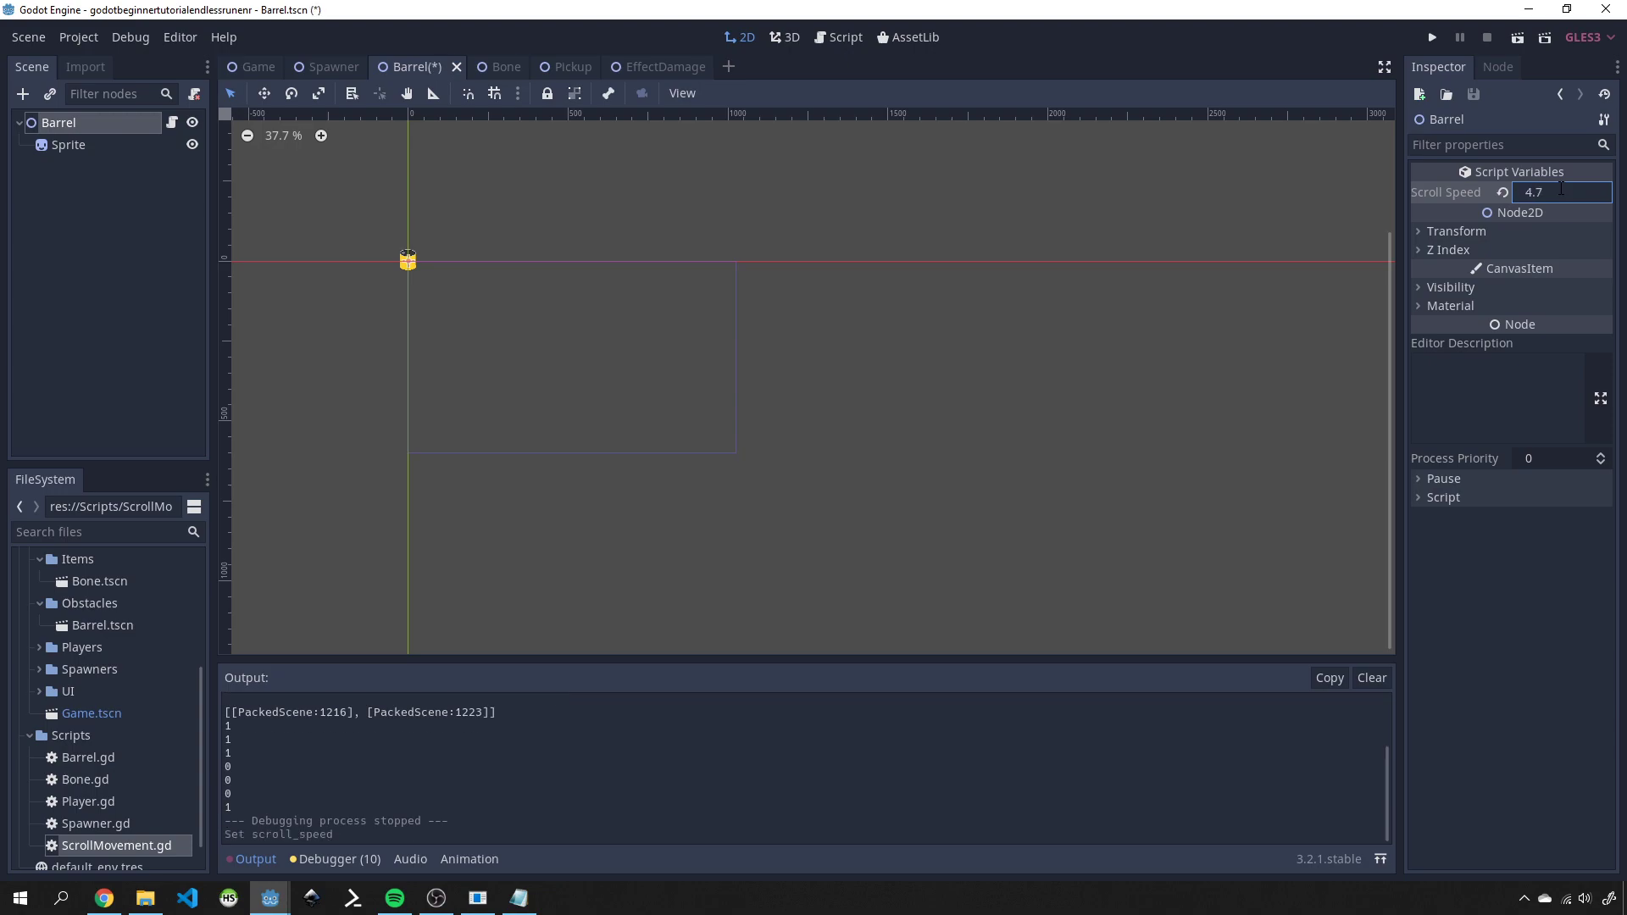
left_click(474, 66)
left_click(1545, 193)
type("4.7")
key("Return")
left_click(1432, 37)
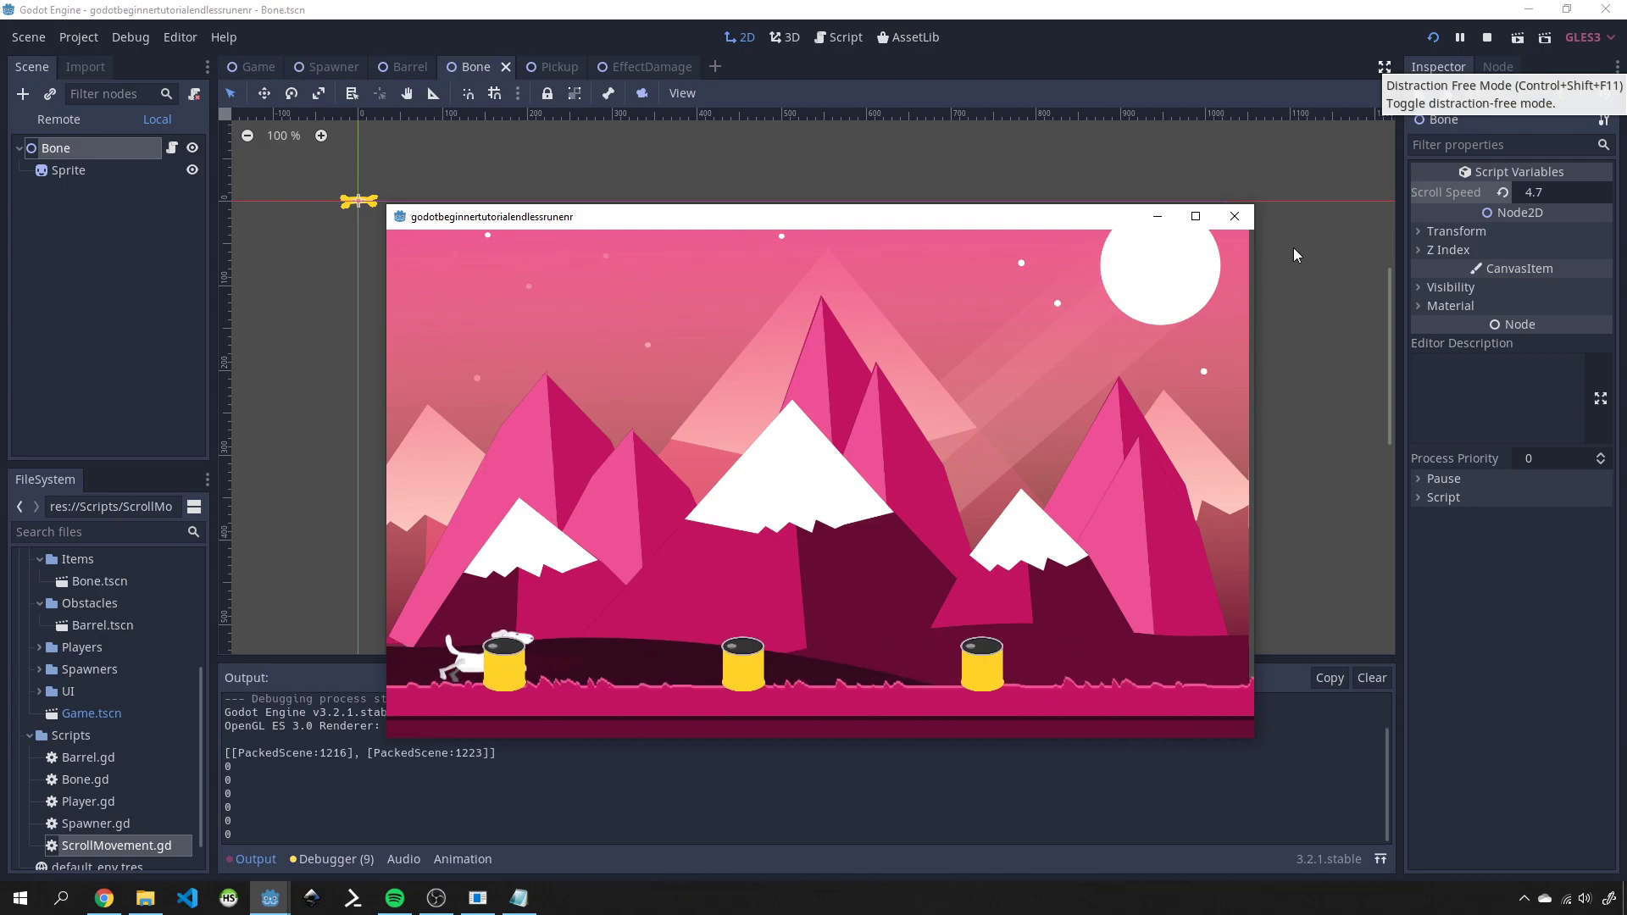
- In the Game scene, drag the Spawner right past the screen edge at floor height
left_click(1235, 216)
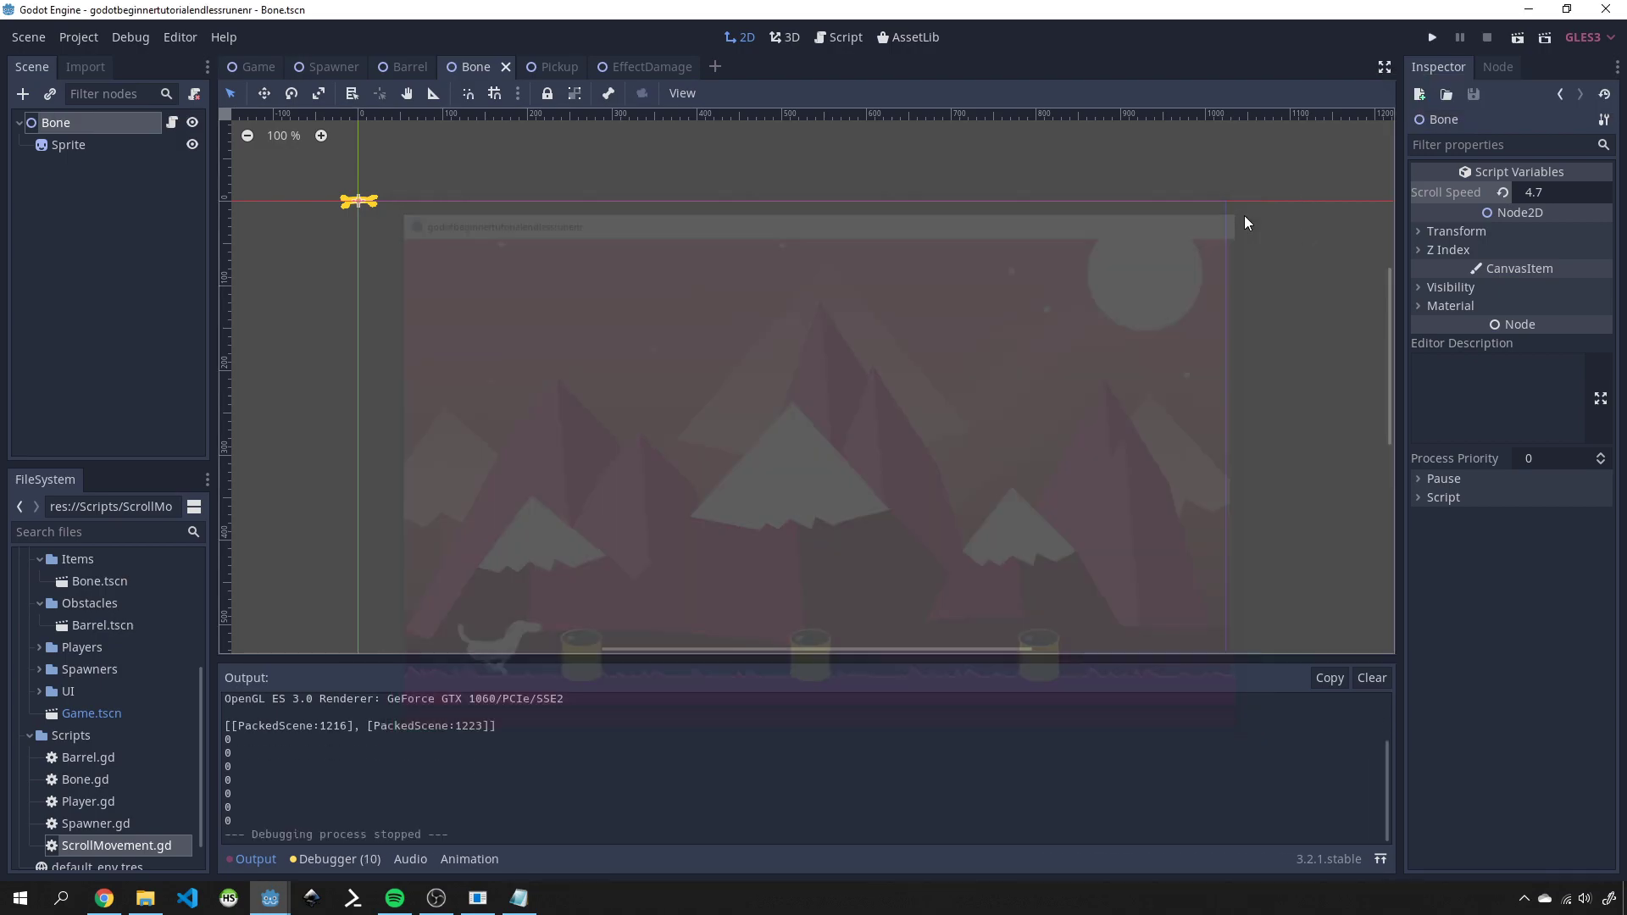
left_click(254, 67)
scroll(873, 390, "down", 8)
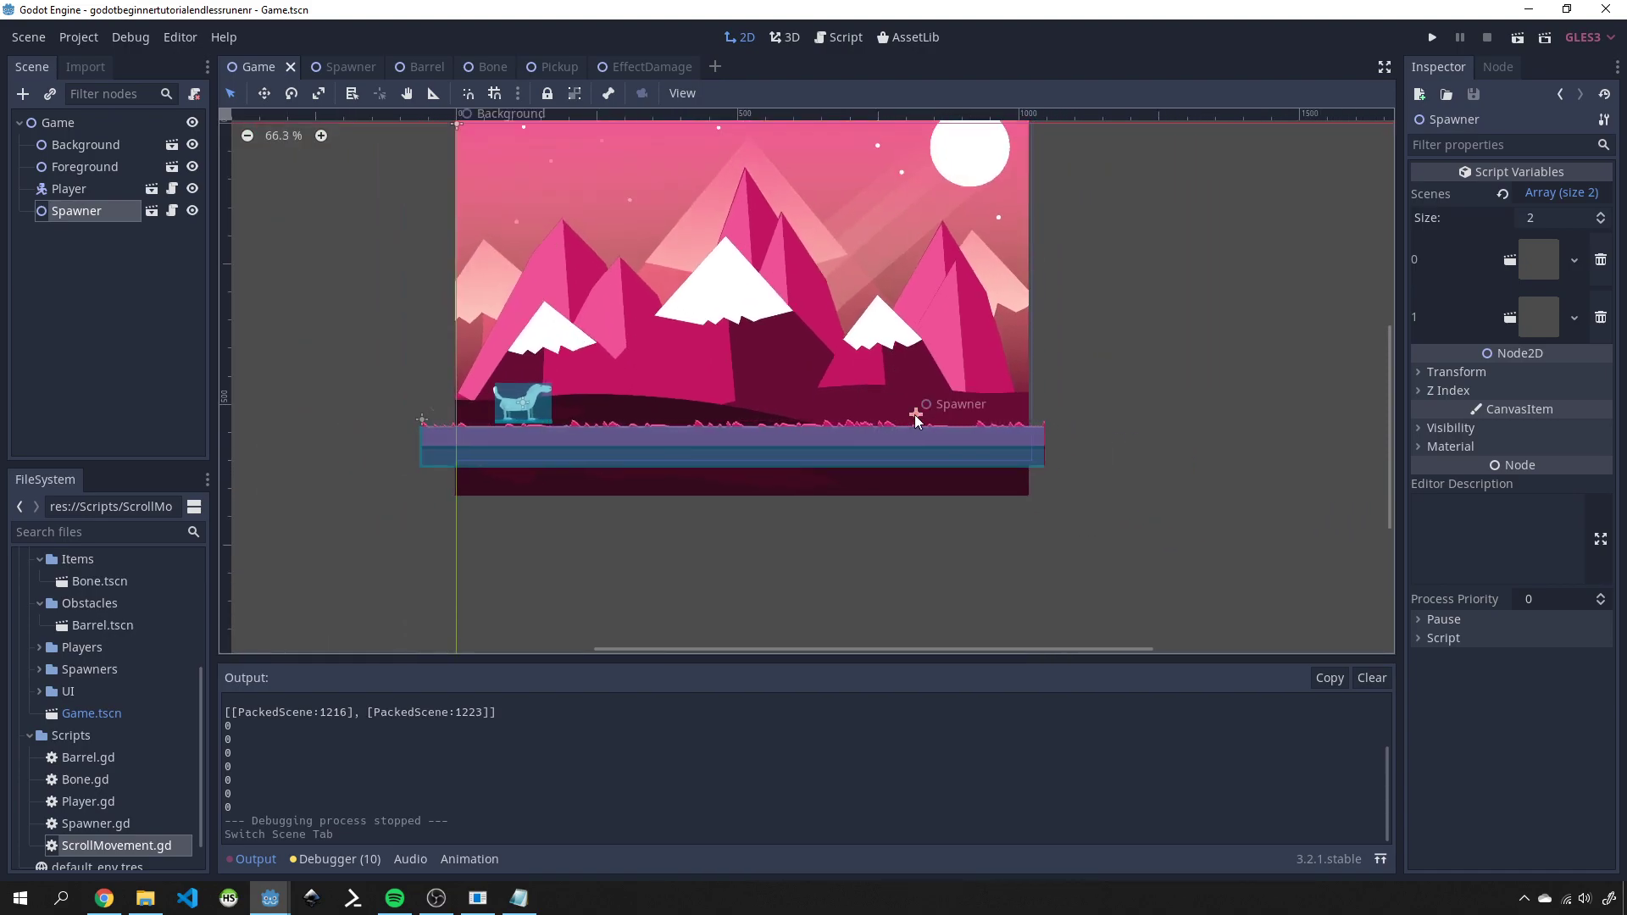
left_click(923, 421)
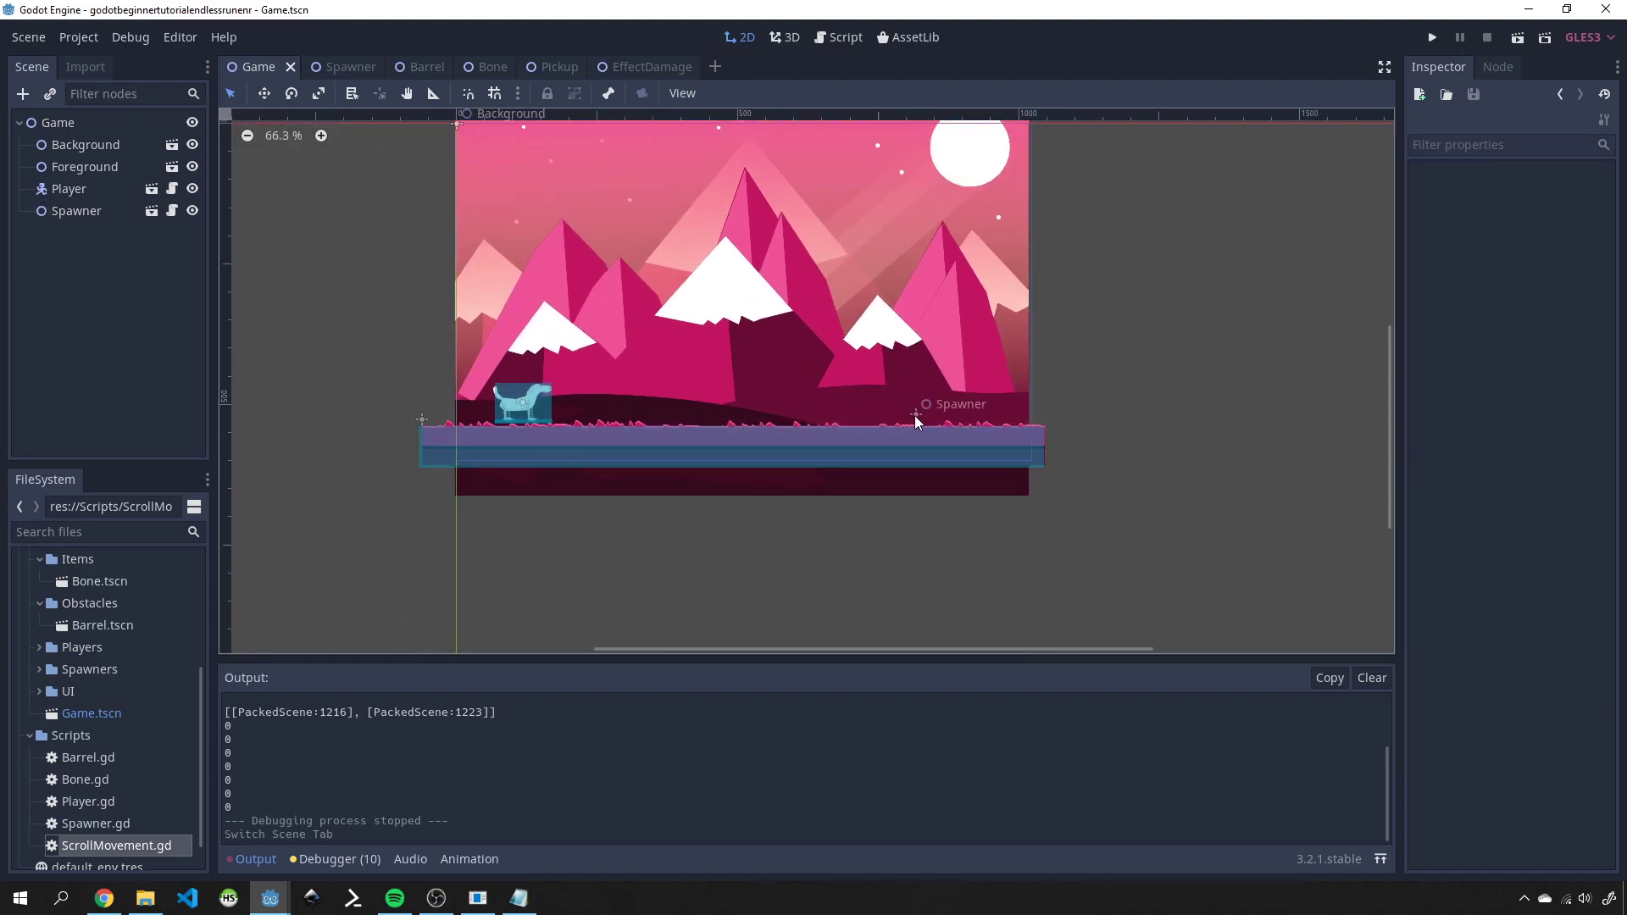
left_click_drag(915, 418, 1169, 415)
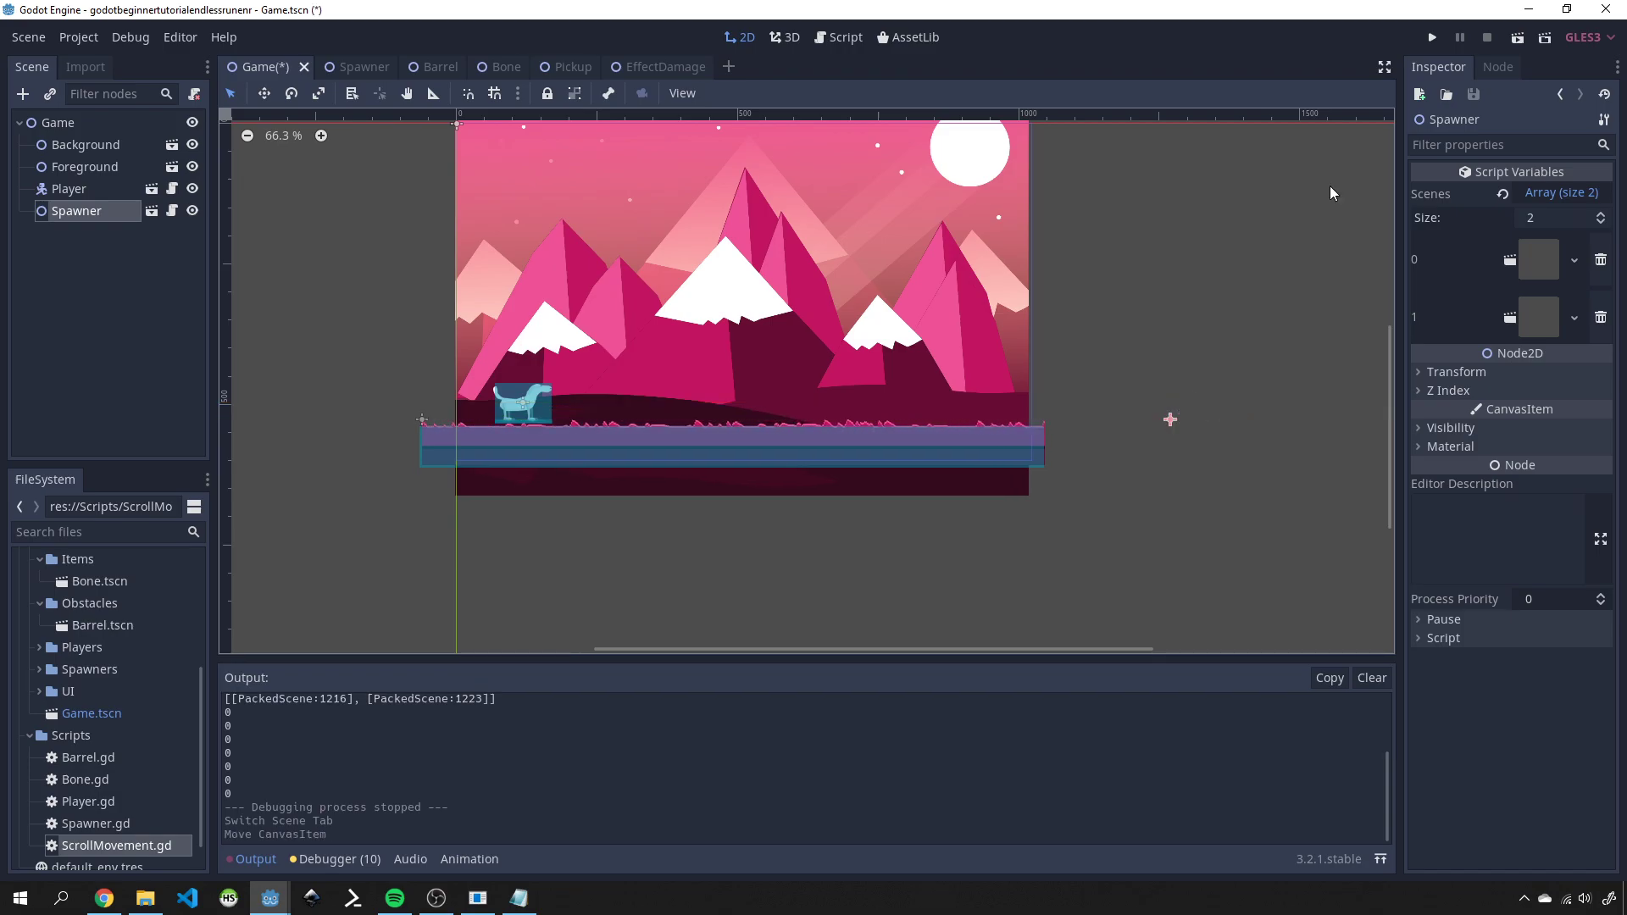
- Test-run the game to watch barrels and bones scroll in from the new Spawner position
left_click(1431, 39)
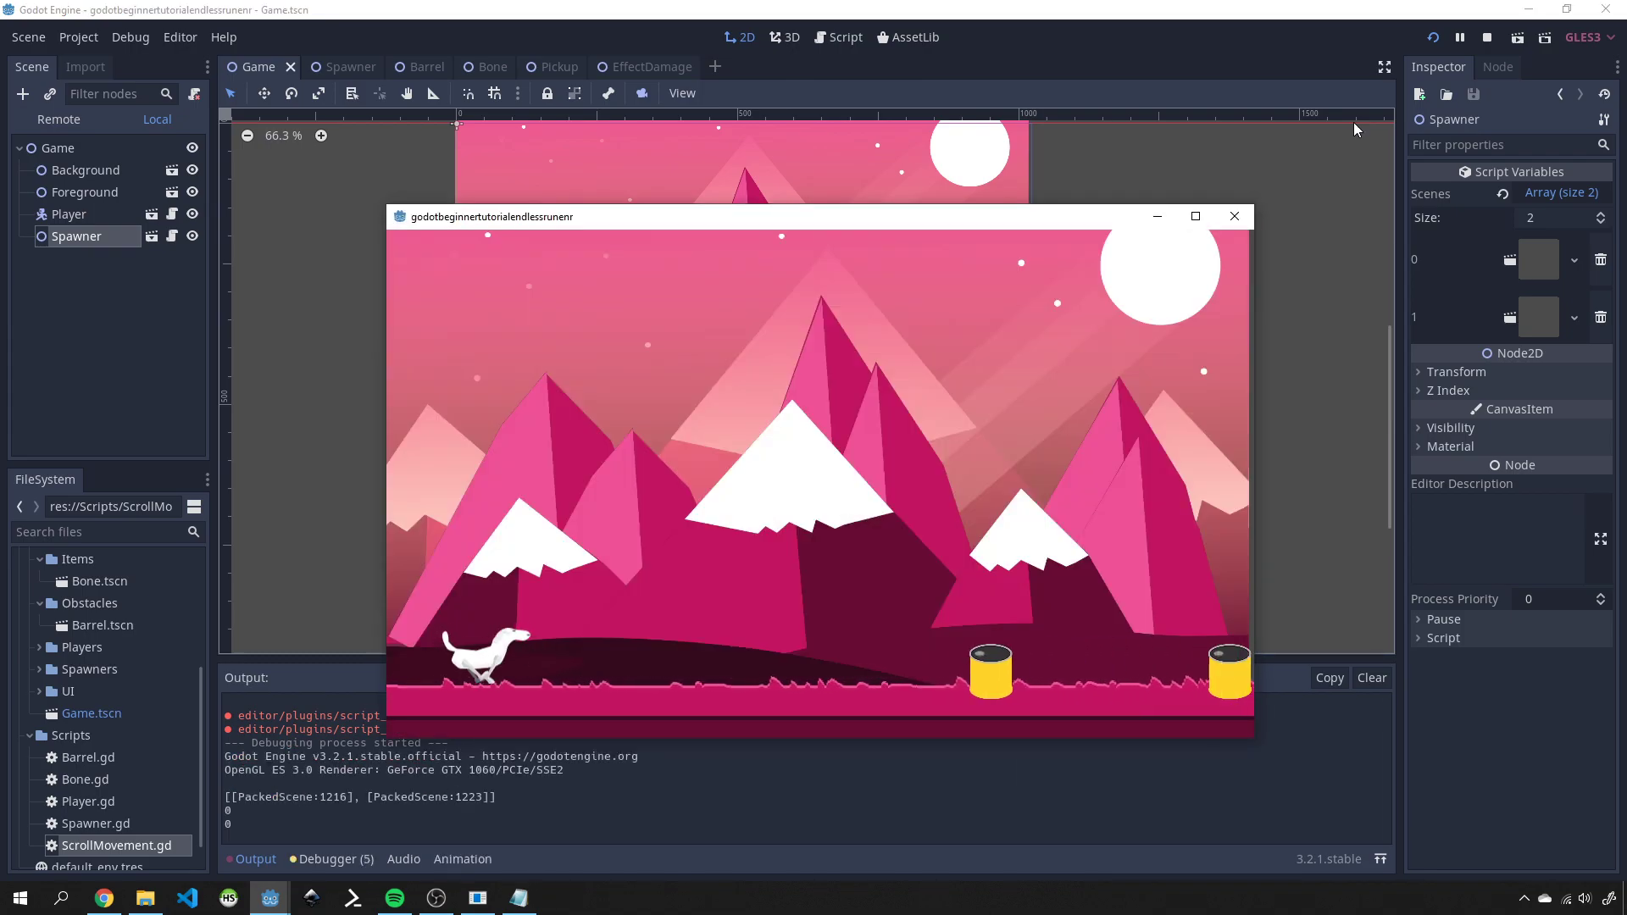
key("space")
key("space")
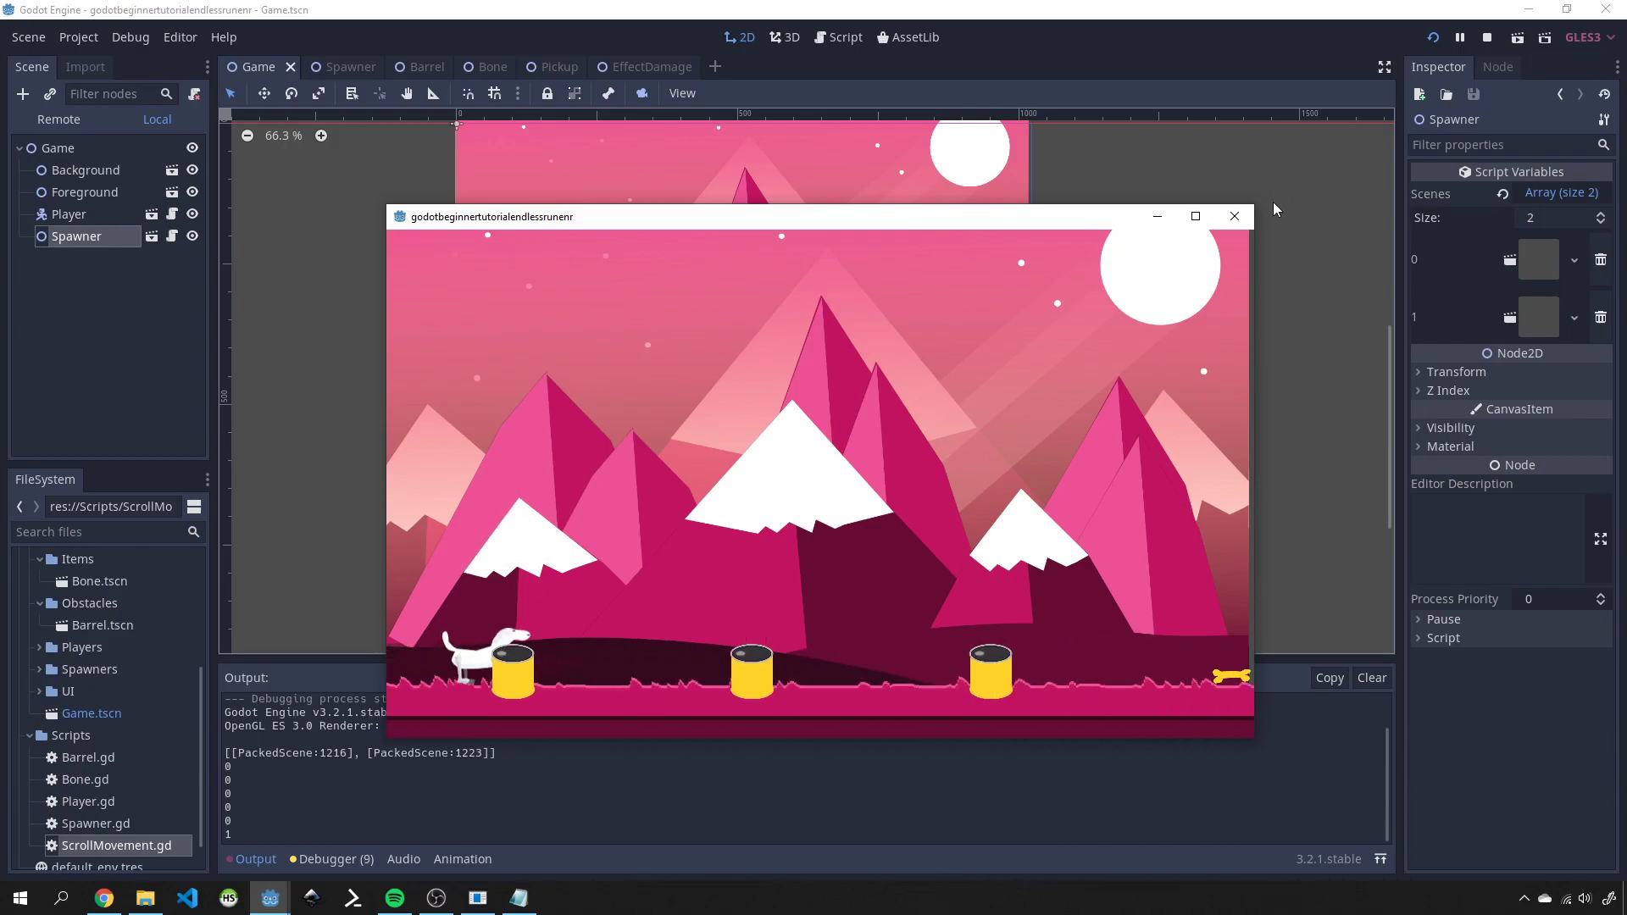
left_click(1235, 216)
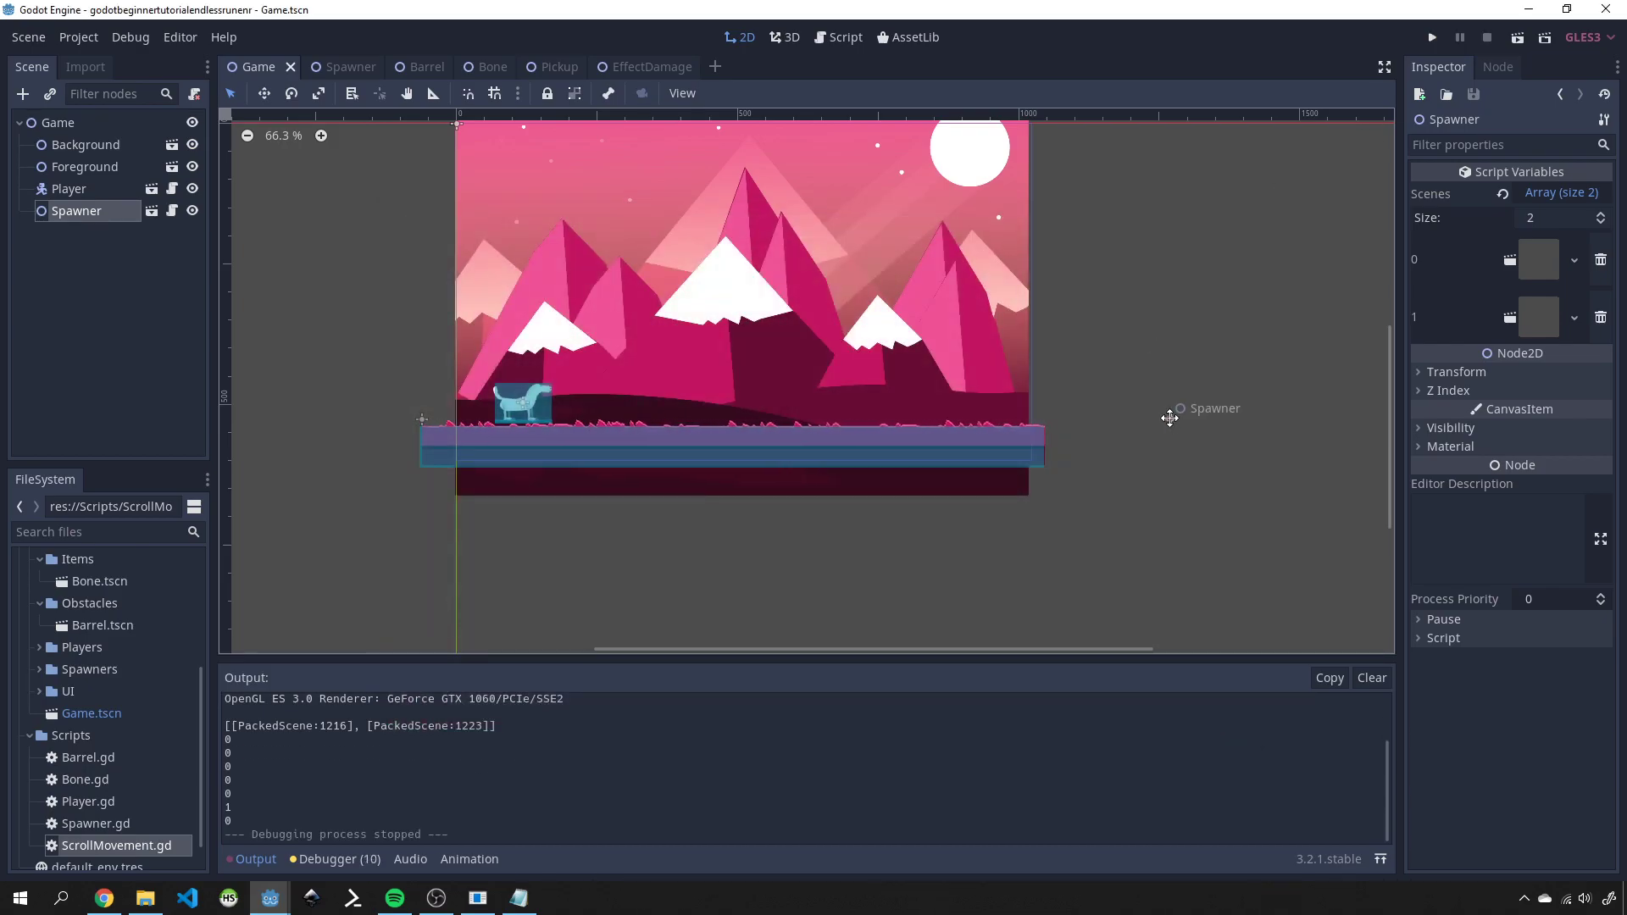
left_click(1169, 418)
key("ctrl+s")
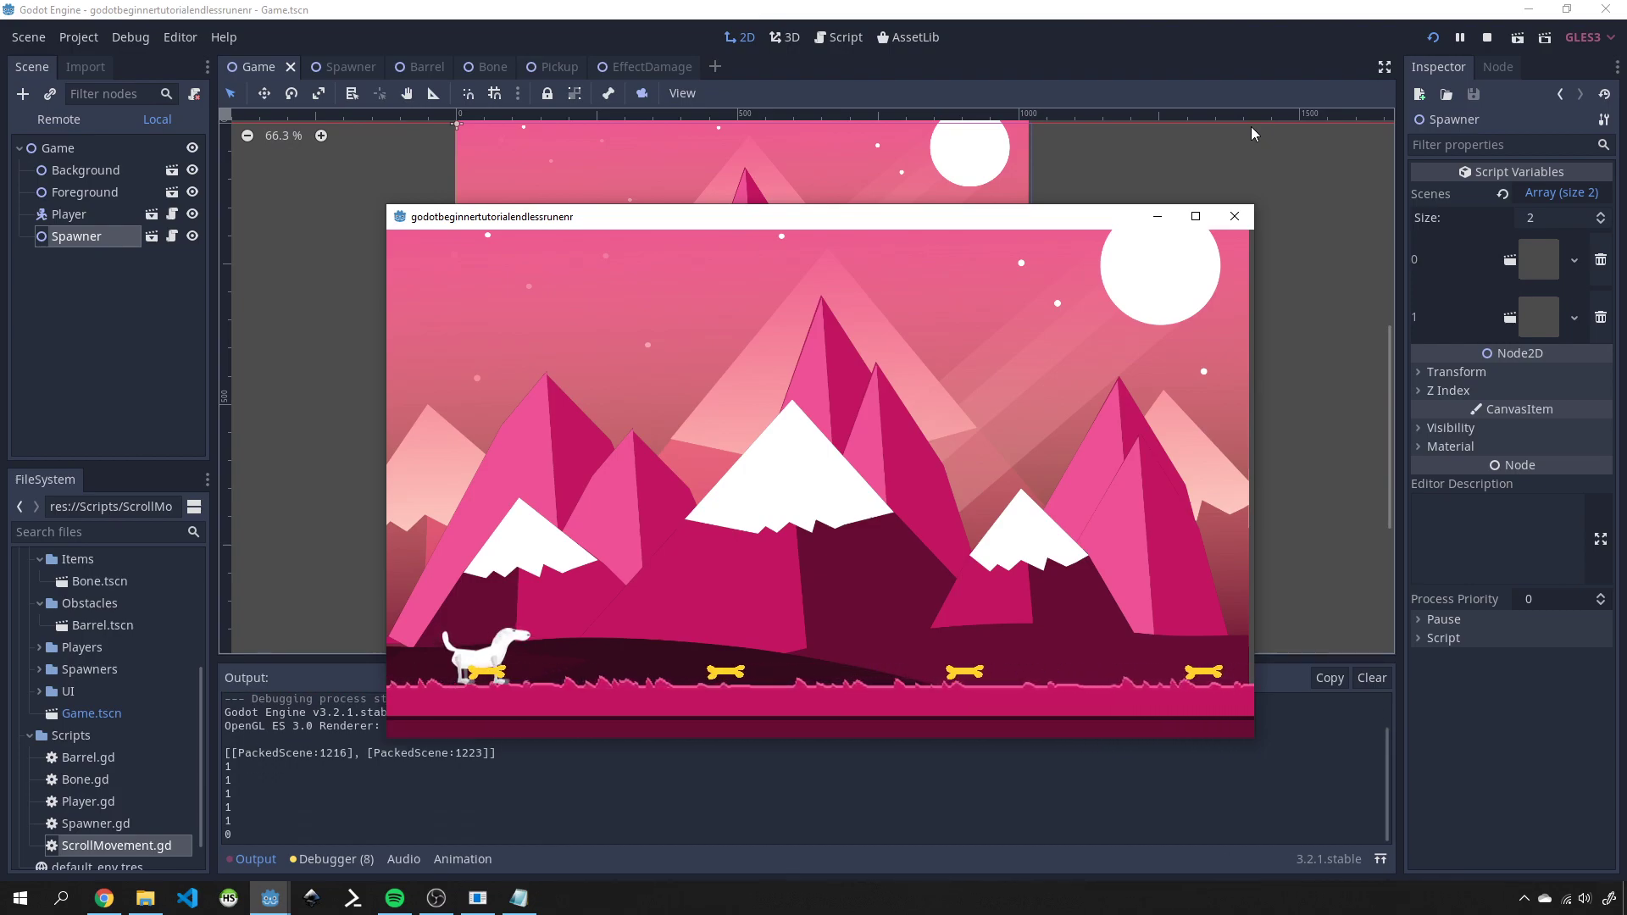
left_click(1235, 217)
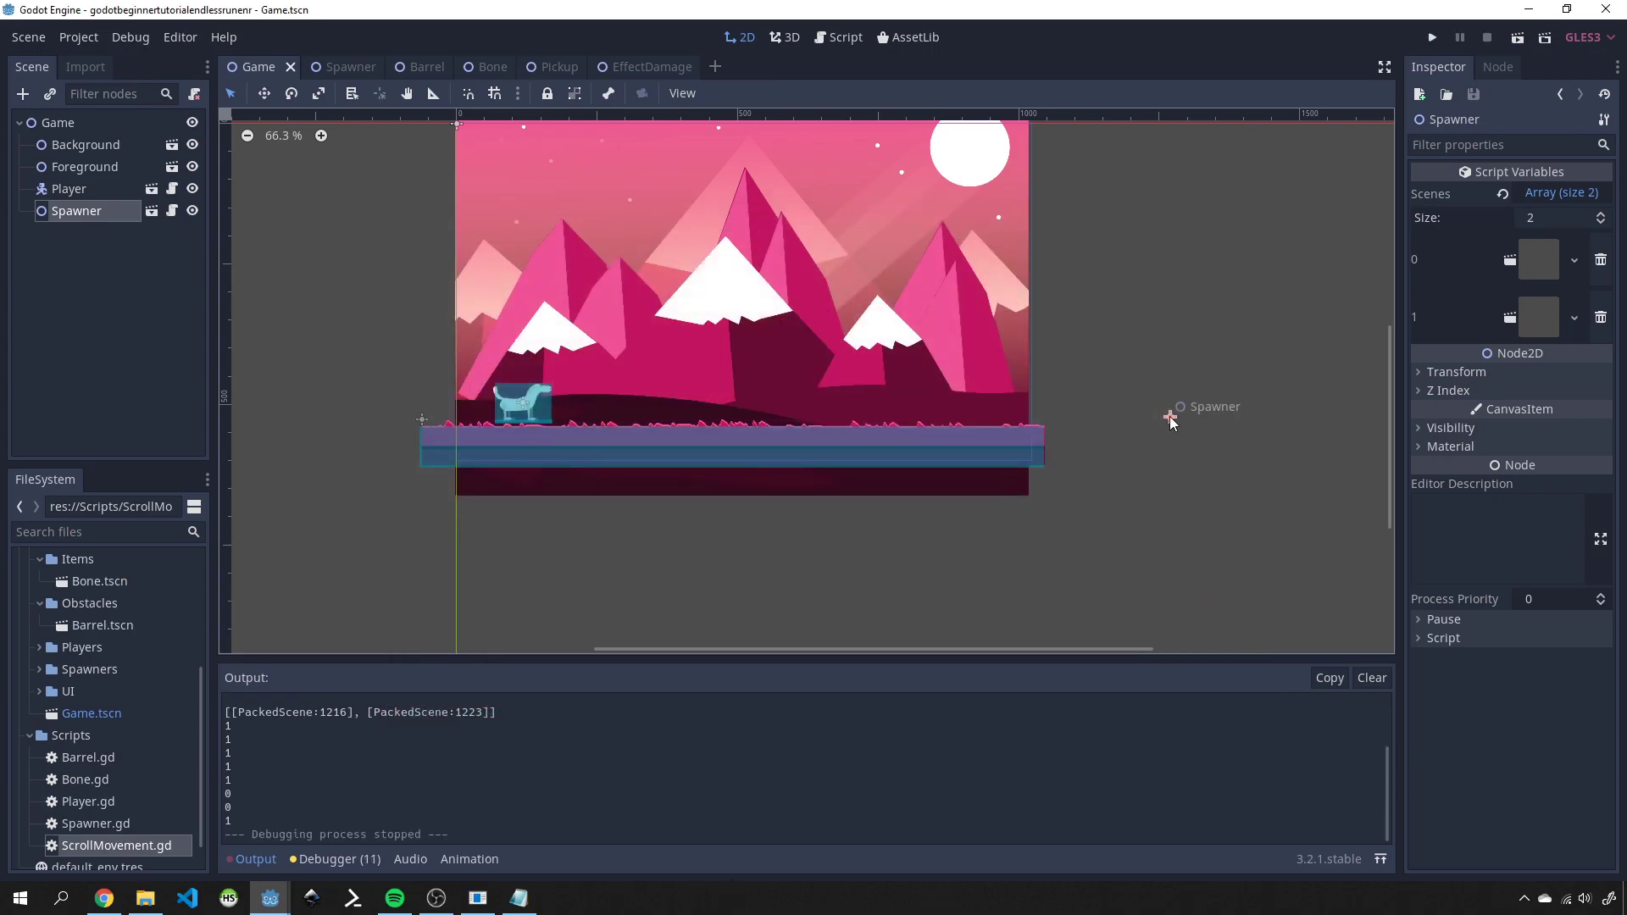
- Raise the Spawner a few pixels, save, test-run the game, then save the Game scene again
left_click_drag(1174, 419, 1172, 408)
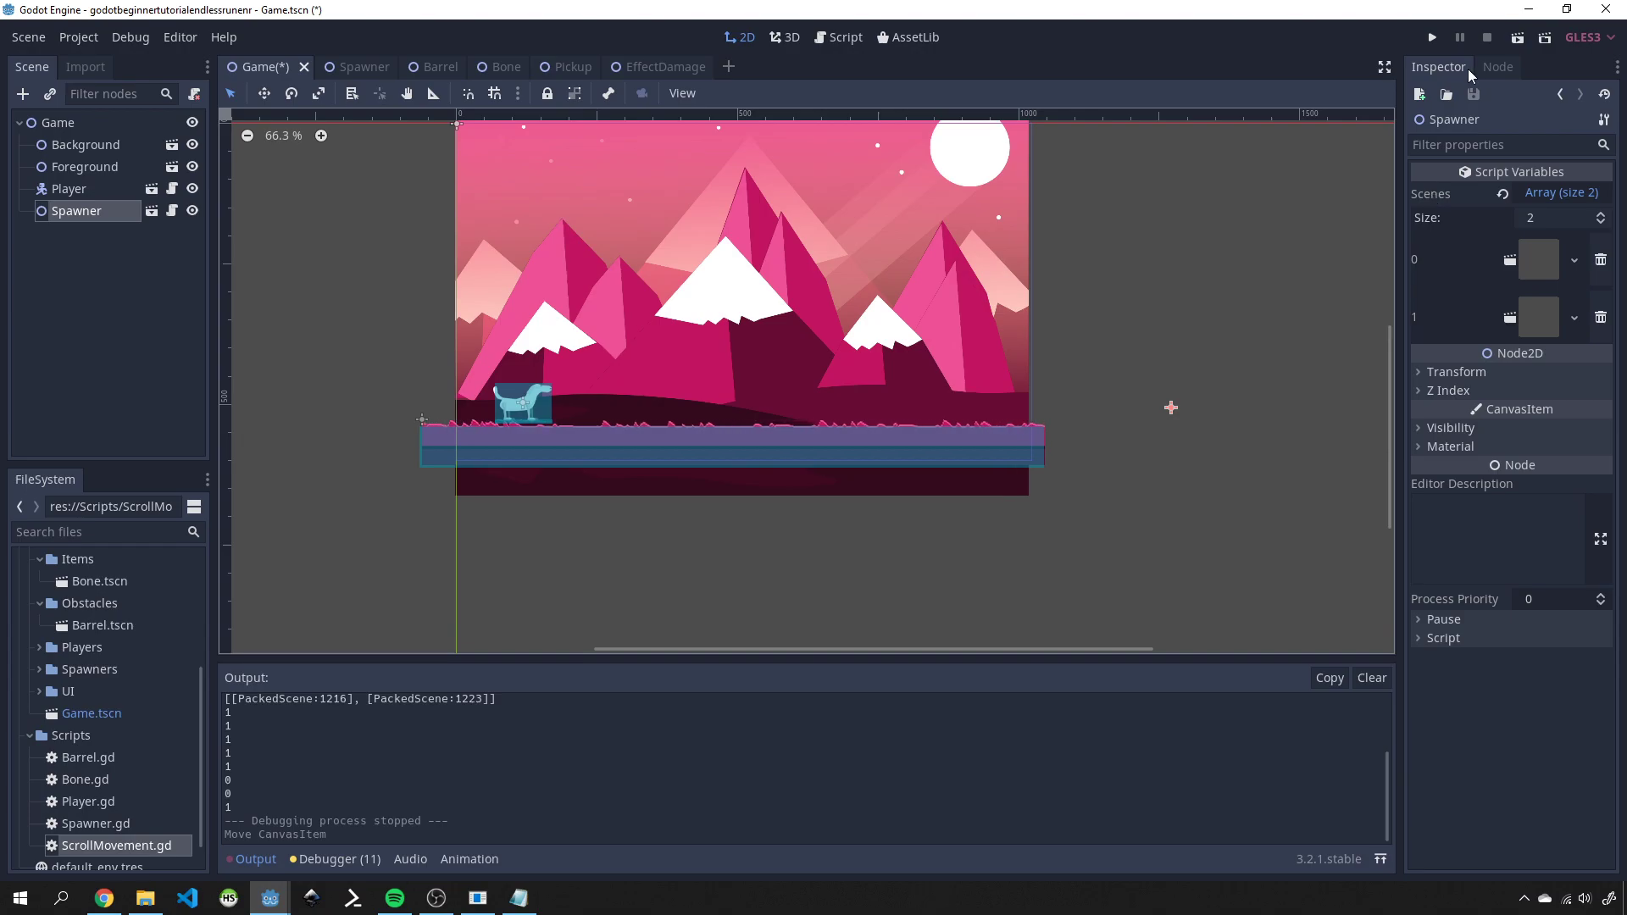
key("ctrl+s")
left_click(1432, 38)
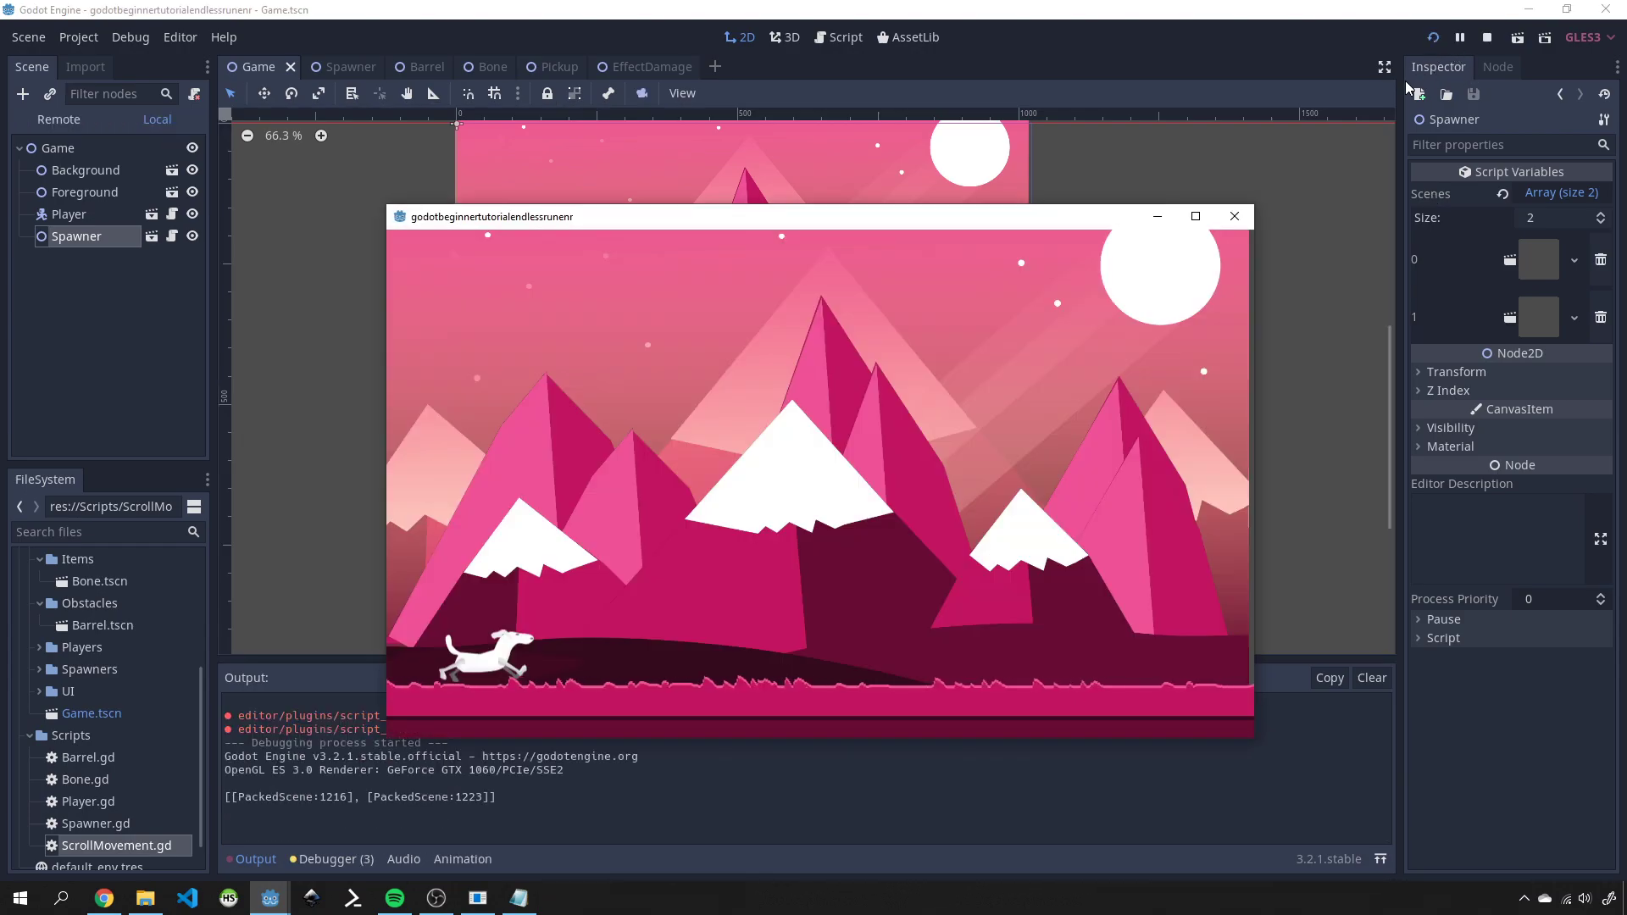
key("space")
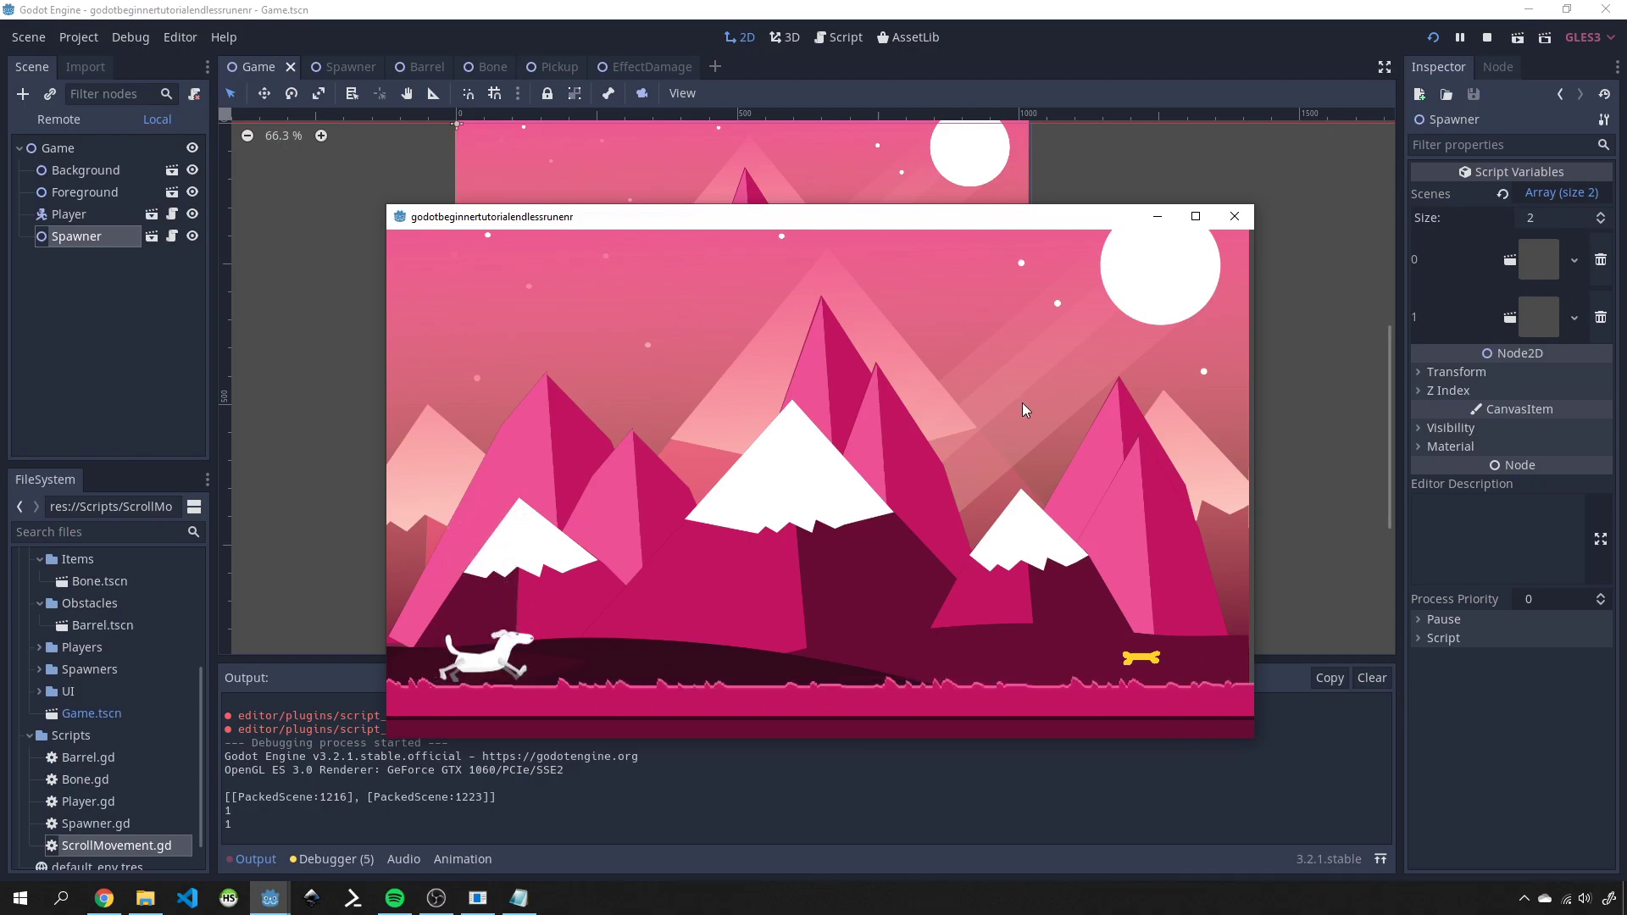
key("space")
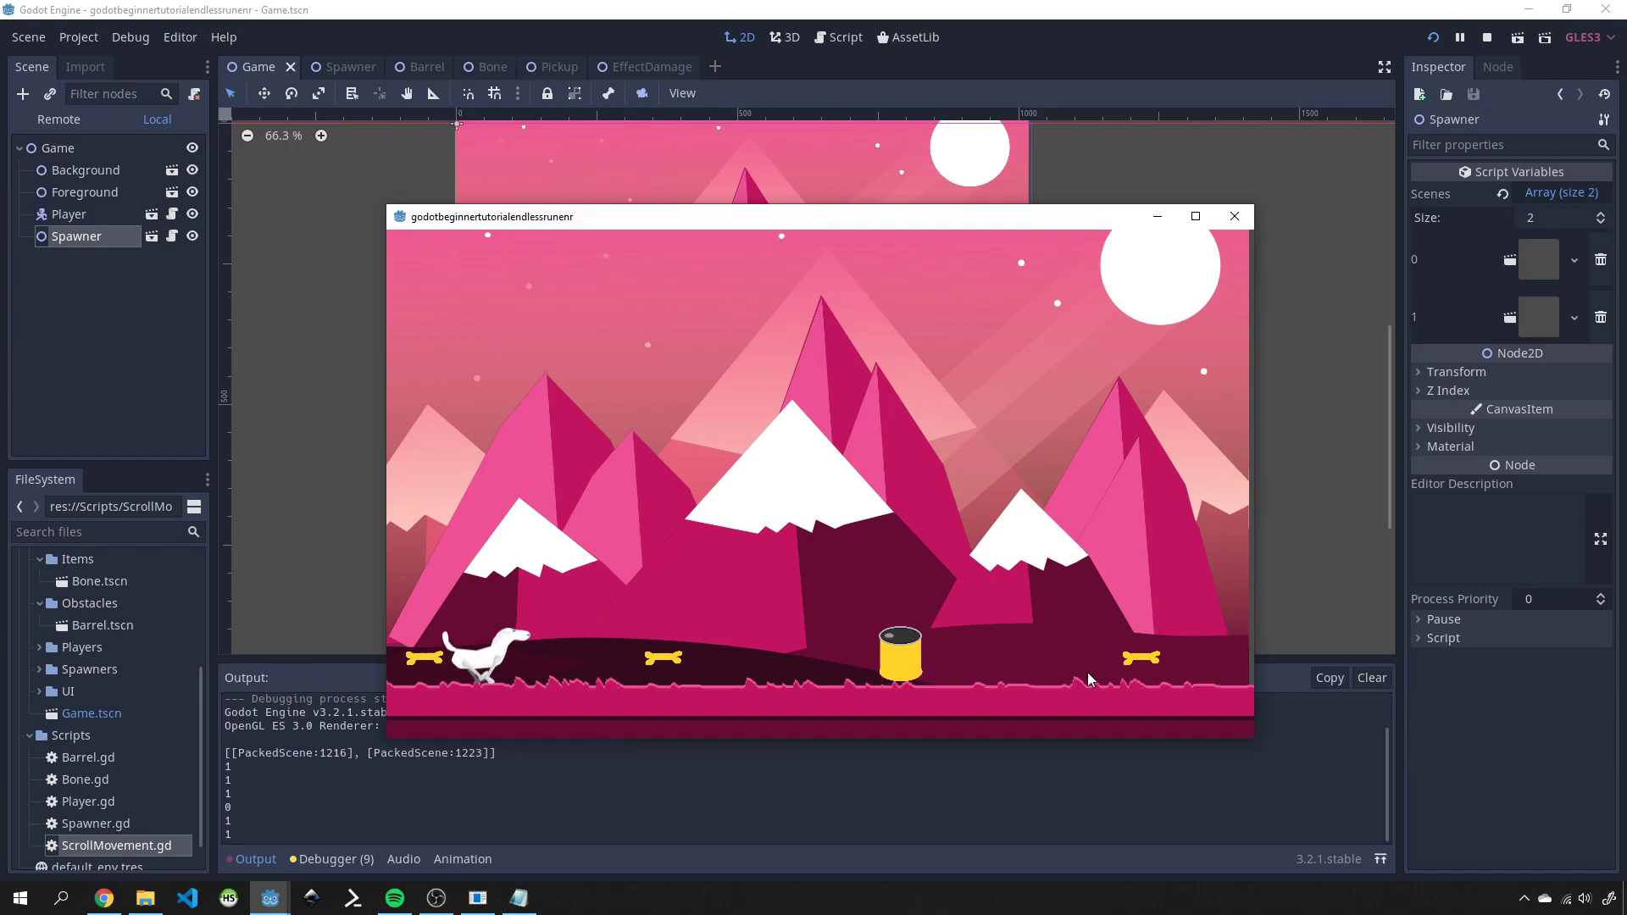
left_click(1235, 216)
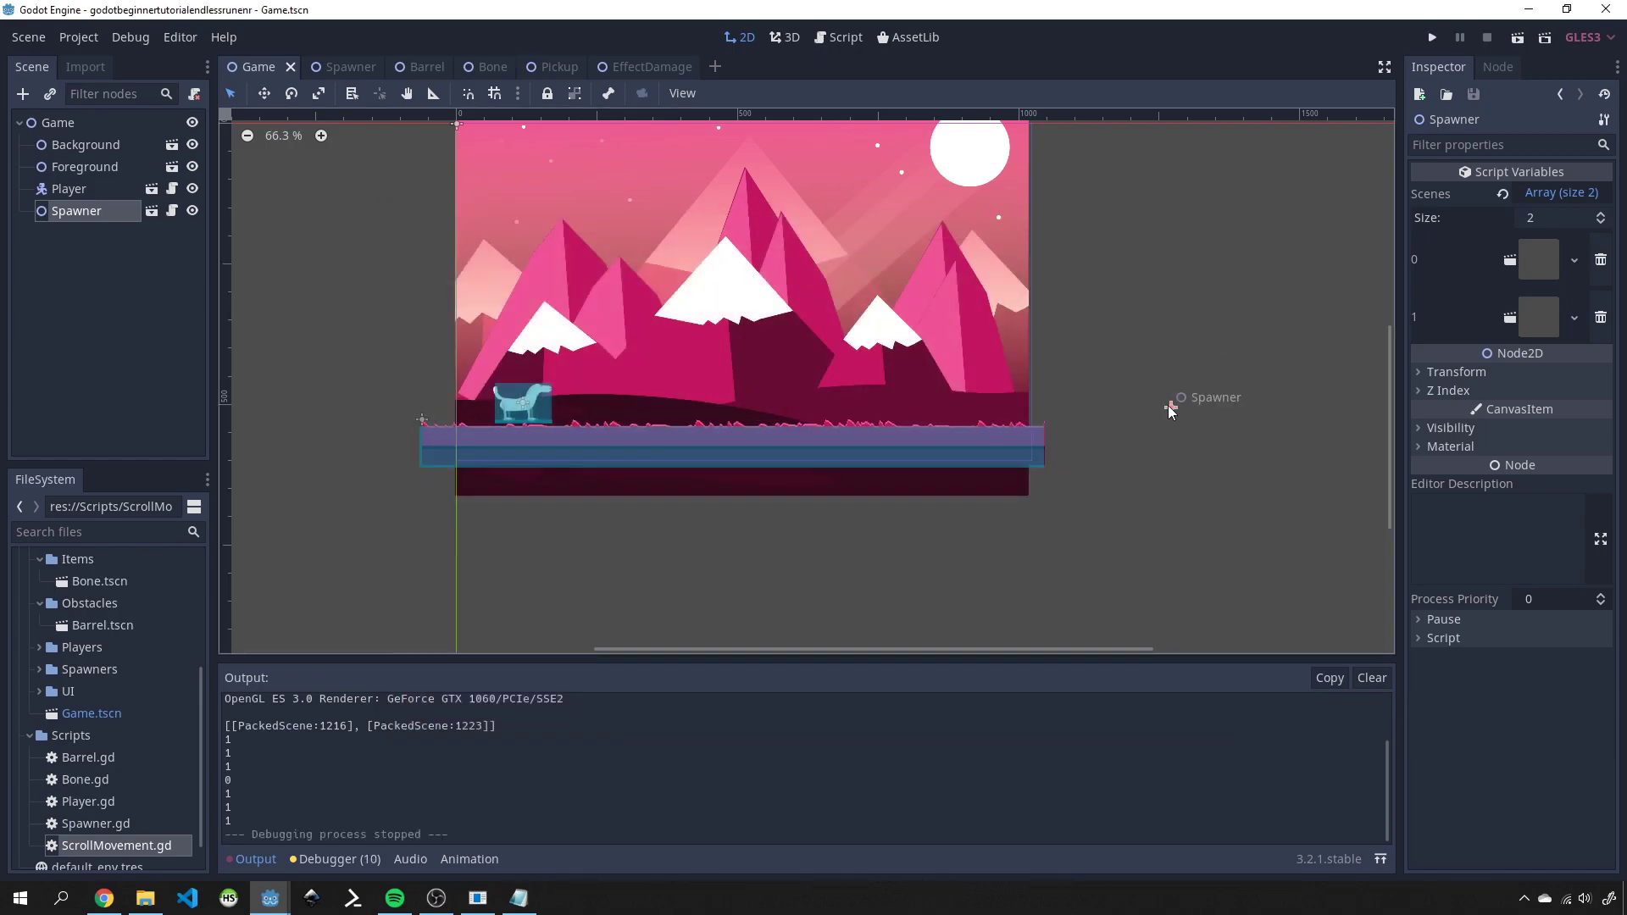
left_click(1170, 410)
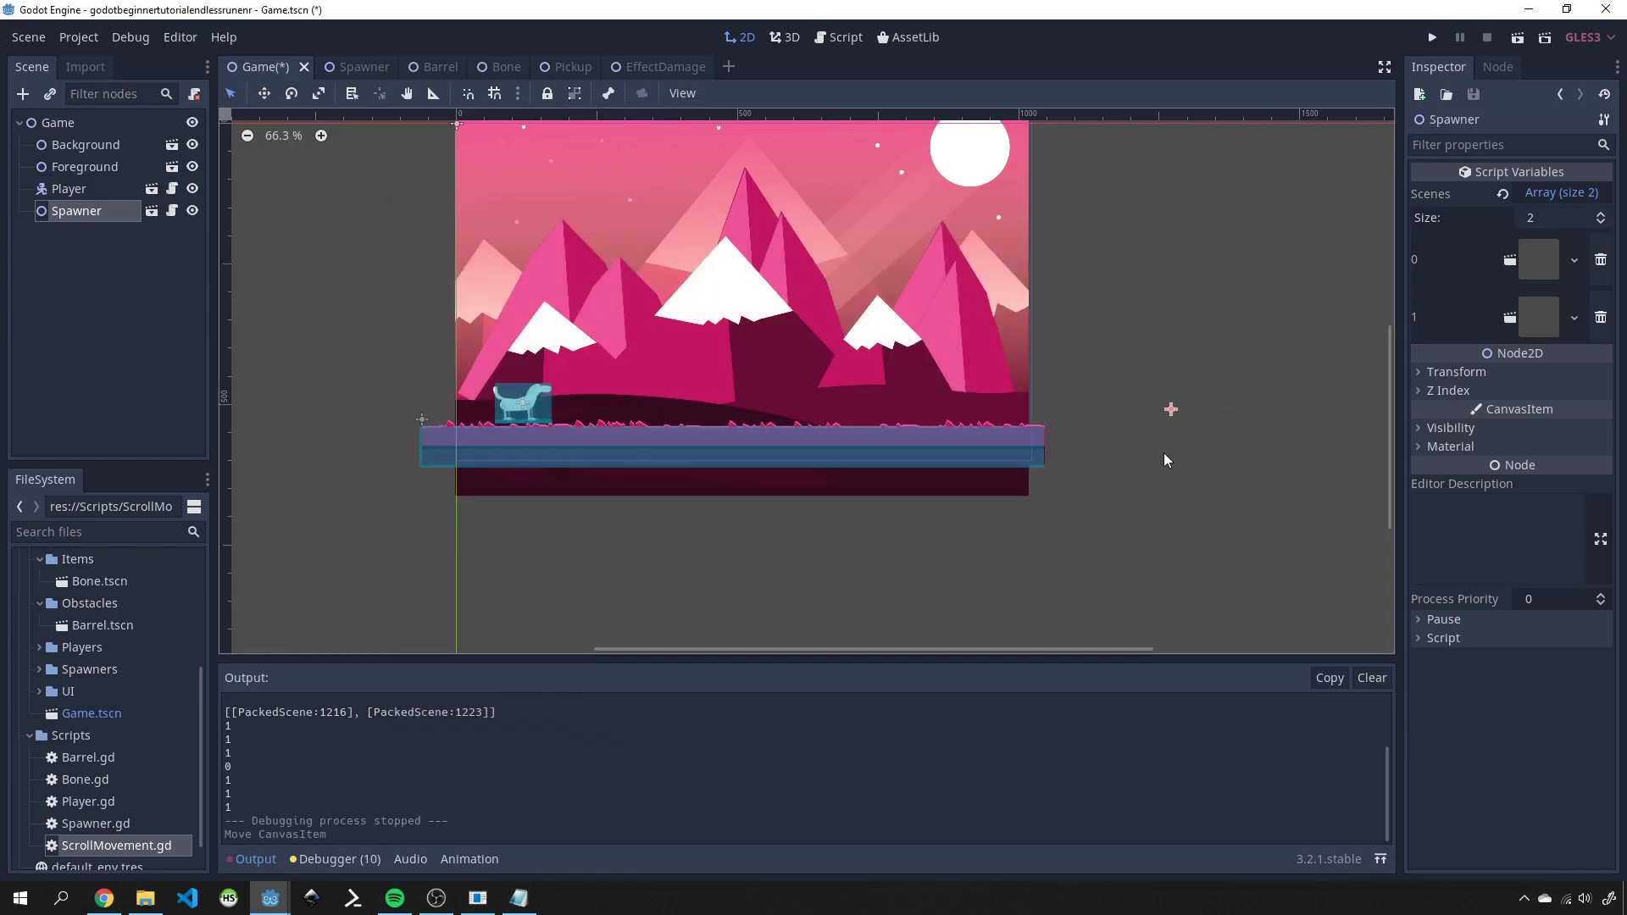
key("ctrl+s")
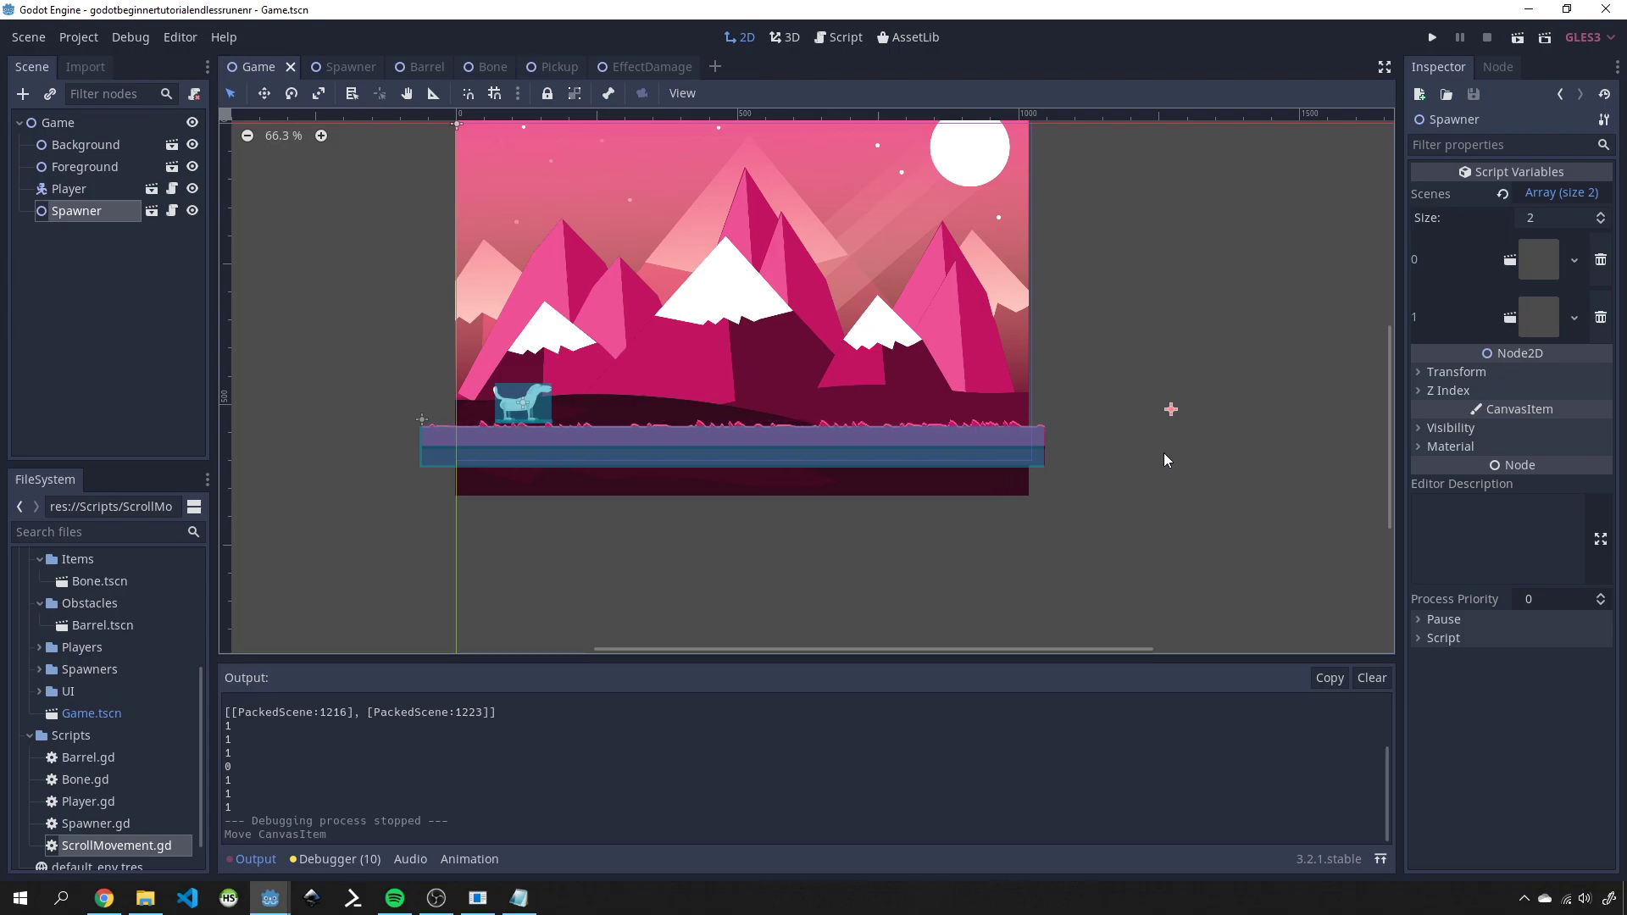